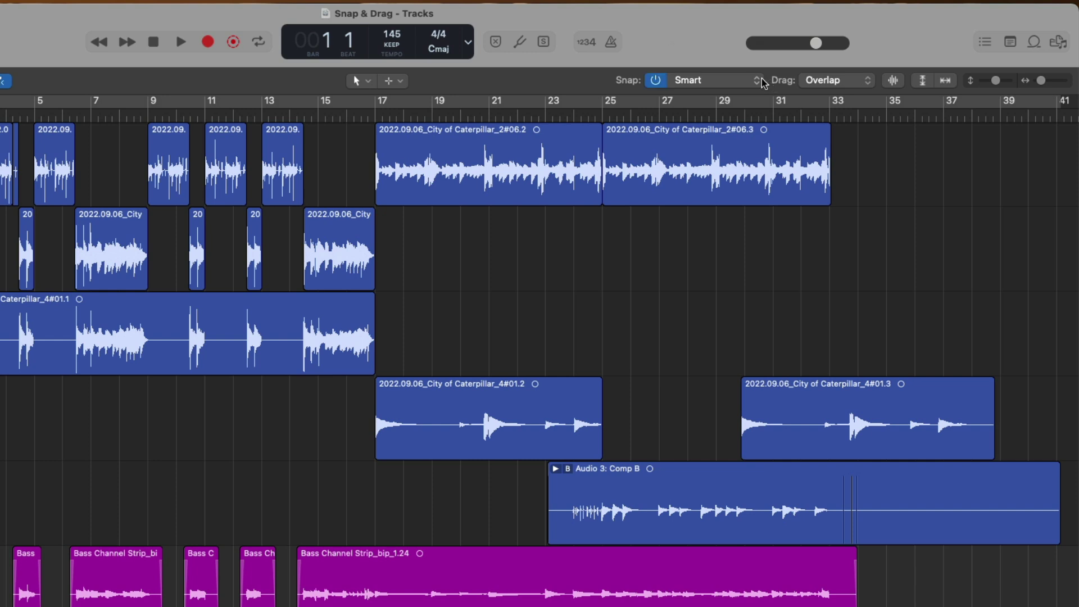
- Review the Snap and Drag mode menus, leaving the drag mode on Overlap
left_click(762, 82)
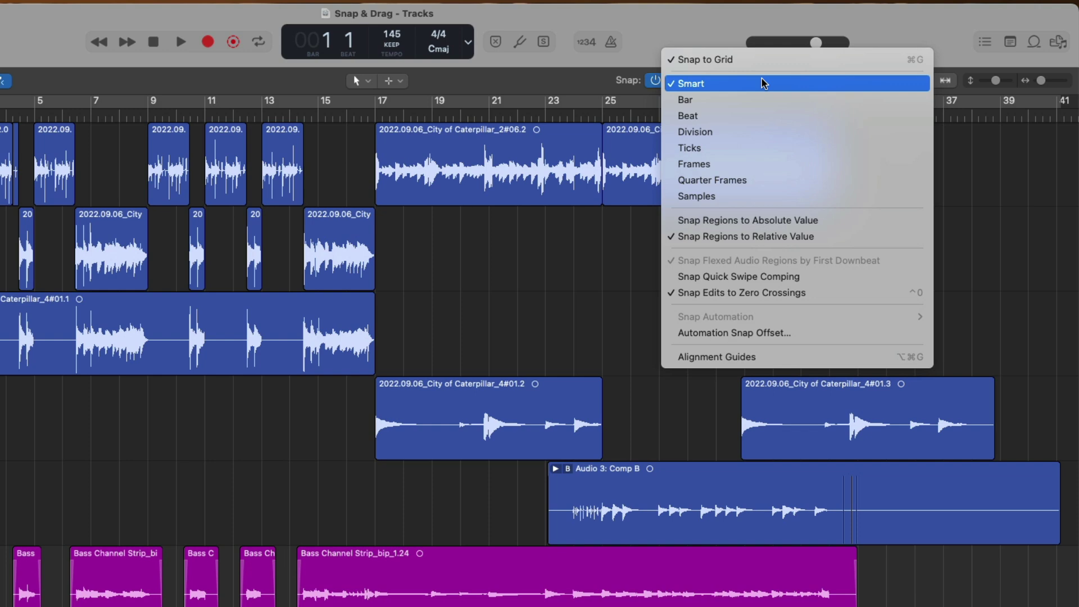
left_click(725, 39)
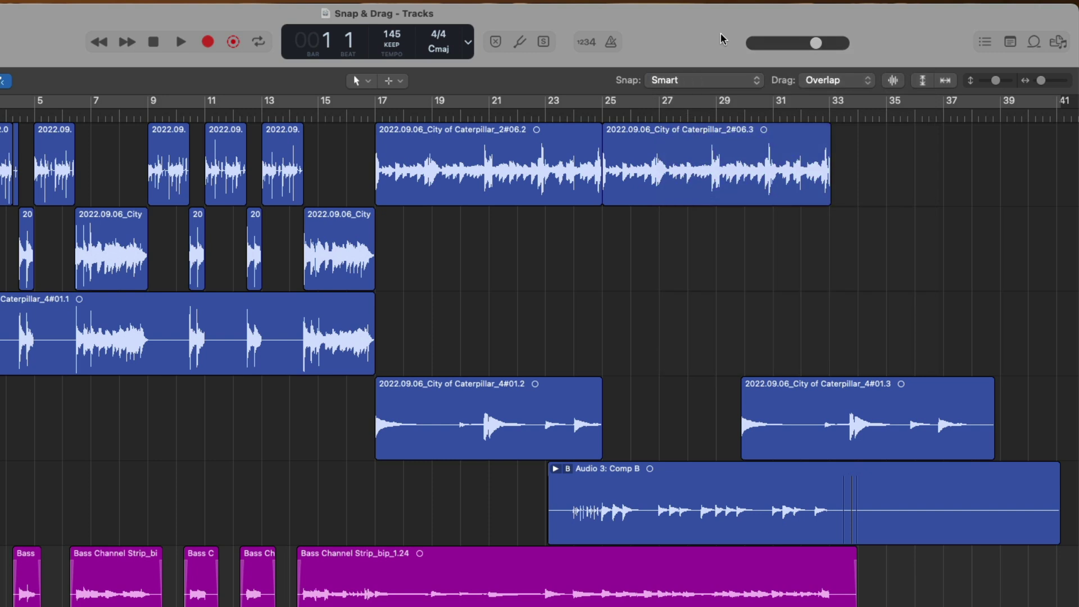
left_click(859, 84)
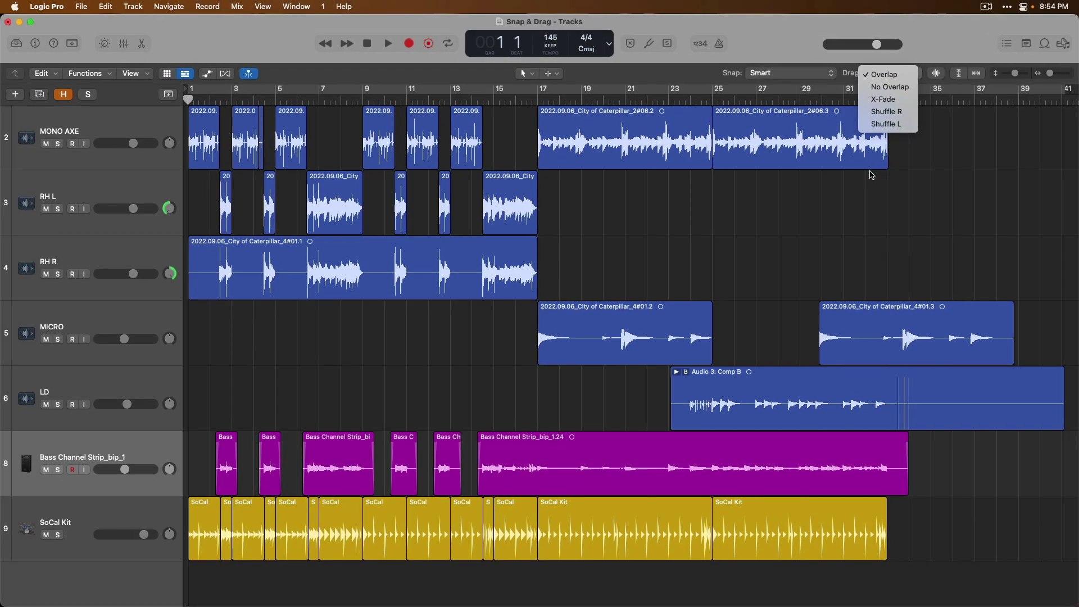
left_click(798, 228)
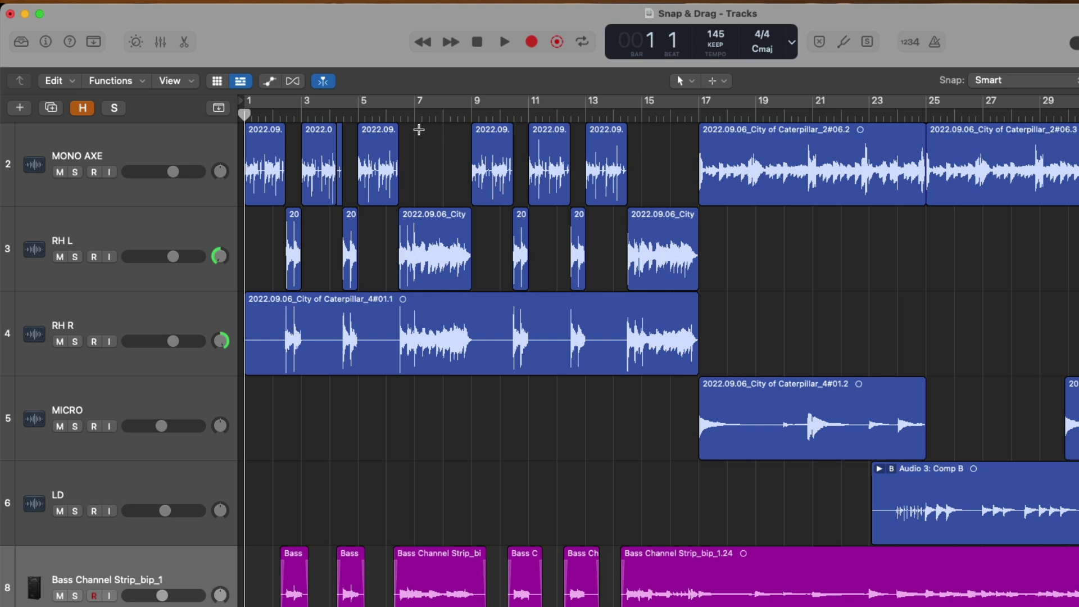
- Zoom in to beat level at the song start, then zoom to fit and deselect regions
key("super+Right")
key("super+Right")
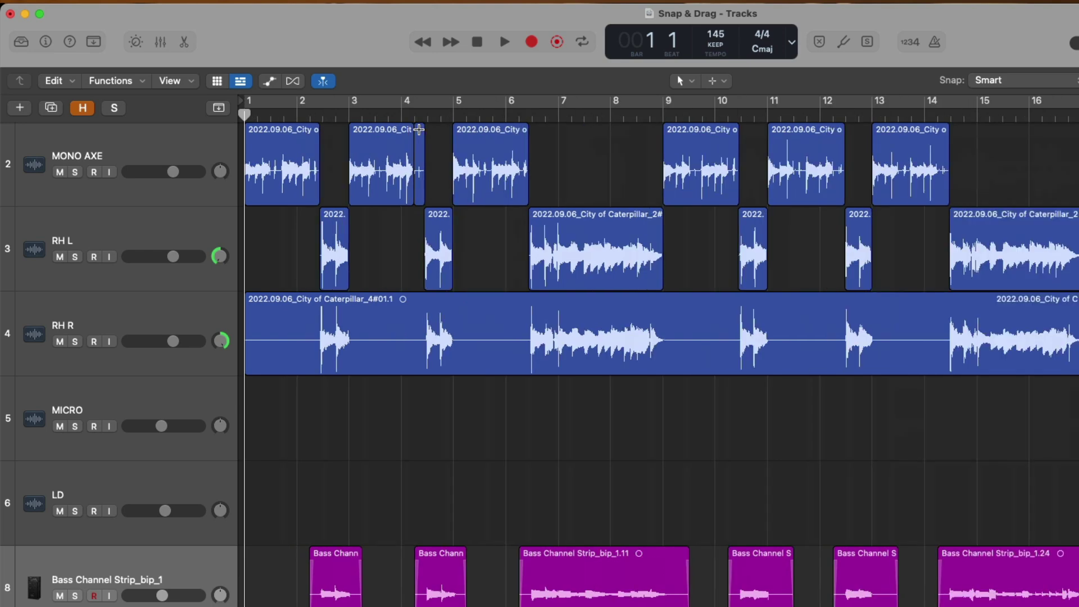
key("super+Right")
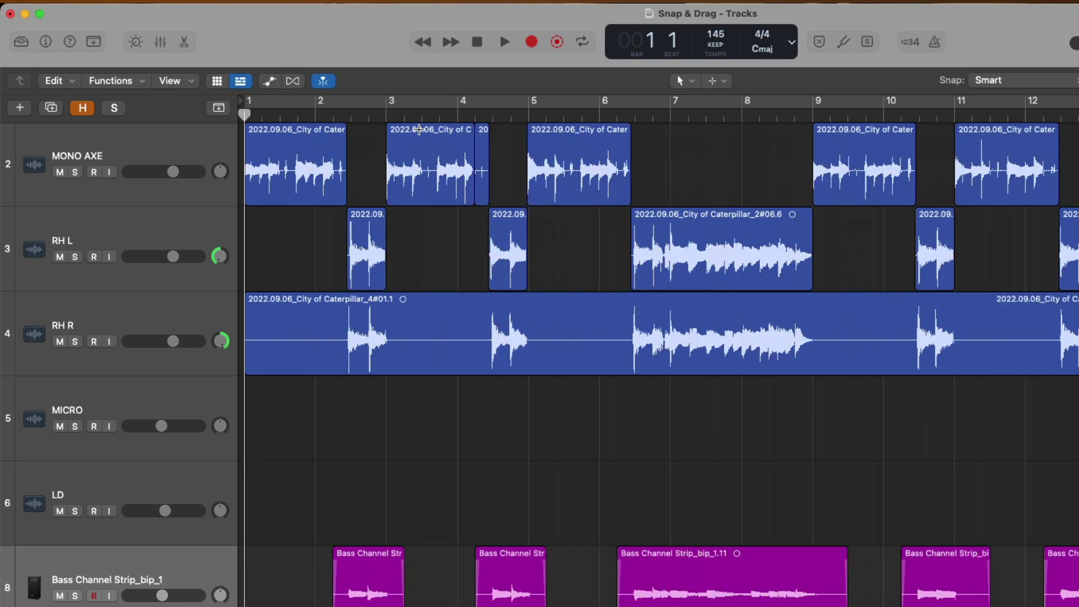
key("super+Right")
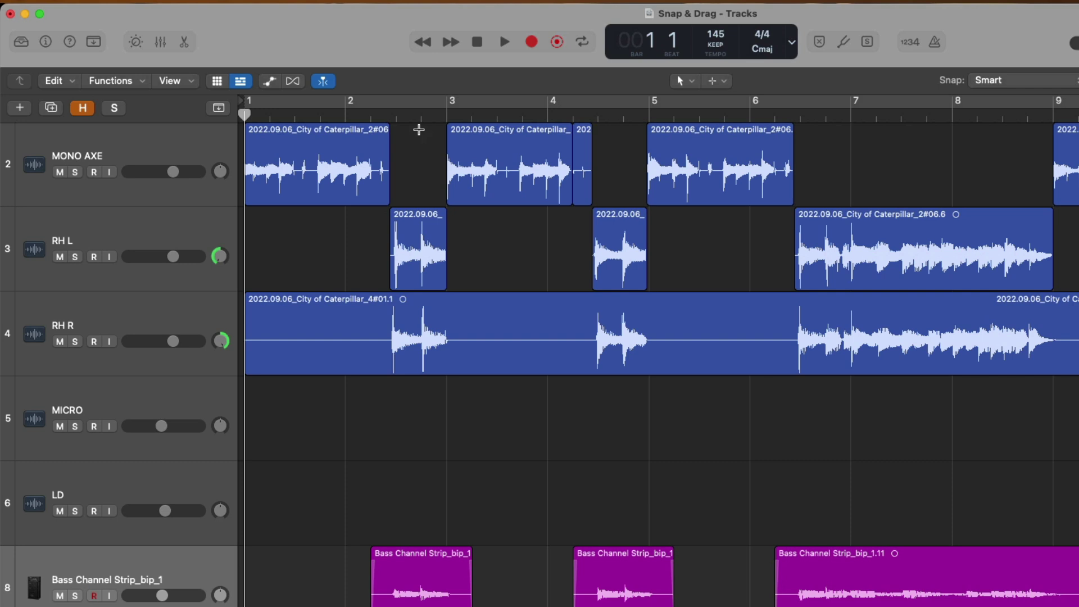
key("super+Right")
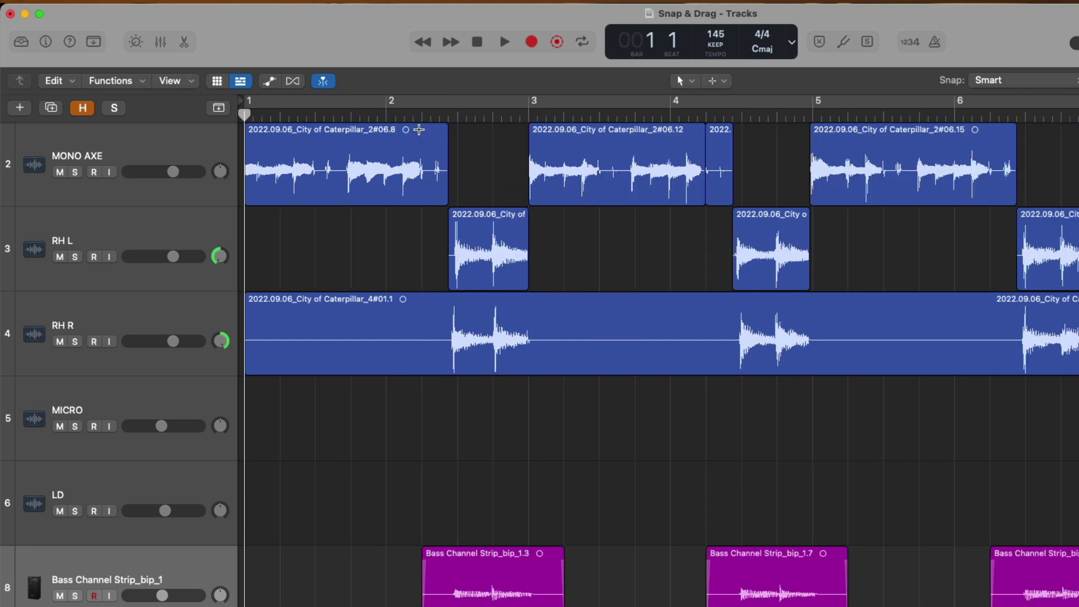
key("super+Right")
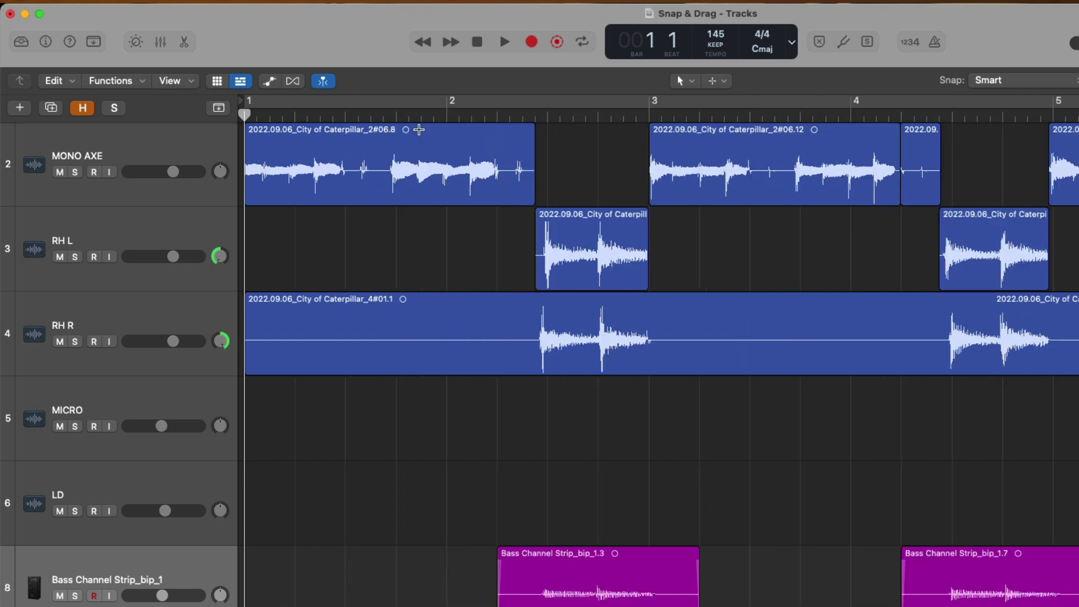
key("super+Right")
key("super+Right")
key("super+Right")
key("super+Right")
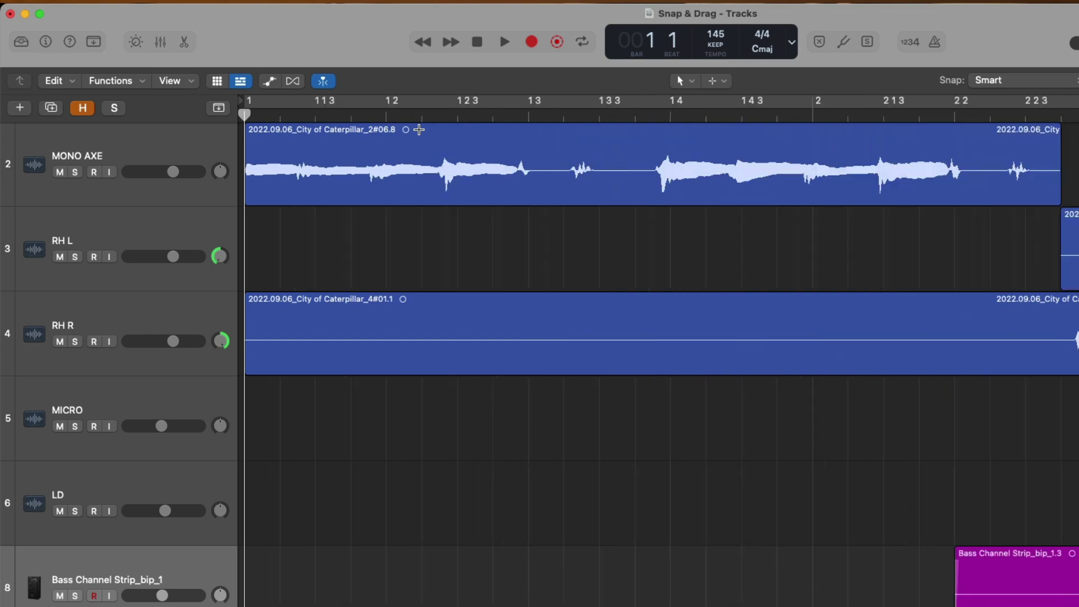
key("super+Right")
key("super+Right")
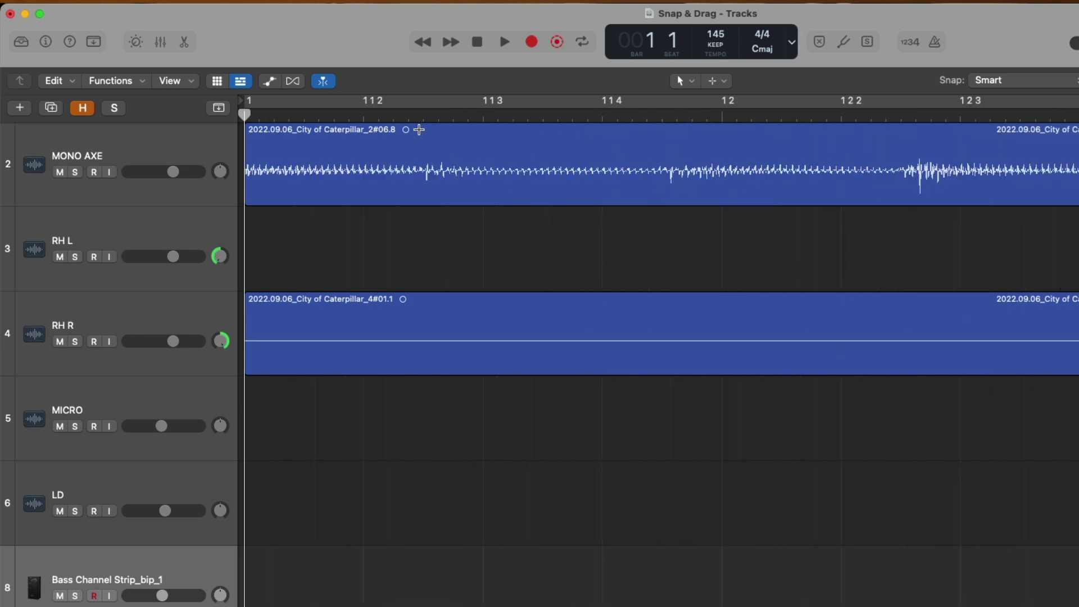
key("z")
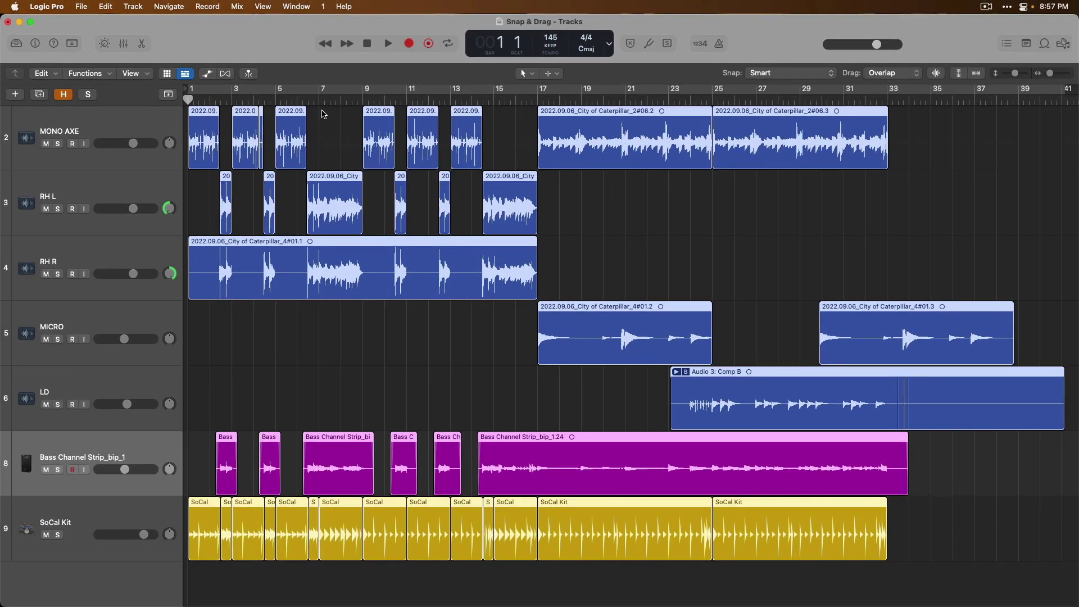
left_click(323, 114)
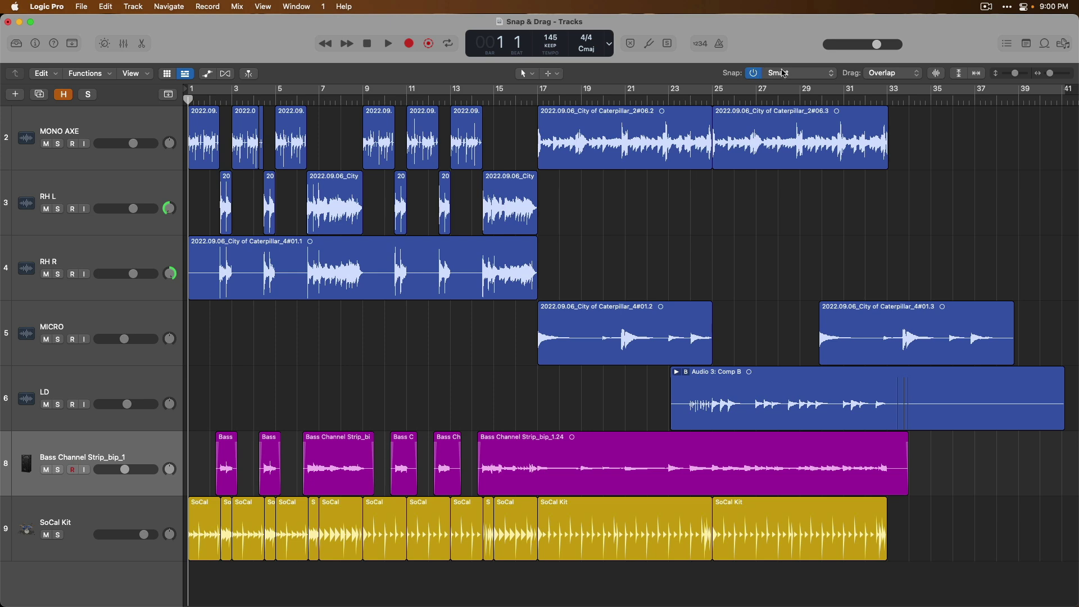
- Mute the five guitar tracks MONO AXE through LD and zoom into bars 2–8 of bass and drums
left_click(797, 77)
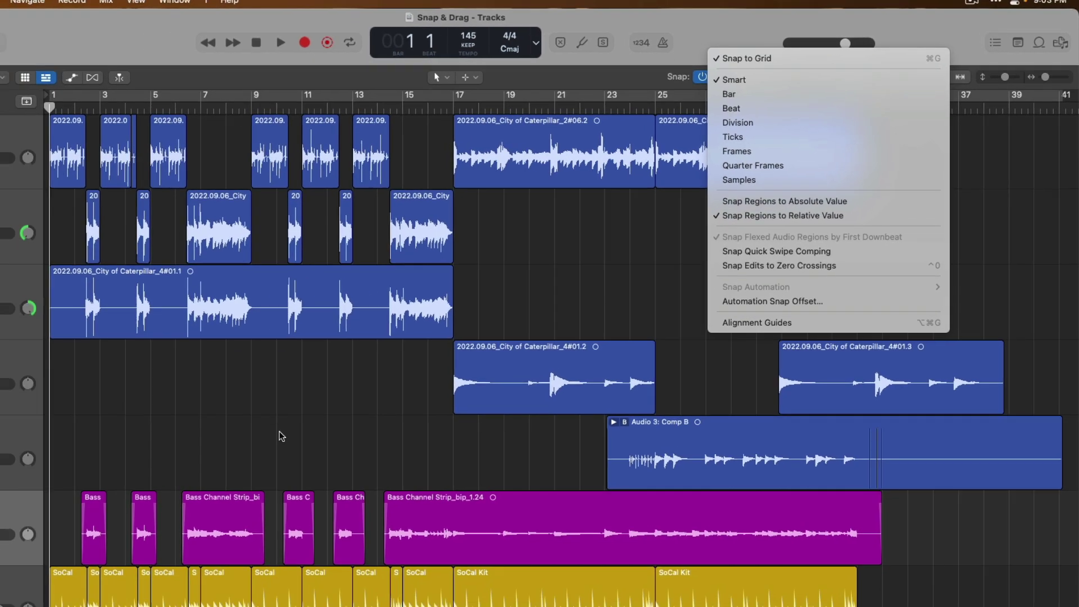
left_click(282, 436)
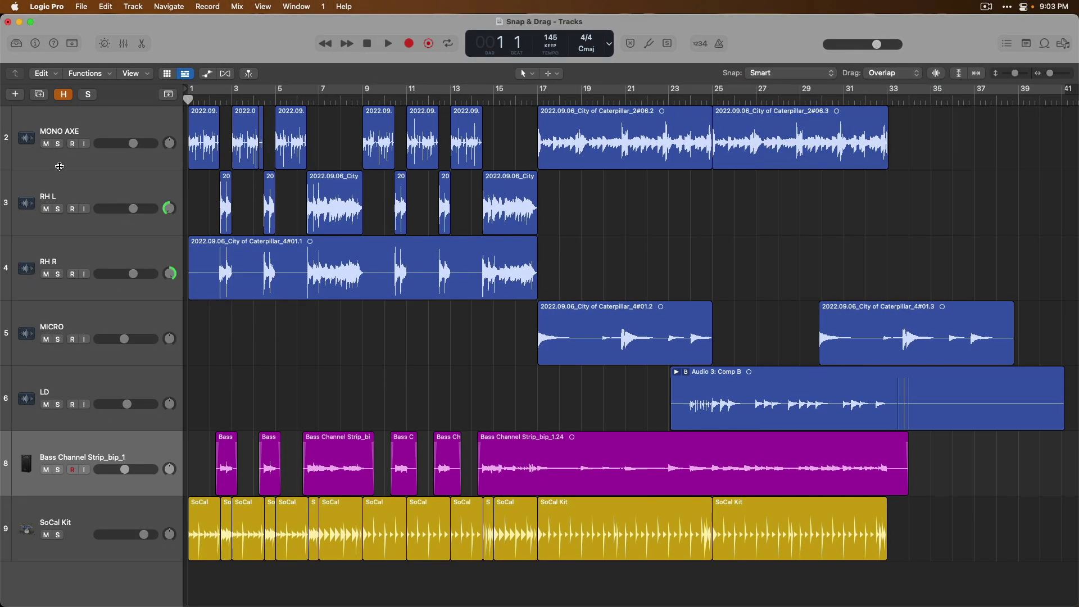
left_click_drag(46, 145, 50, 381)
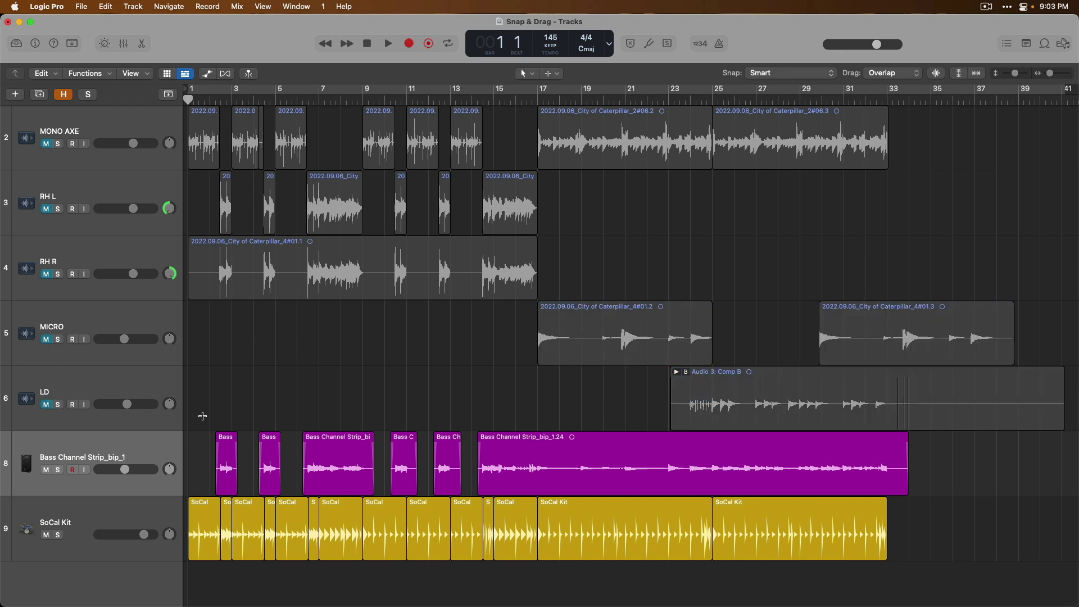
left_click_drag(207, 420, 359, 576)
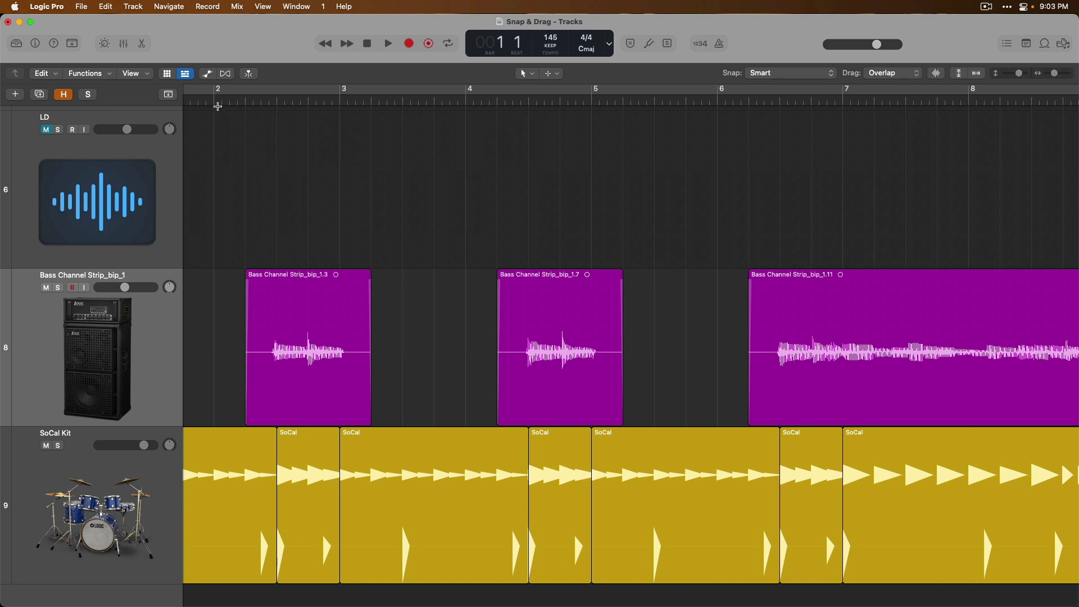
- Turn on Catch, then play bass and drums from the start and stop at bar 5
left_click(215, 101)
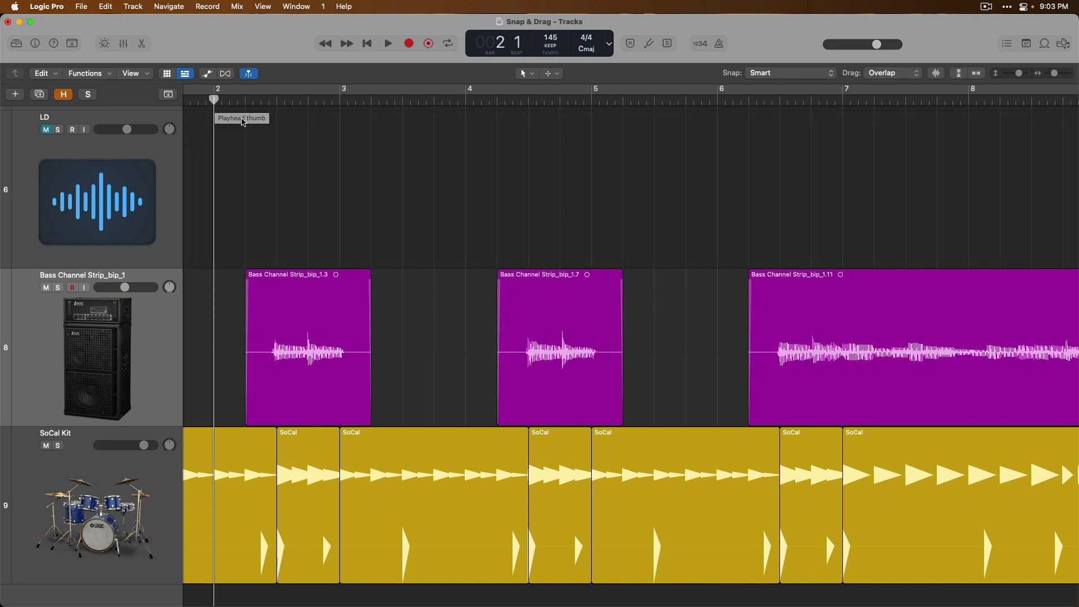
left_click(249, 73)
key("Return")
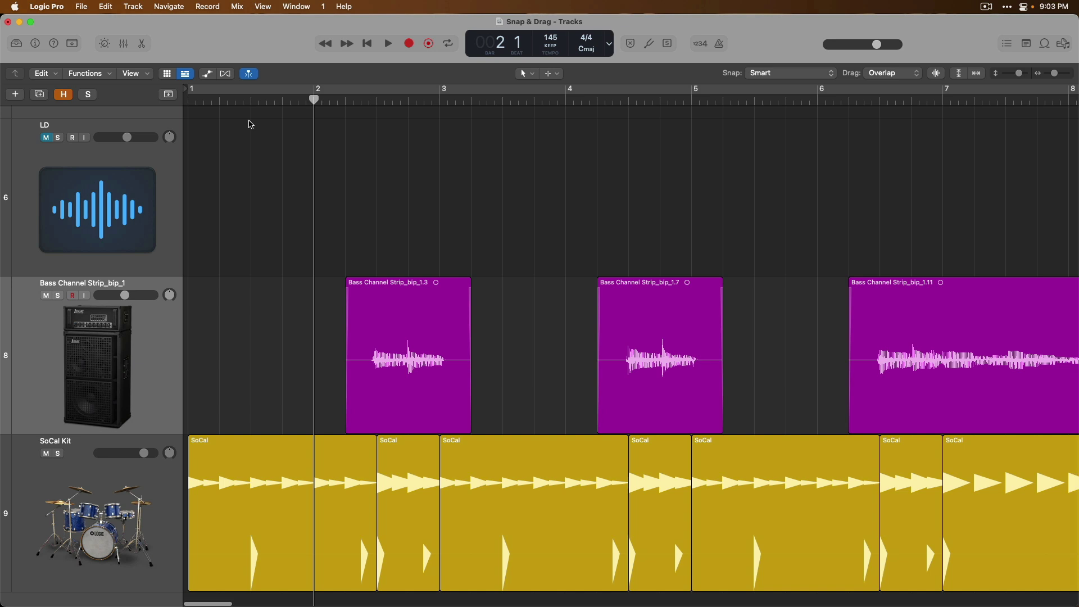
key("space")
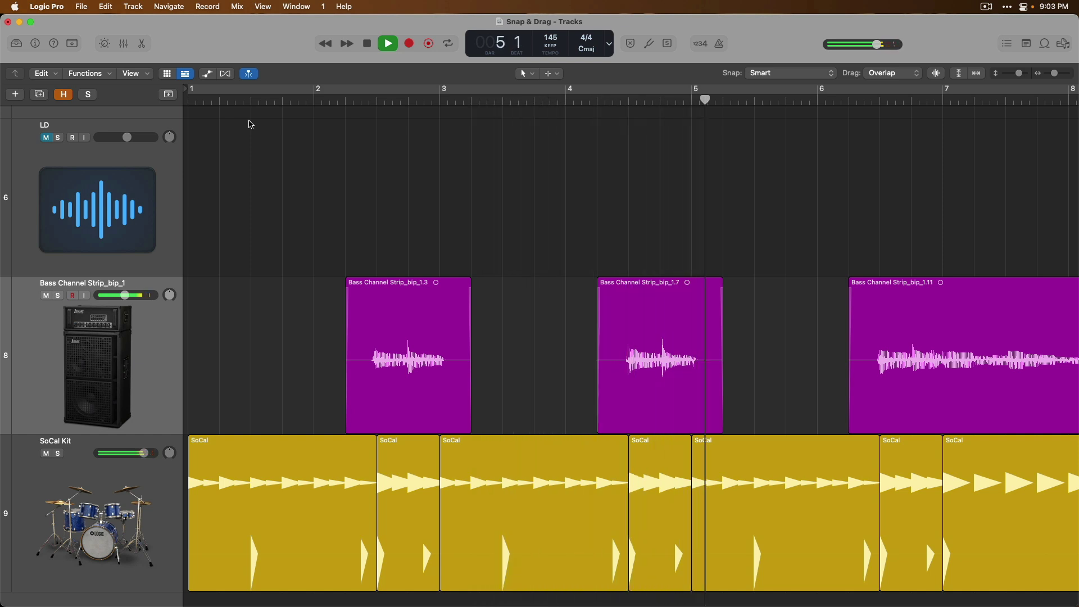
key("space")
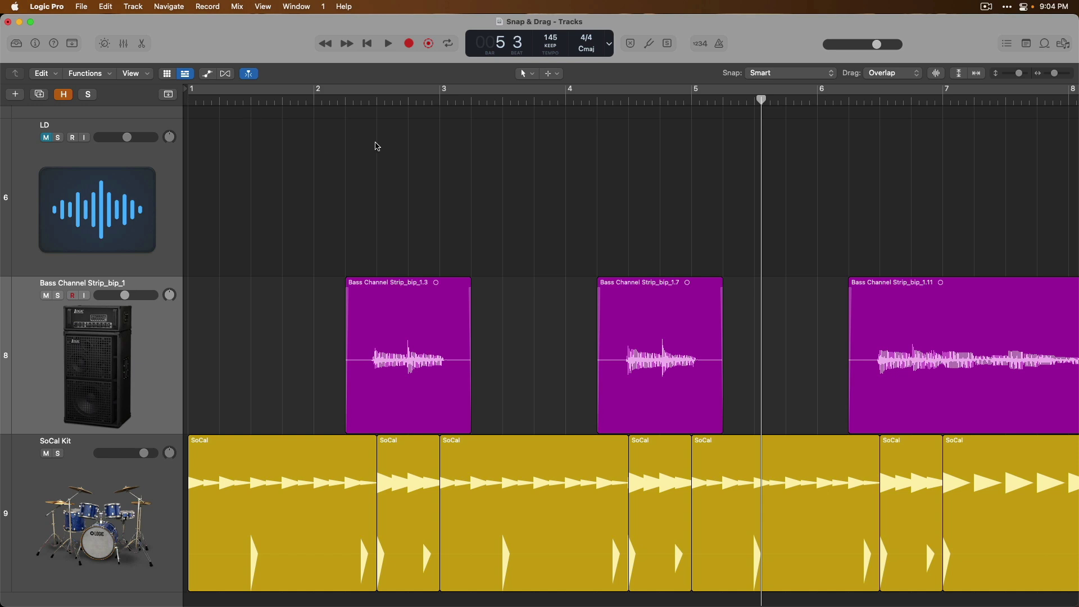
- Set Snap to Bar and move the Bass Channel Strip_bip_1.3 region one bar earlier
left_click(768, 75)
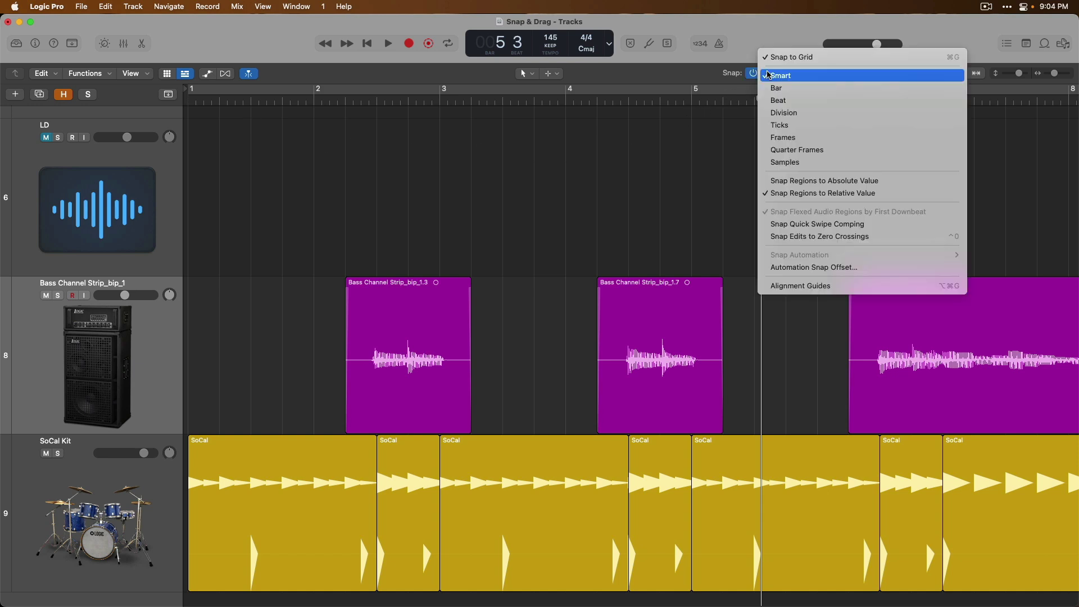
left_click(794, 88)
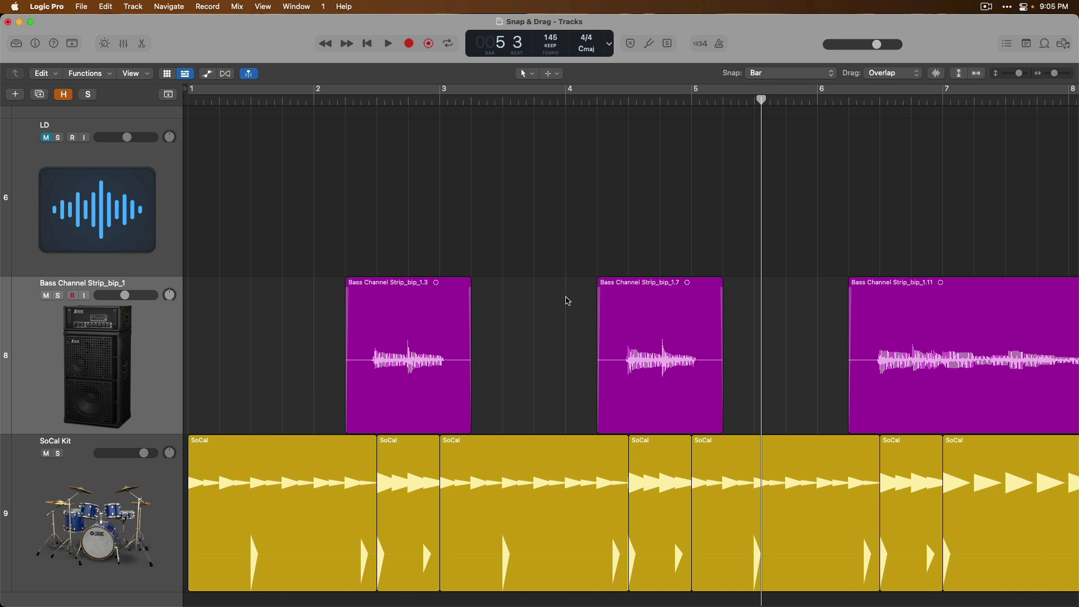
left_click_drag(426, 303, 323, 296)
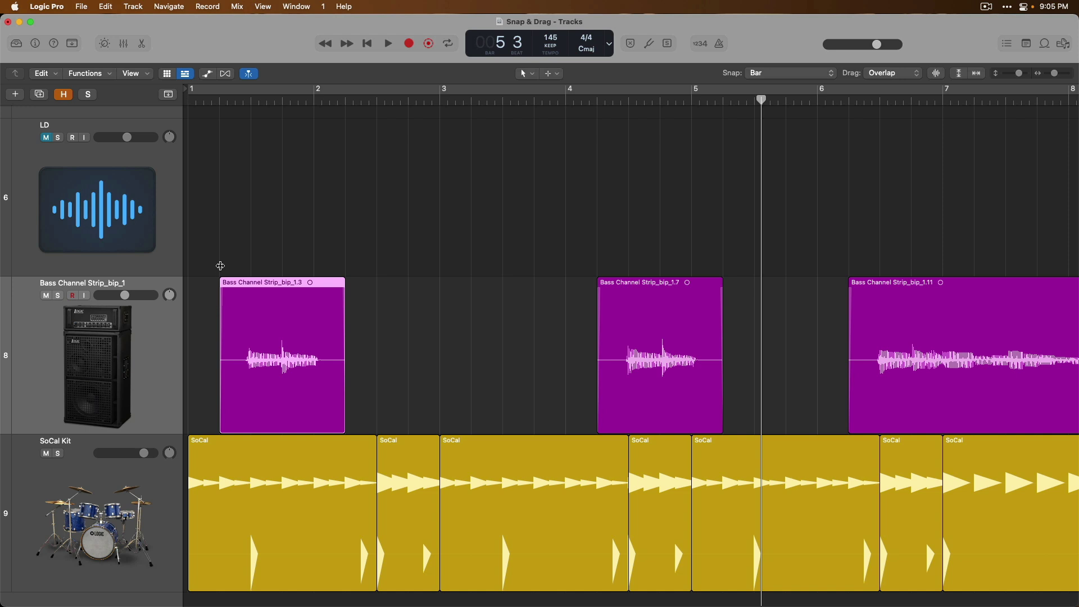
- Play the bass and drums from the start, then stop
key("Return")
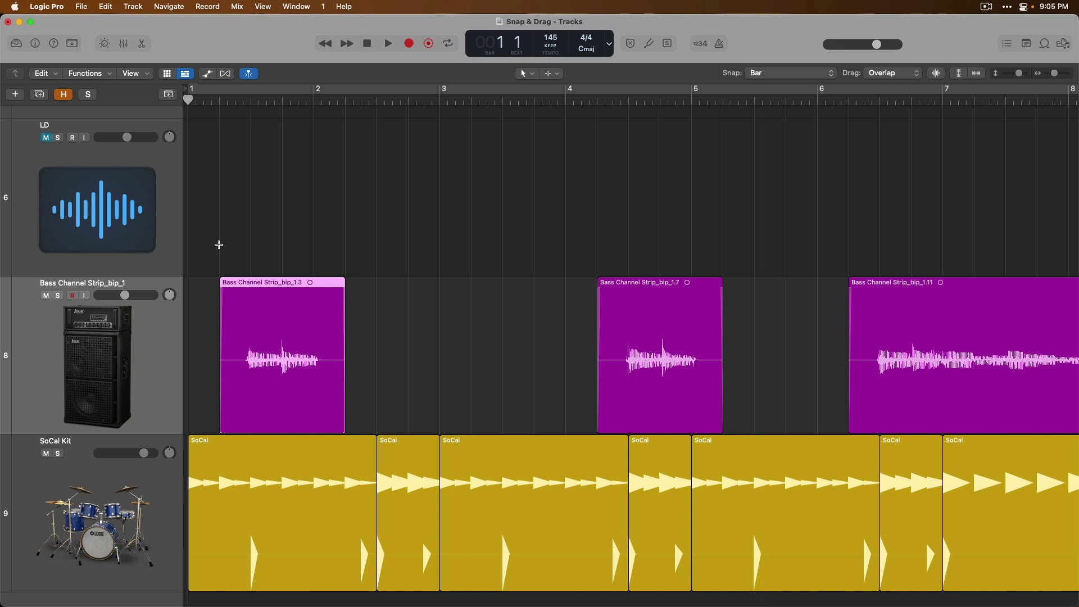
key("space")
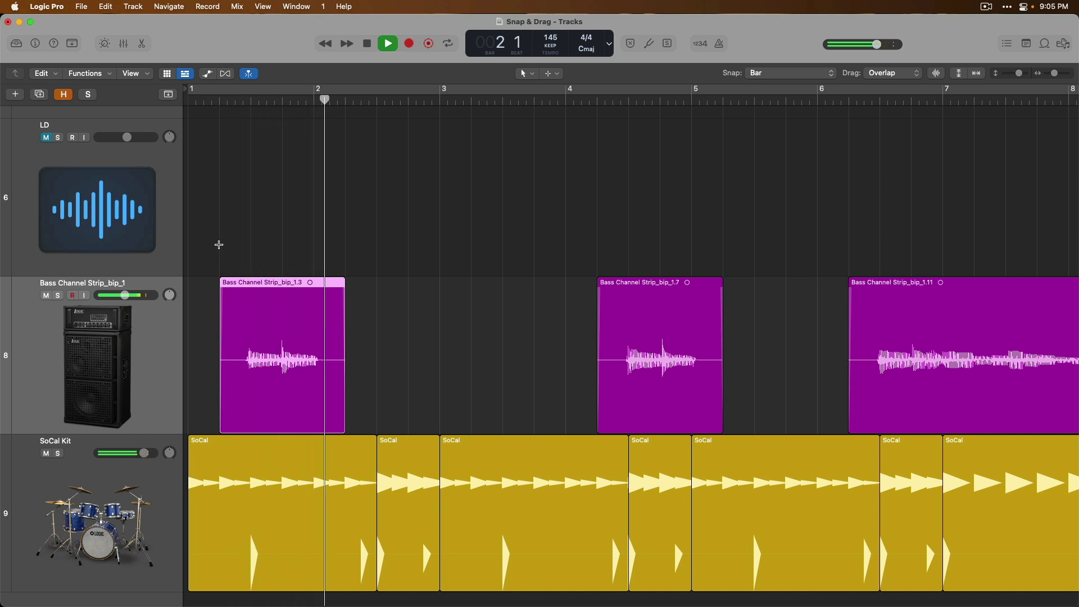
key("space")
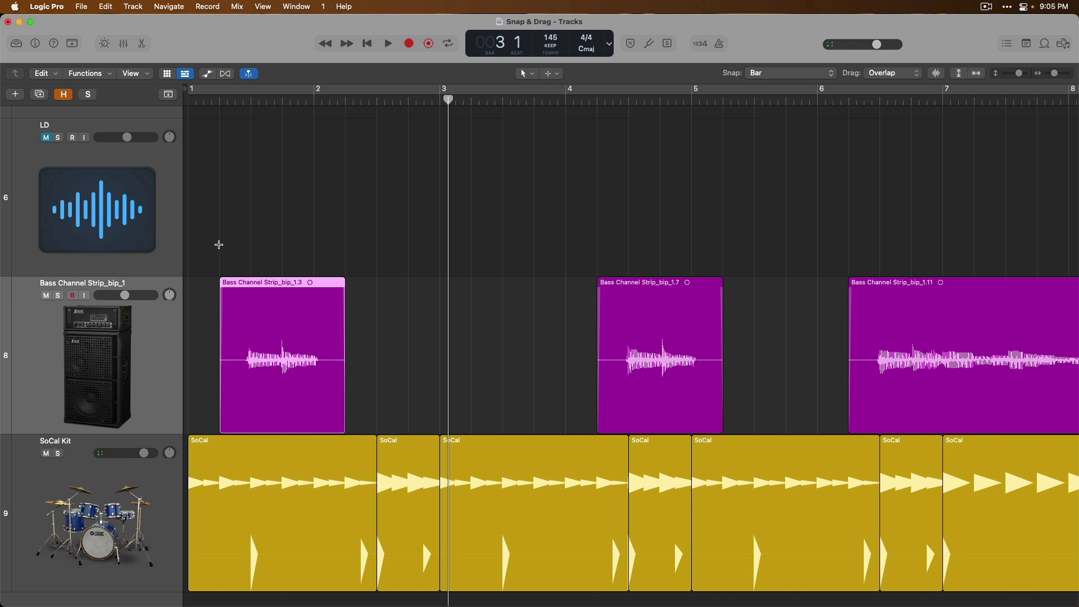
- Move the Bass Channel Strip_bip_1.3 region one bar later, back to just after bar 2
left_click_drag(250, 306, 329, 305)
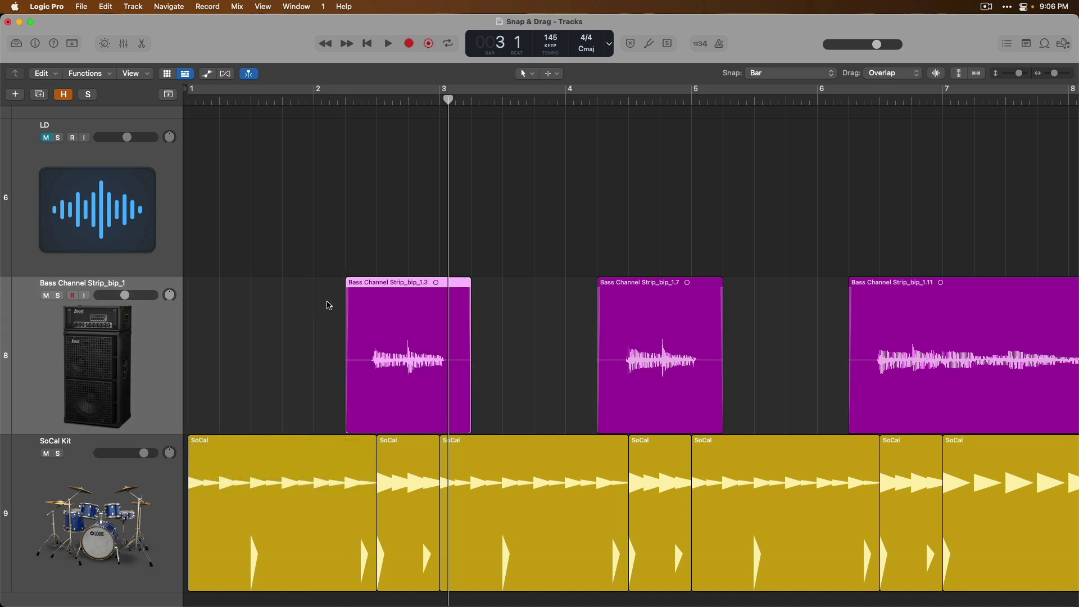
key("Return")
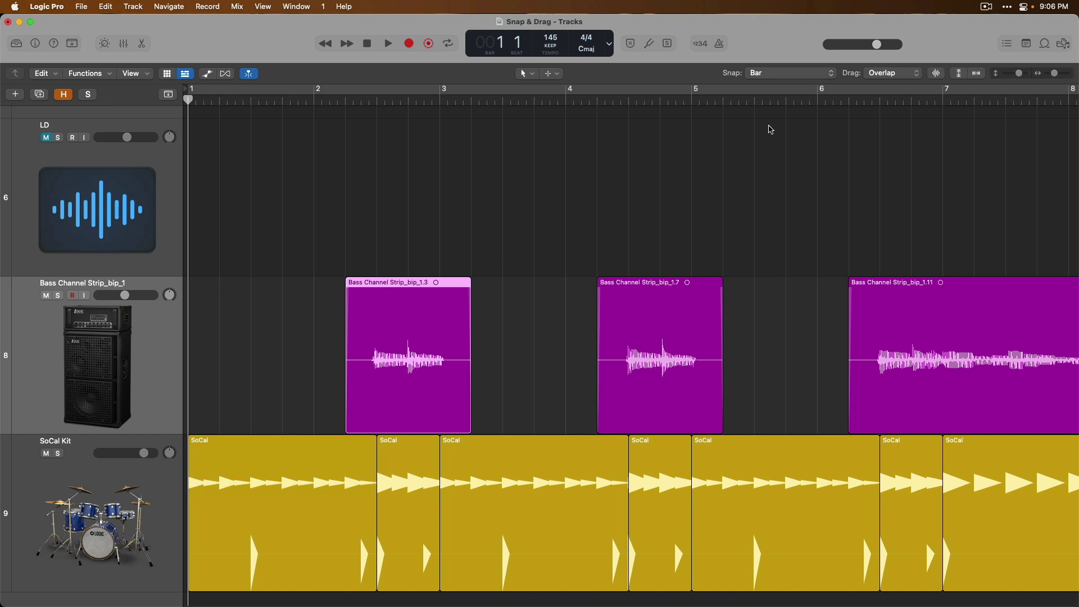
left_click(784, 76)
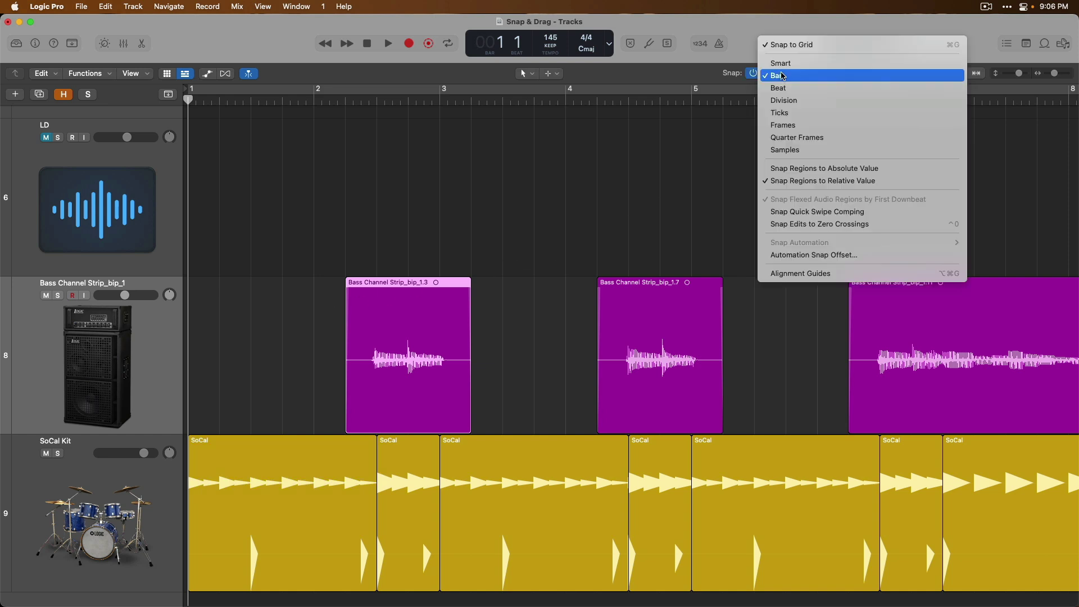
- Switch snapping to absolute value, drag bip_1.3 to bar 1, play it, then undo
left_click(898, 170)
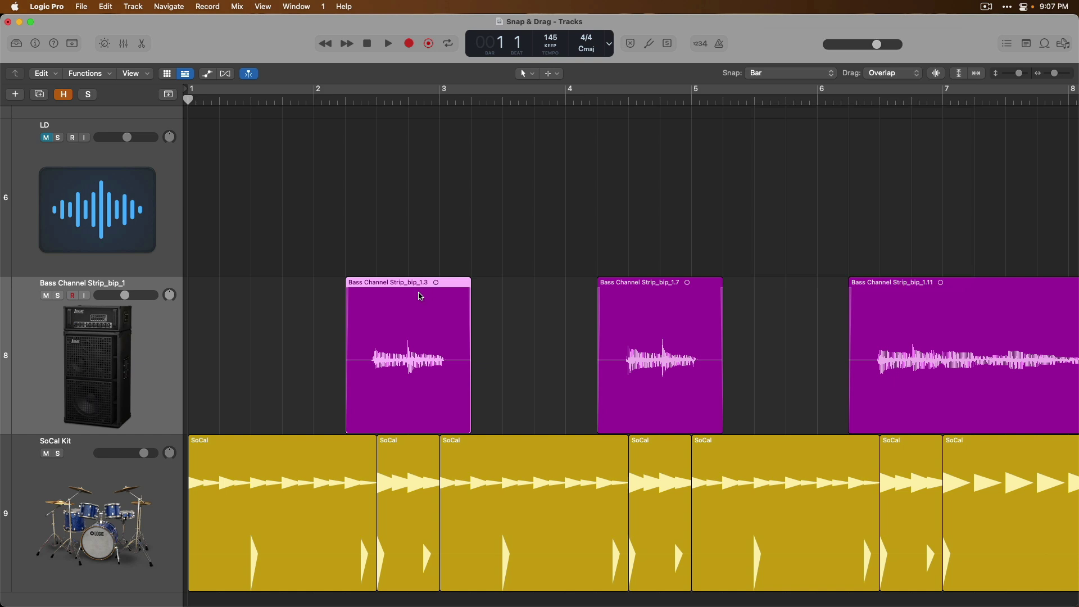
left_click_drag(421, 296, 374, 293)
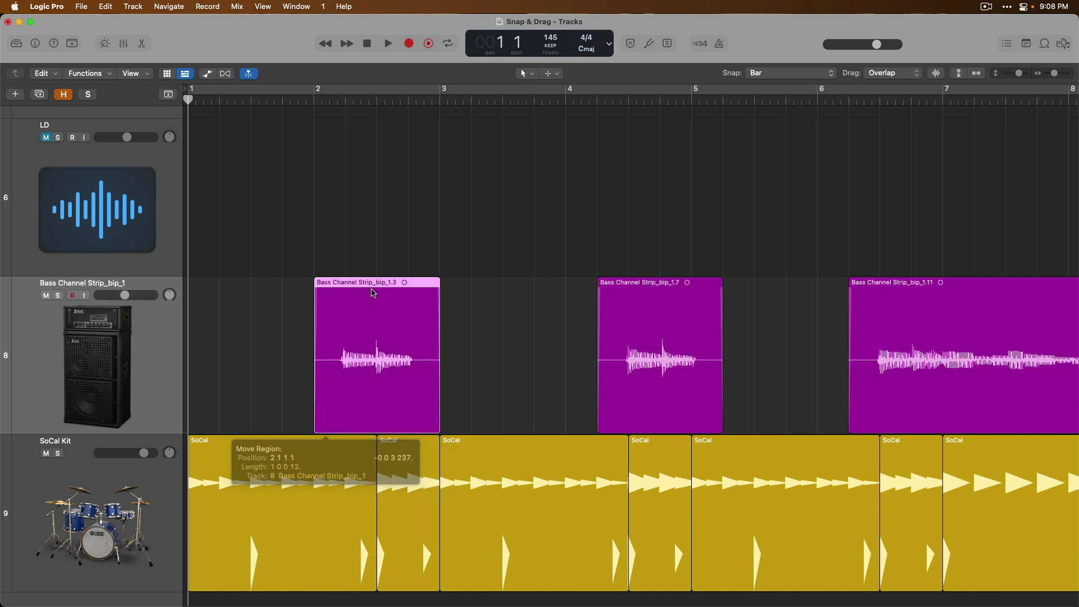
key("space")
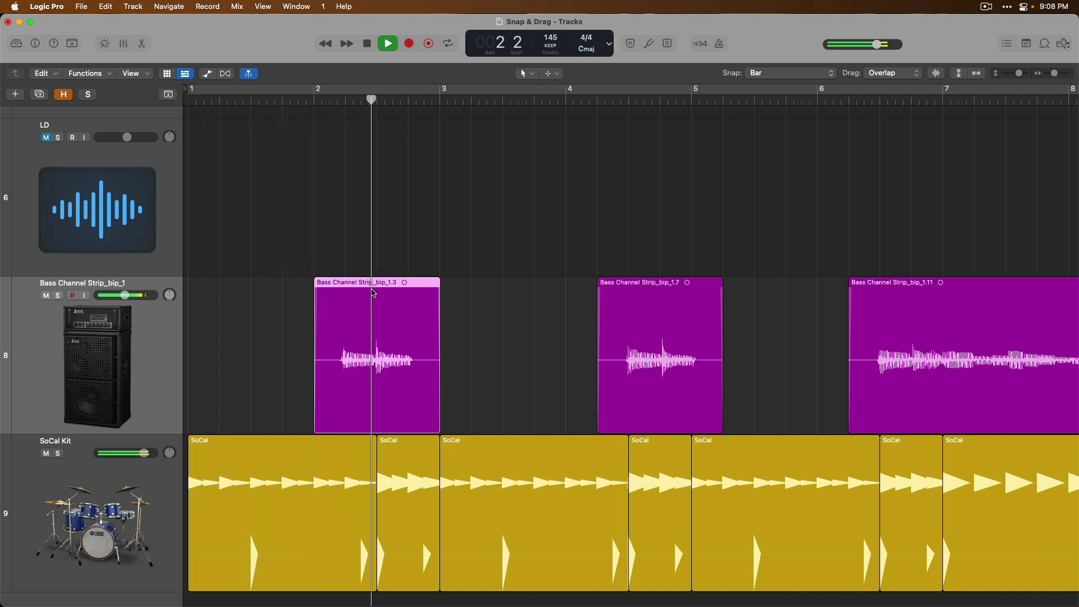
key("space")
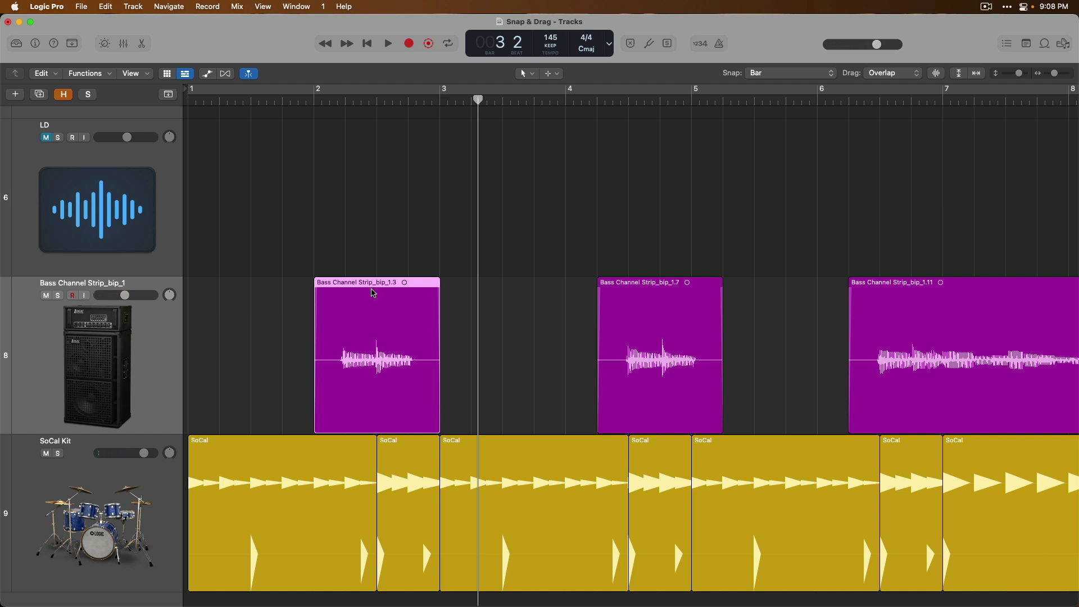
key("alt+Right")
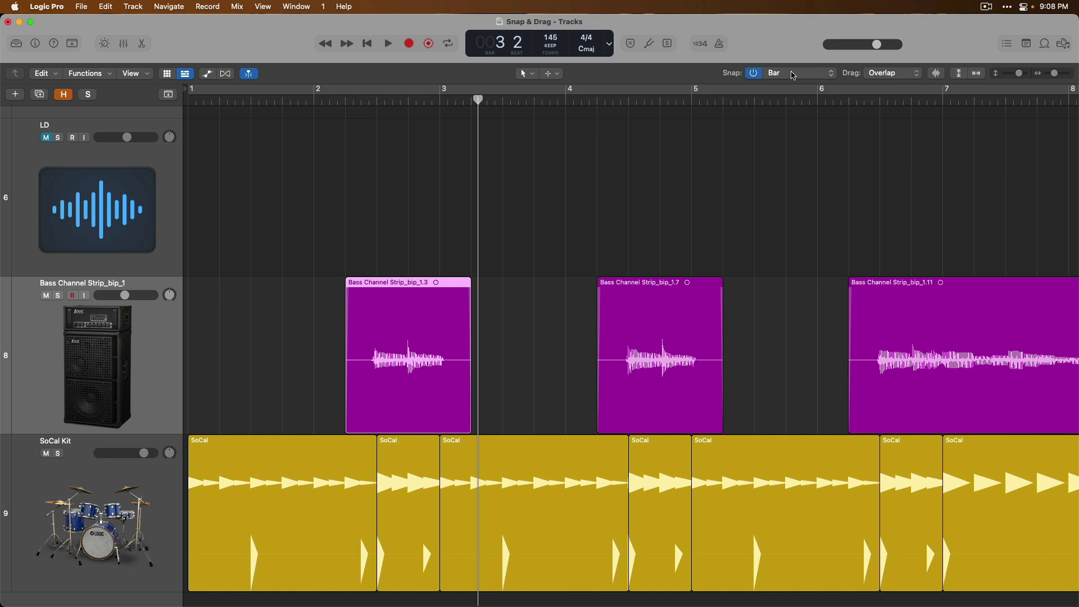
- Set Snap to Beat, move the first bass region to bar 1 beat 3, and play it back
left_click(792, 74)
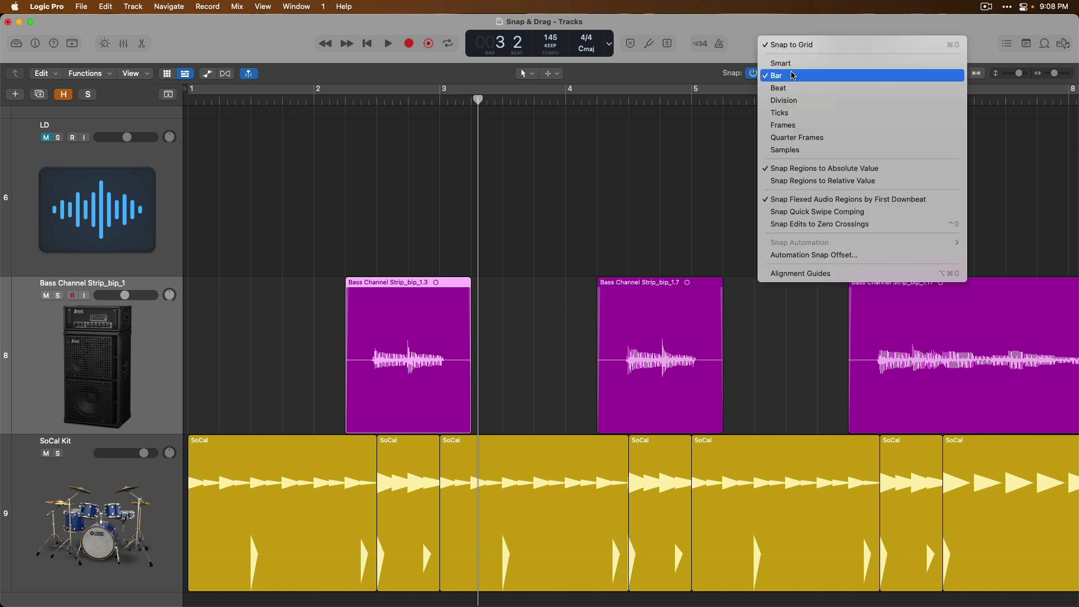
left_click(791, 88)
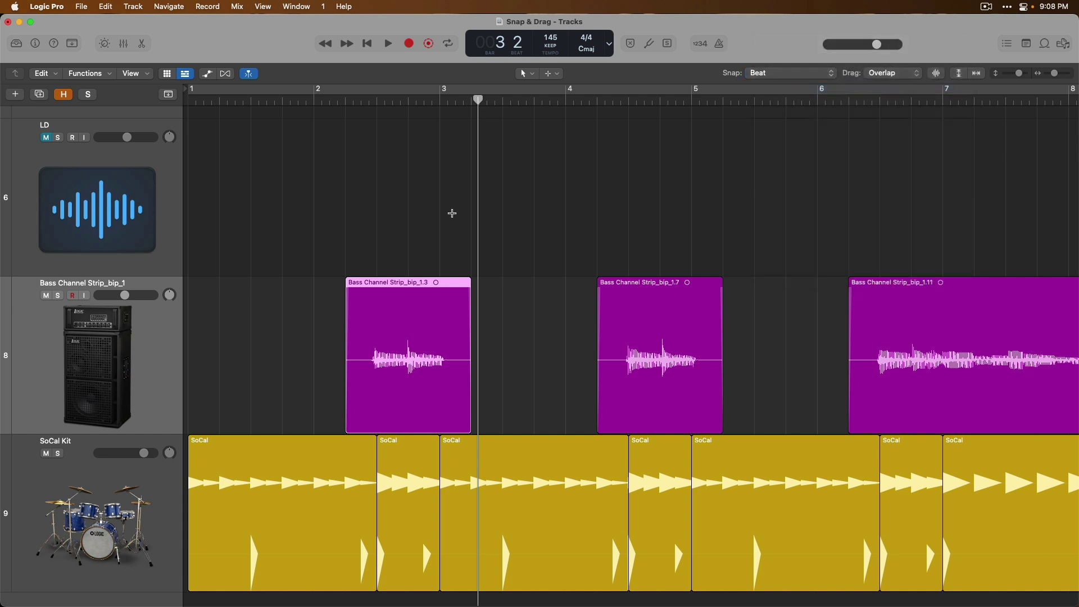
left_click_drag(403, 304, 312, 305)
key("Return")
key("space")
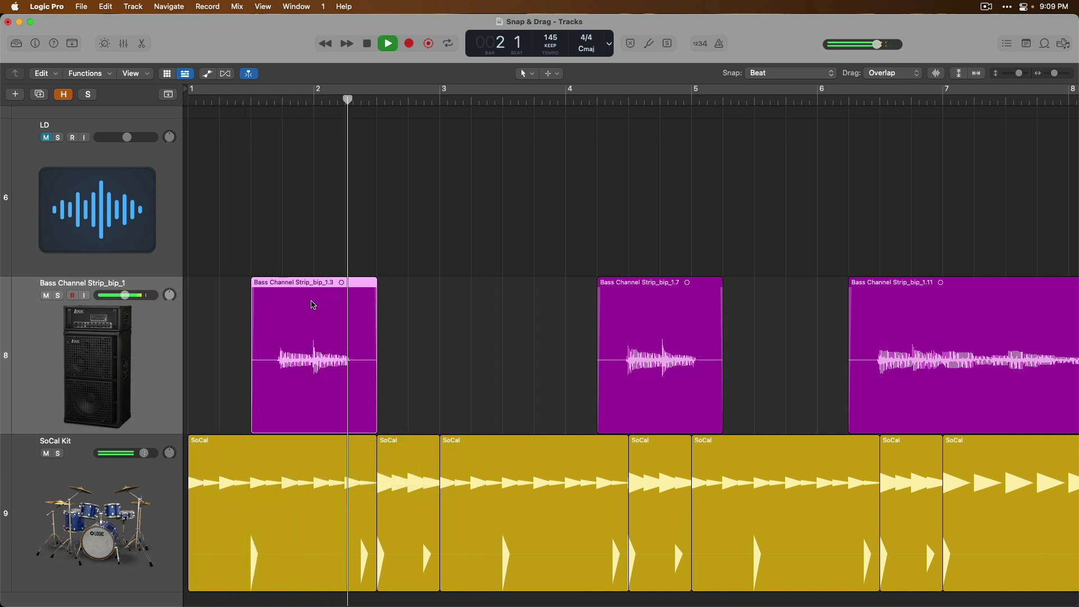
key("space")
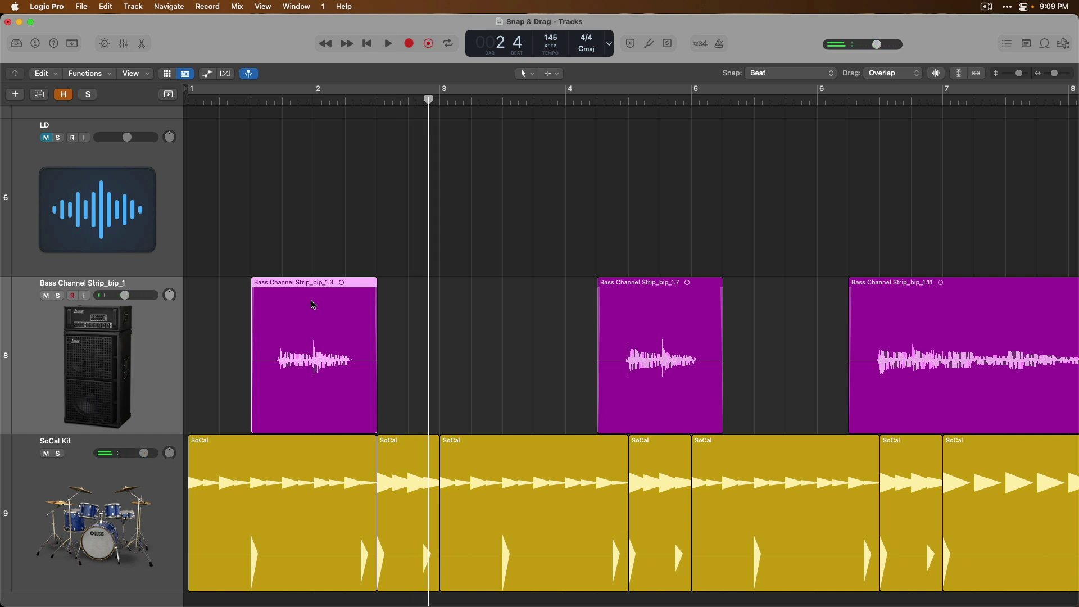
- Undo the move, set Snap to Division, and drag the first bass region by grid divisions
key("super+z")
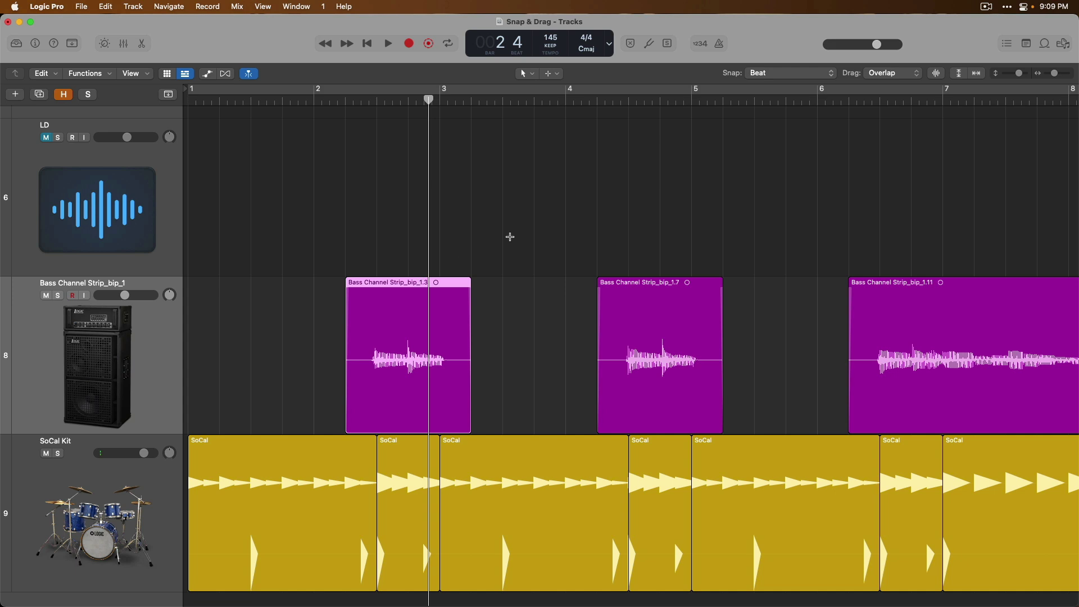
left_click(776, 74)
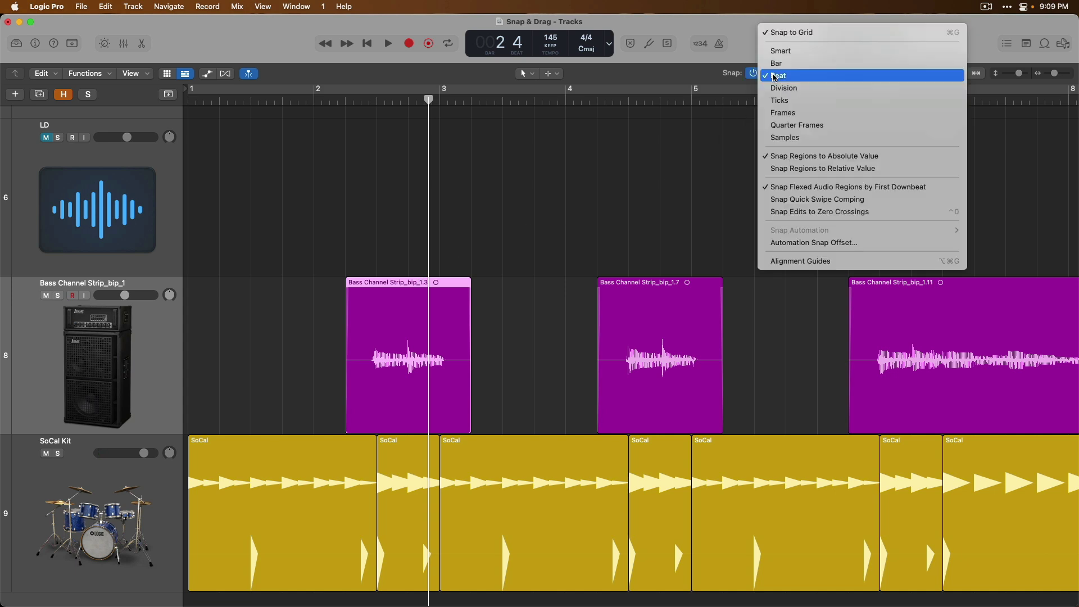
left_click(776, 89)
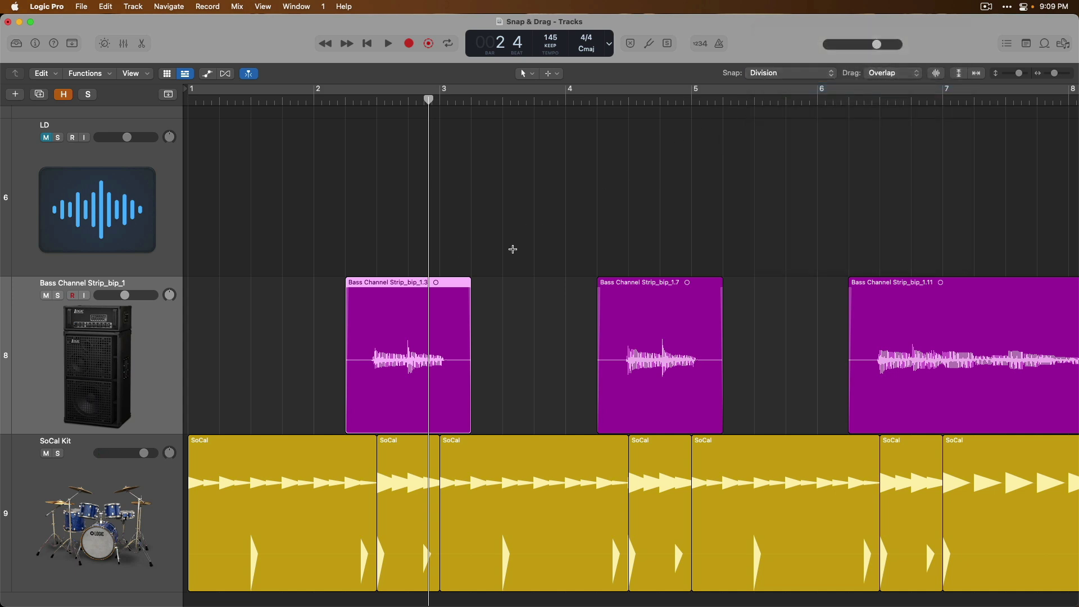
mouse_move(403, 302)
left_mouse_down()
mouse_move(429, 296)
mouse_move(406, 300)
left_mouse_up()
- Set Snap to Ticks and nudge the first bass region a few ticks earlier
left_click(775, 78)
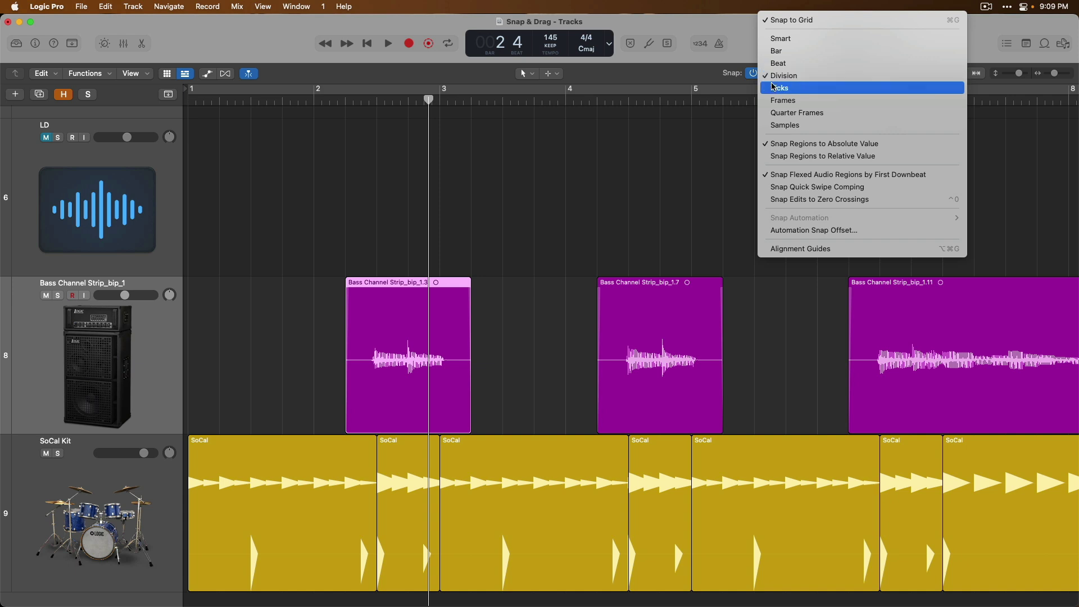
left_click(776, 88)
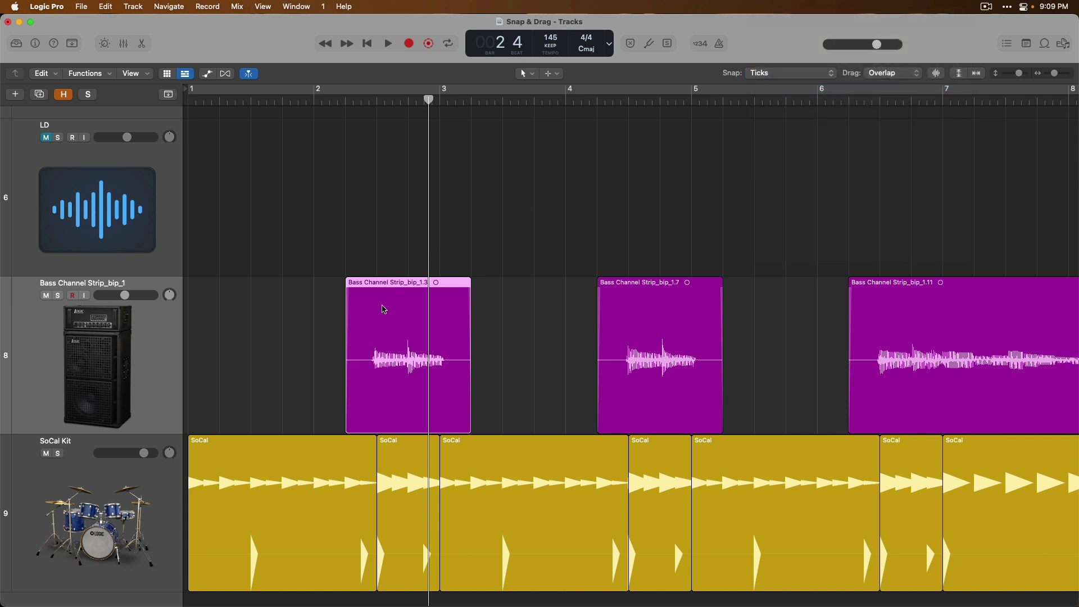
left_click_drag(384, 310, 376, 308)
- Undo the tick move, set Snap to Samples, and nudge the zoomed-in region a few samples
key("super+z")
left_click(770, 77)
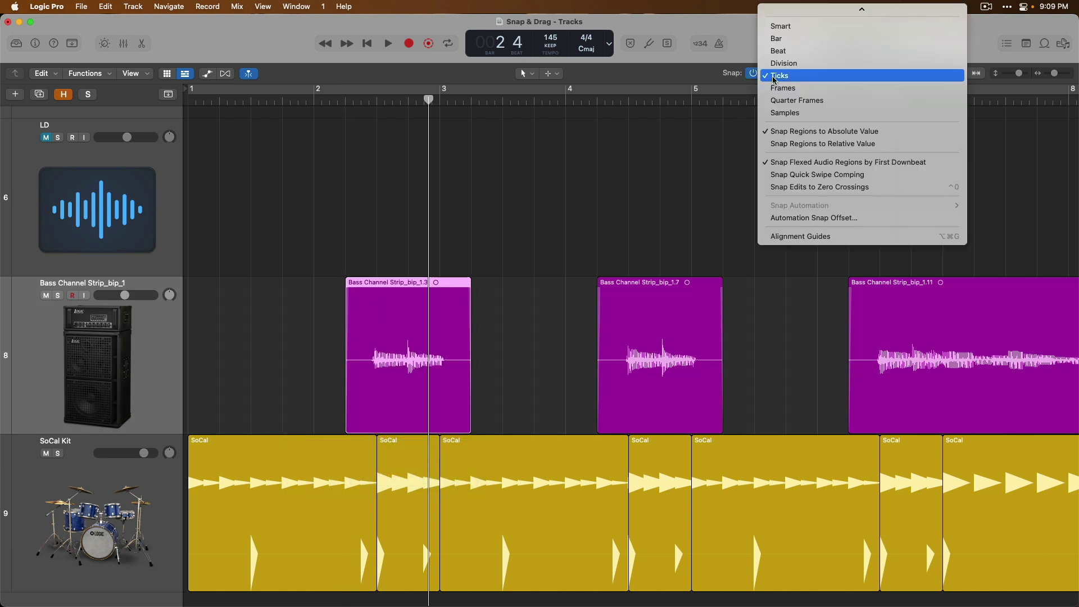
left_click(777, 112)
left_click_drag(328, 257, 384, 407)
mouse_move(484, 387)
left_mouse_down()
mouse_move(503, 387)
mouse_move(491, 384)
left_mouse_up()
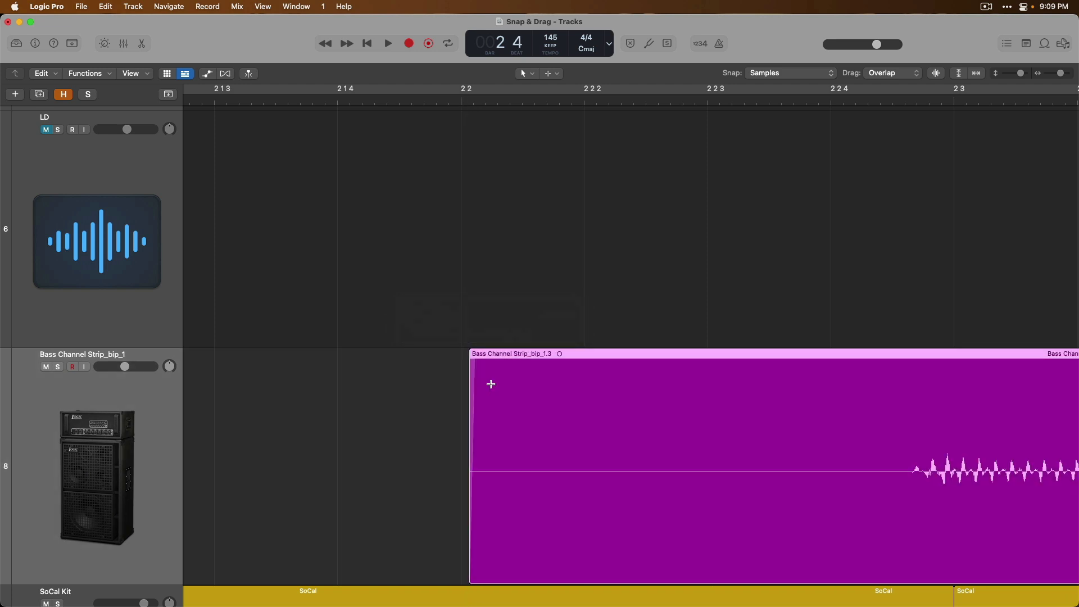
left_click(489, 380, "ctrl+alt")
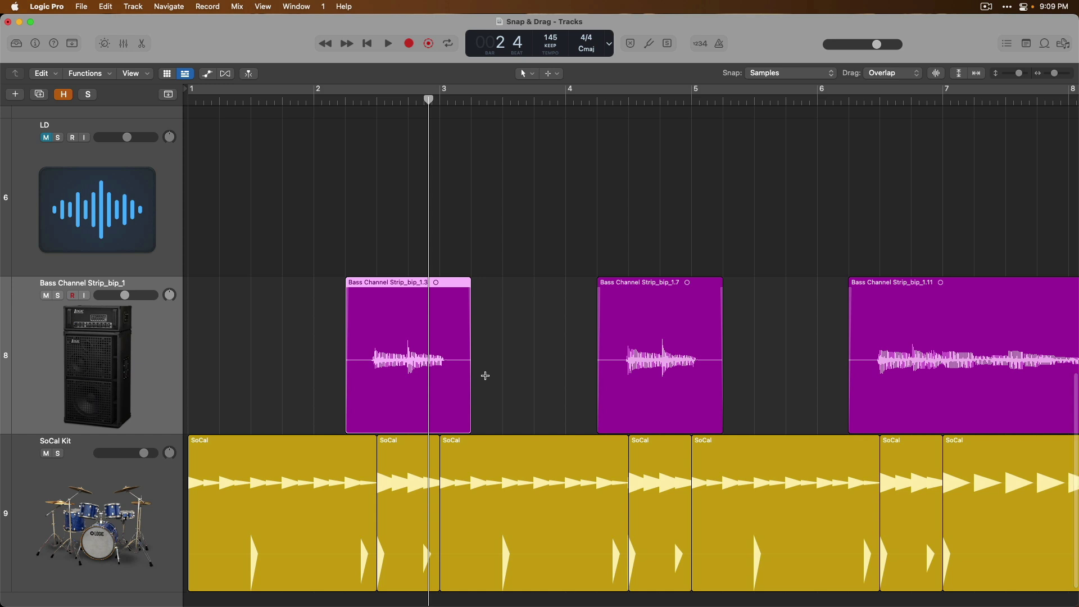
left_click(800, 73)
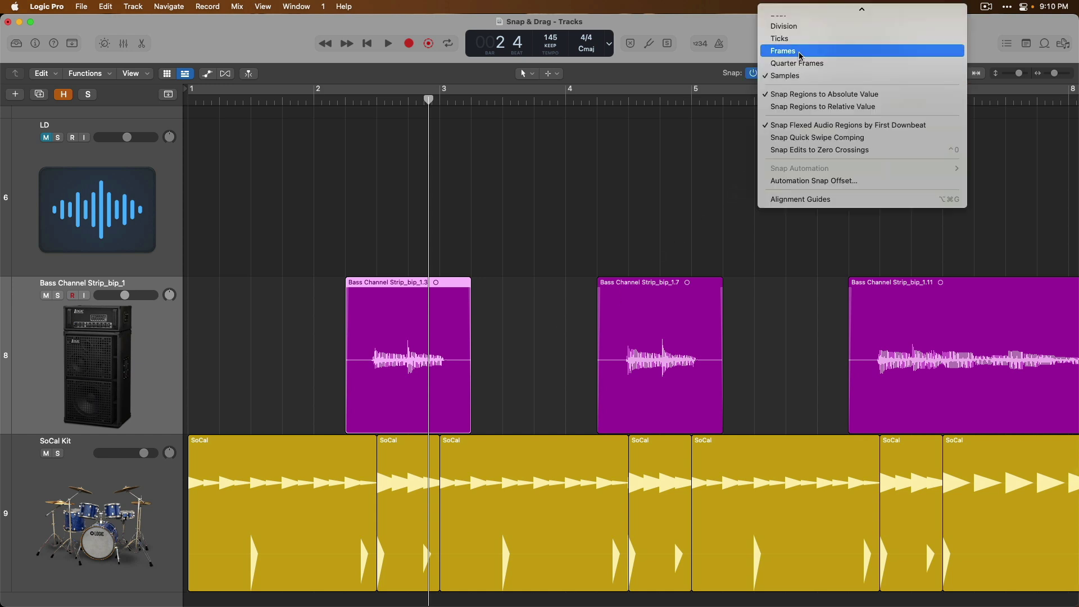
- Dismiss the snap menu and enable Secondary Ruler from the Tracks area View menu
left_click(556, 169)
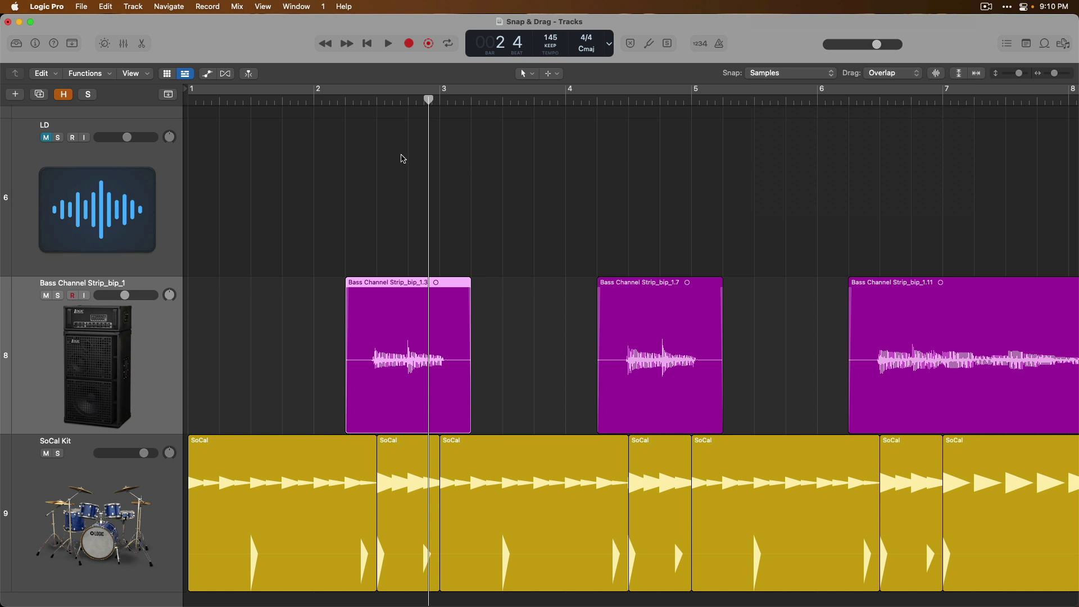
left_click(151, 76)
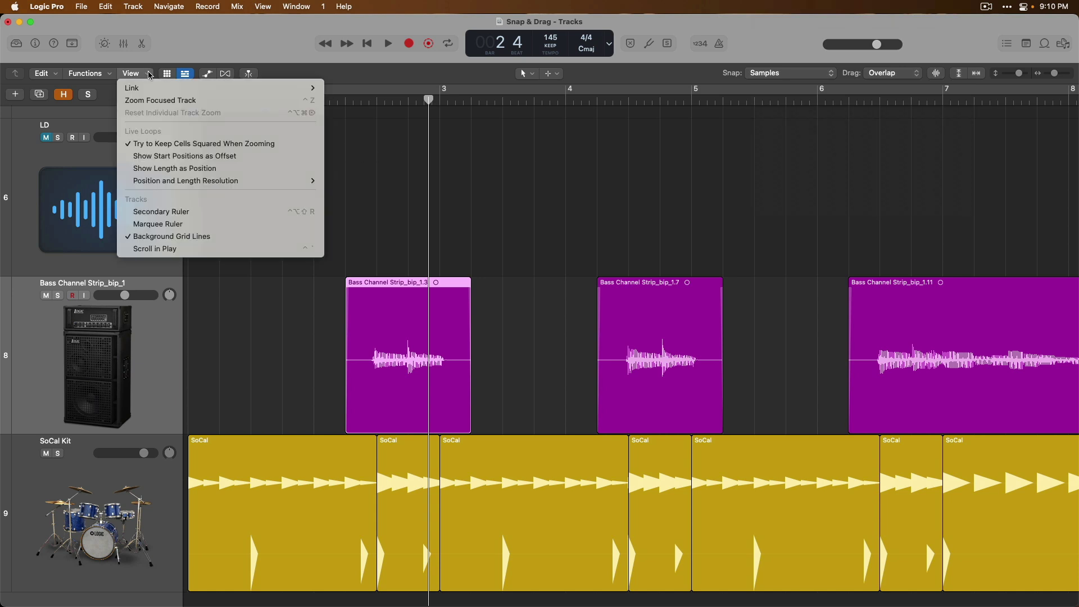
left_click(197, 214)
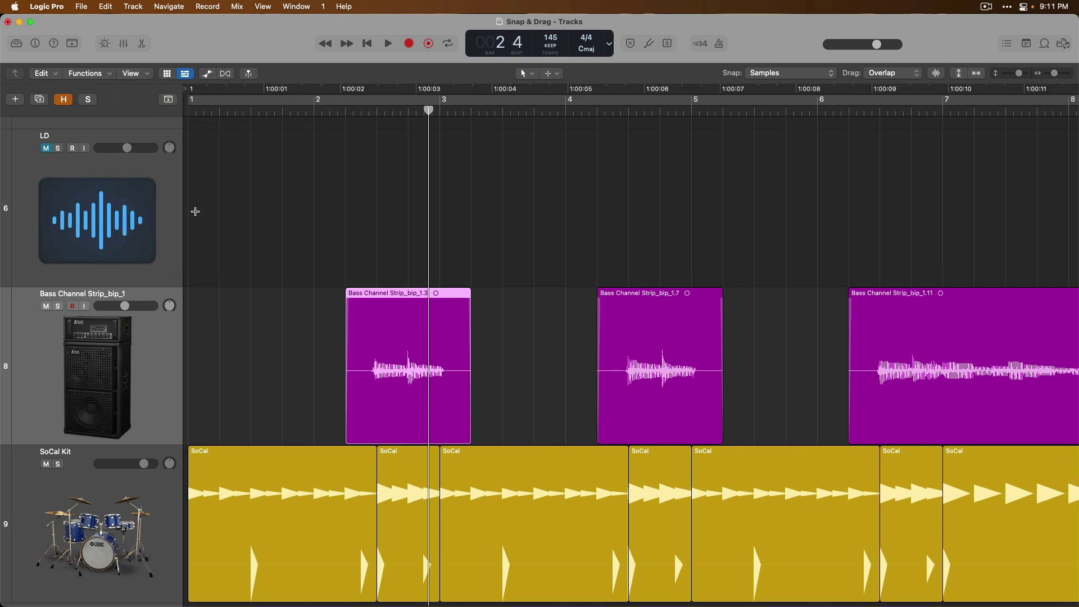
- Zoom out to show bars 1–25 and scroll the Snap menu up to Smart
scroll(196, 211, "down", 10)
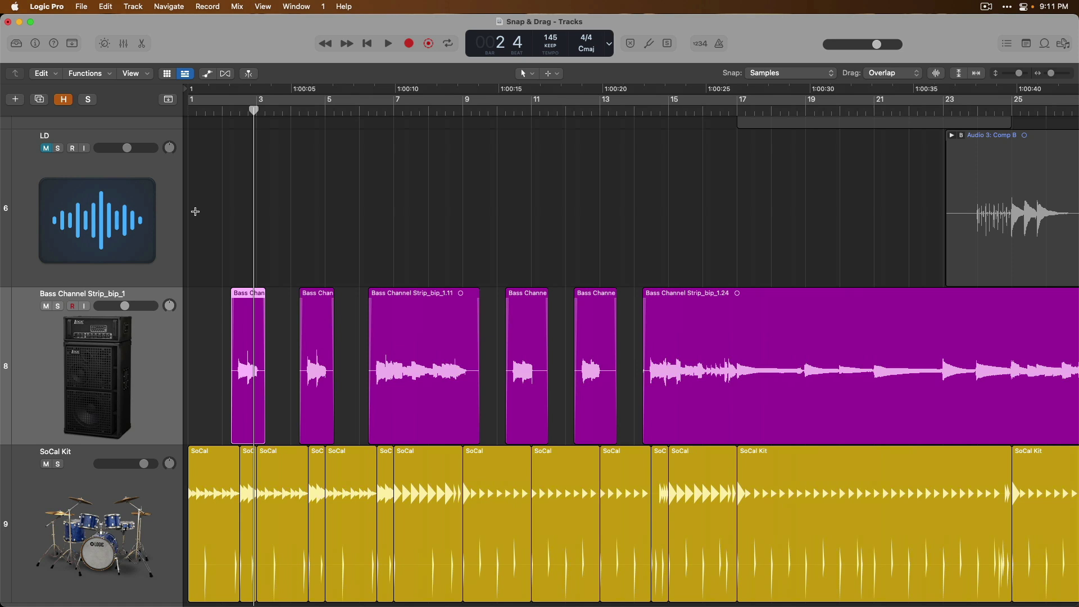
left_click(776, 77)
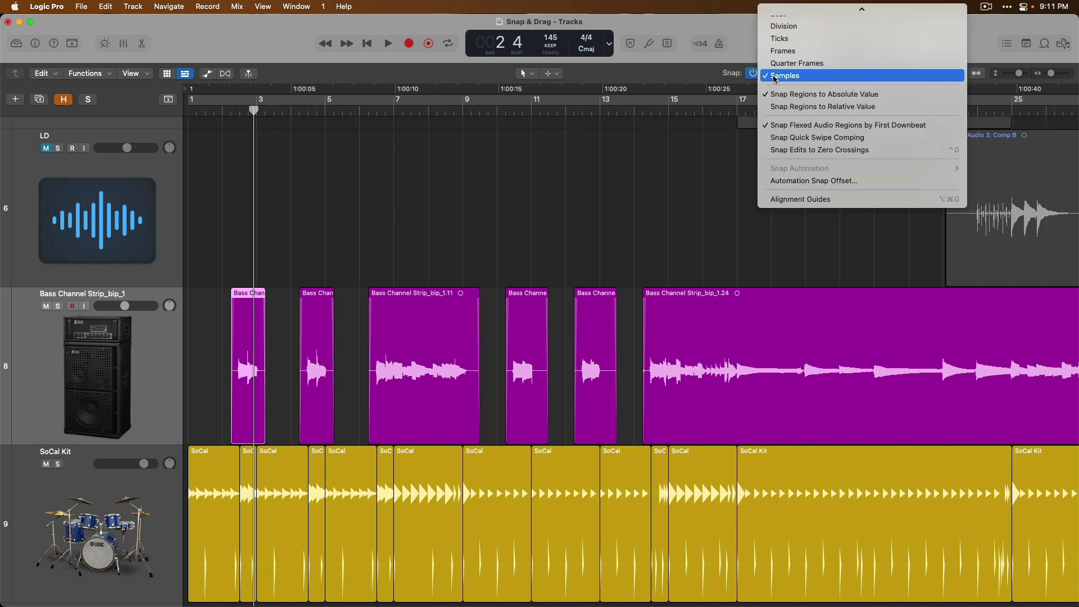
scroll(776, 77, "up", 3)
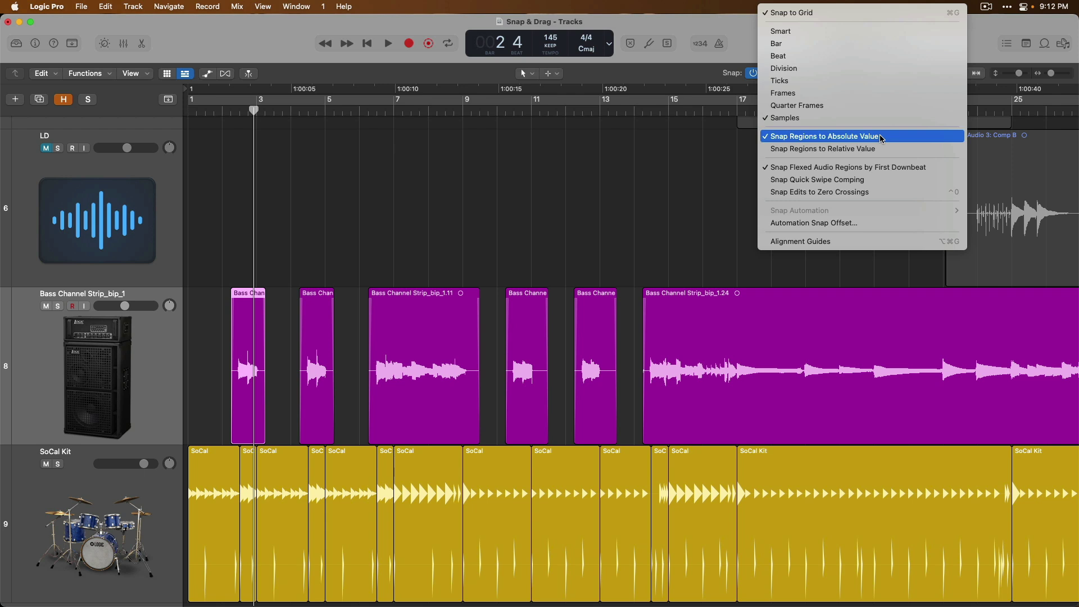
- Set Snap to Smart, play from the start, and trial-drag the first bass region
left_click(862, 33)
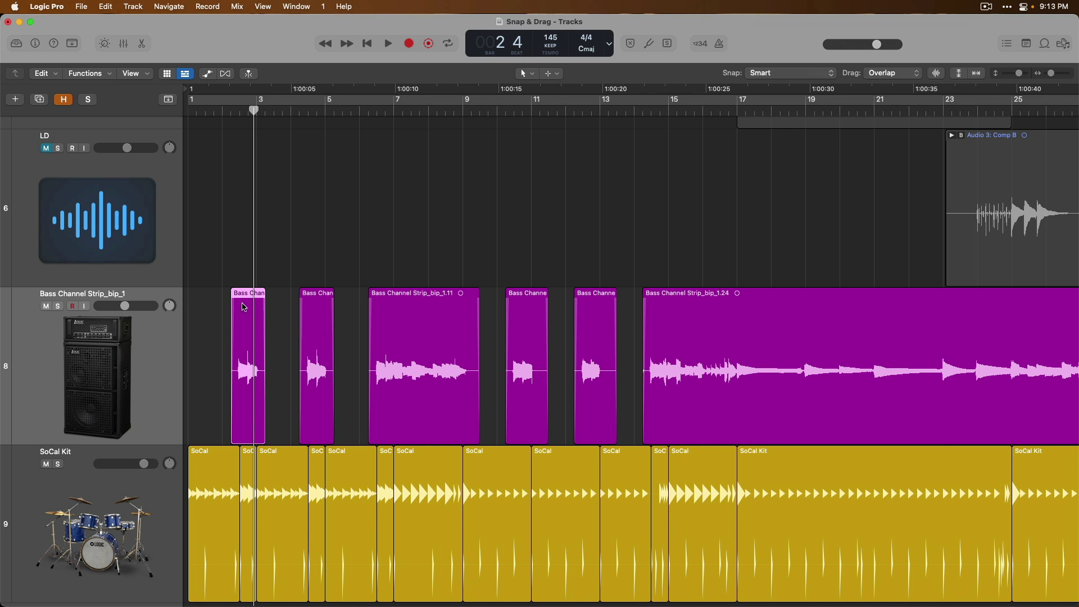
key("Return")
key("space")
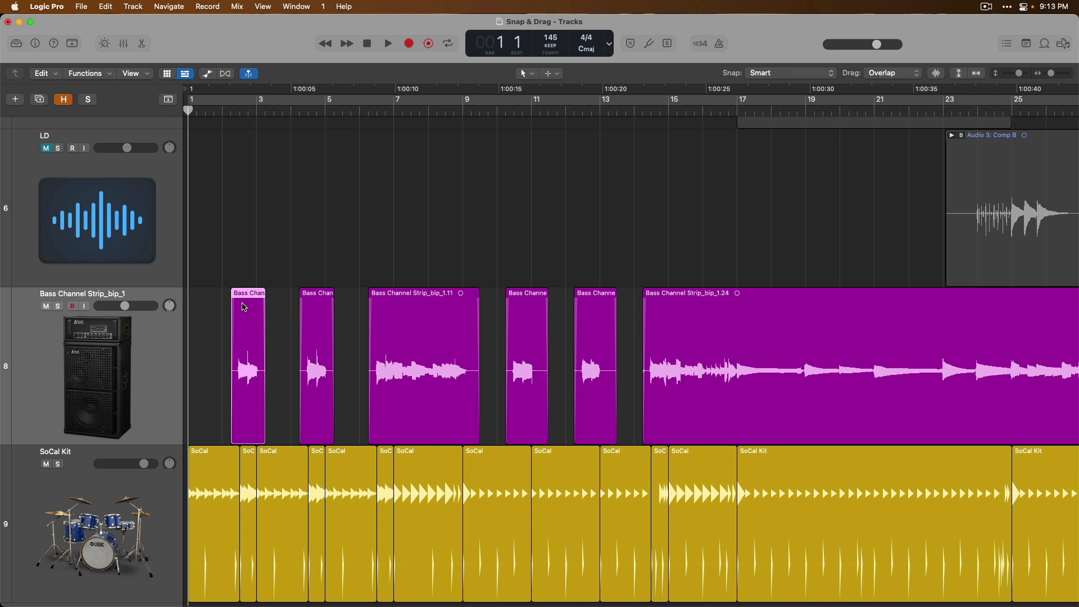
mouse_move(244, 307)
left_mouse_down()
mouse_move(271, 300)
mouse_move(247, 305)
left_mouse_up()
- Zoom out in stages, trial-dragging the first bass region and the long bip_1.24 region
key("super+Left")
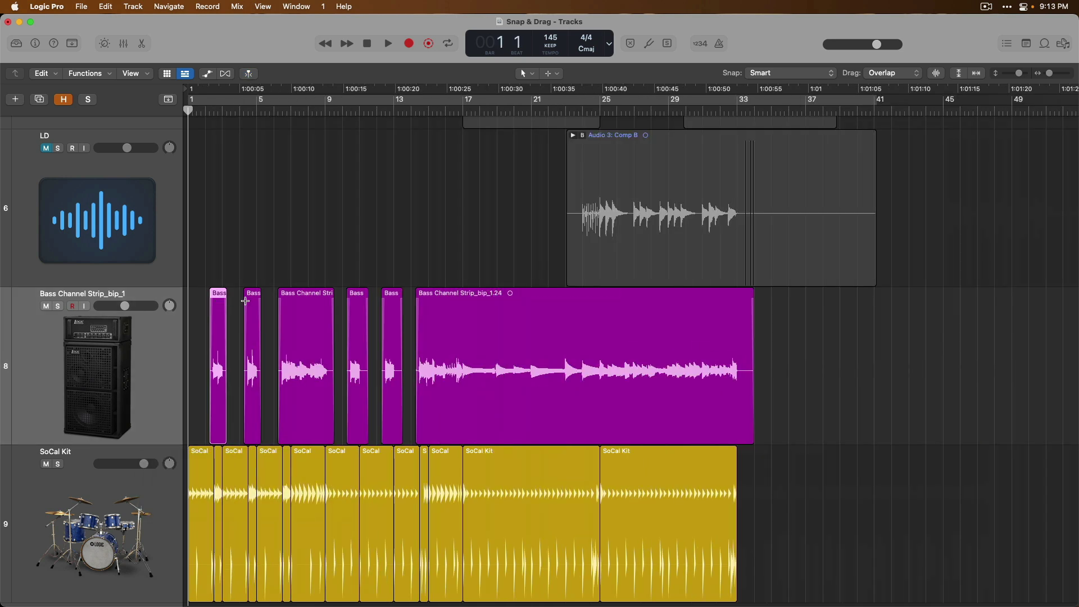
key("super+Left")
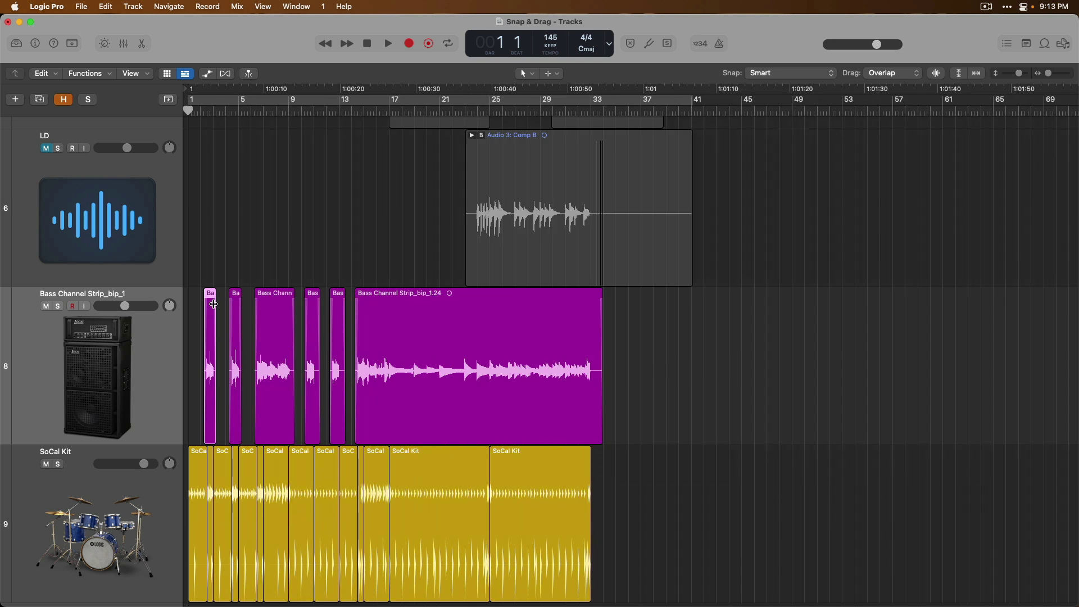
left_click_drag(210, 311, 213, 306)
key("super+Left")
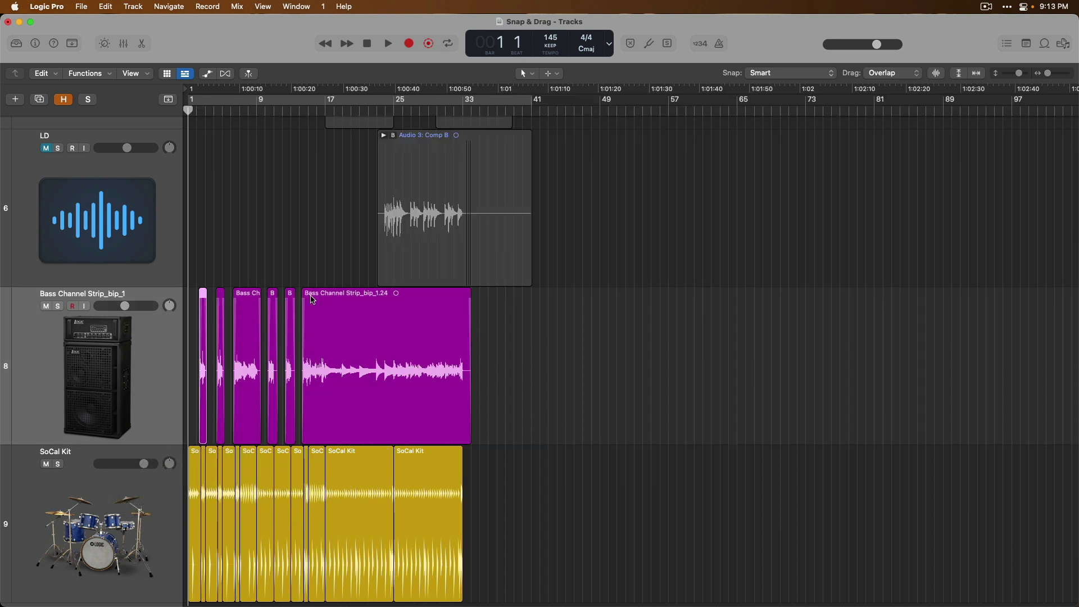
left_click_drag(315, 309, 337, 312)
- Undo the long bass region move, then shift bip_1.3 earlier and return it to just after bar 2
key("super+z")
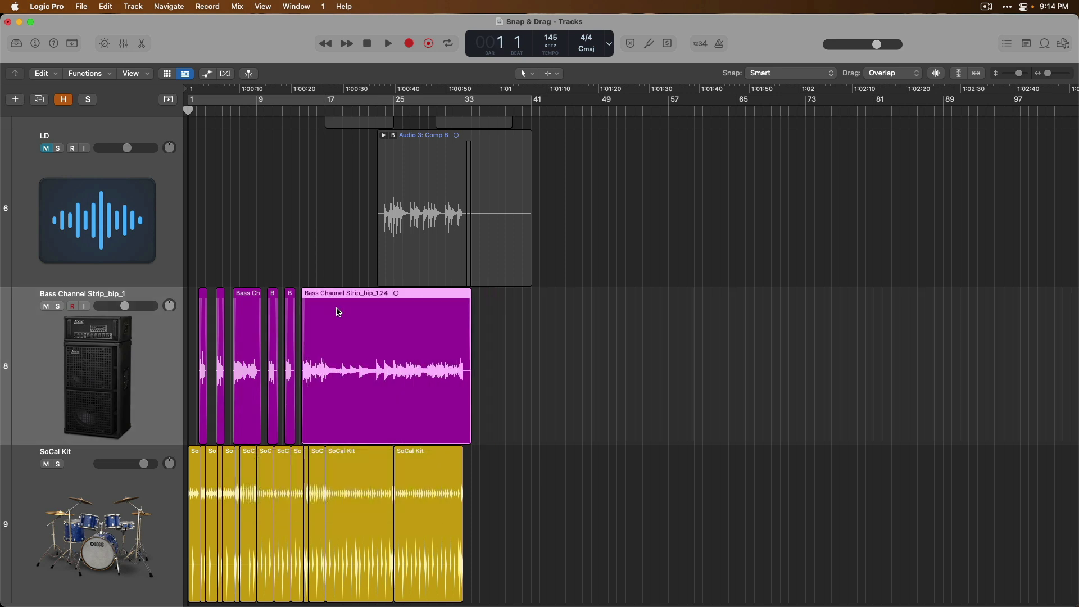
scroll(180, 310, "up", 5)
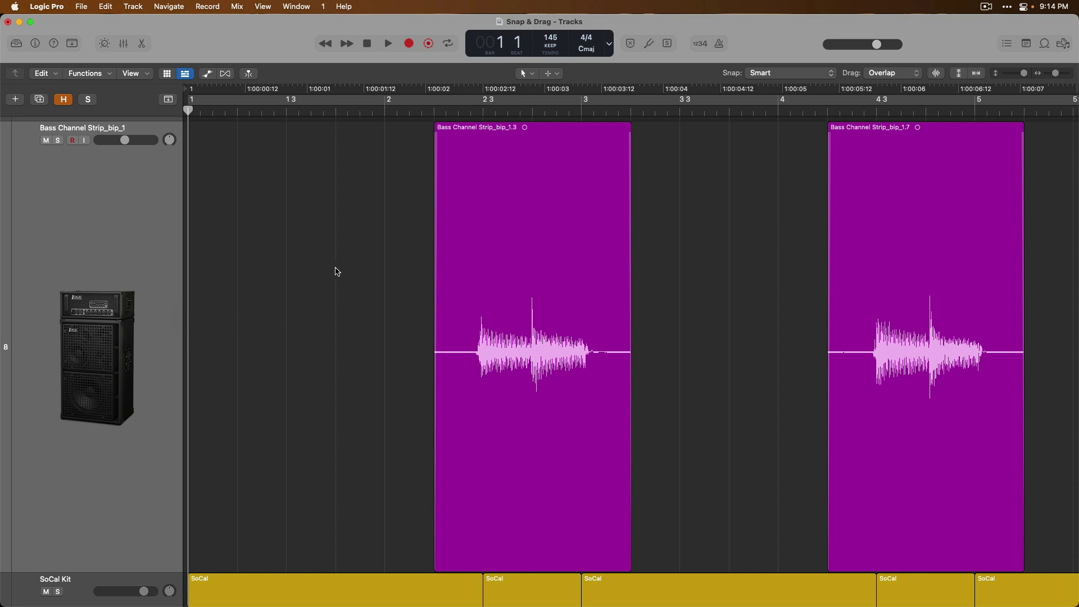
left_click_drag(468, 223, 450, 240)
left_click_drag(470, 296, 457, 302)
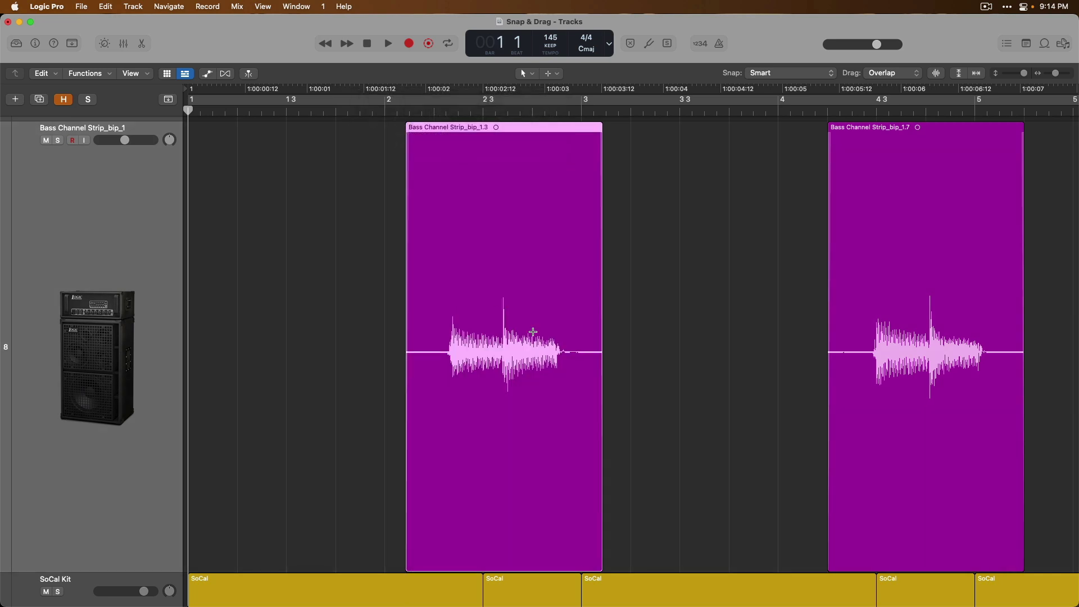
left_click_drag(532, 332, 535, 336)
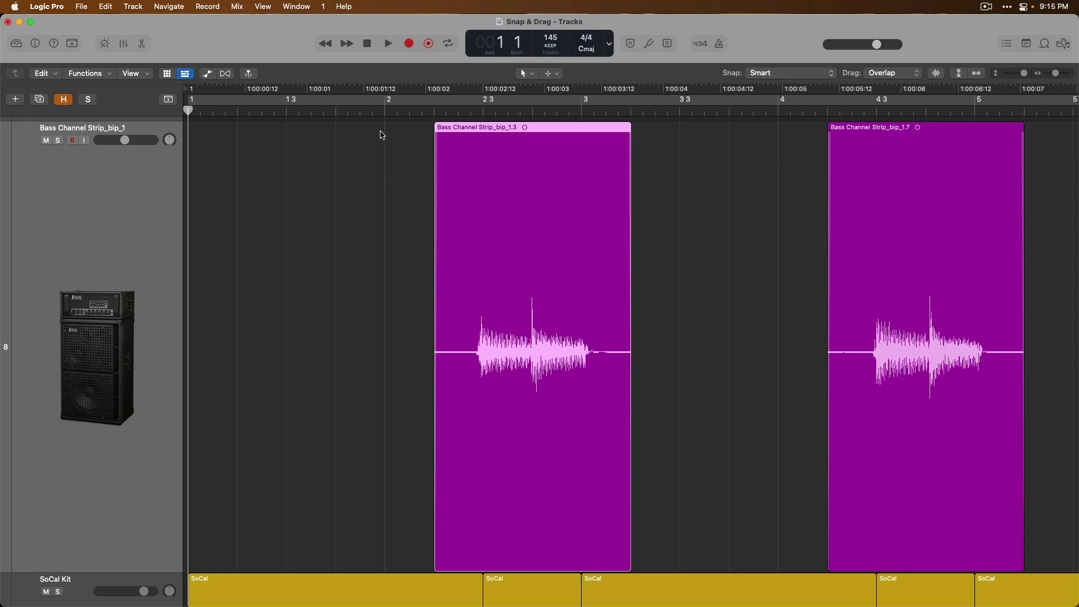
- Set snapping to Off and drag the long bip_1.24 bass region freely to about 14 2 3 153
key("z")
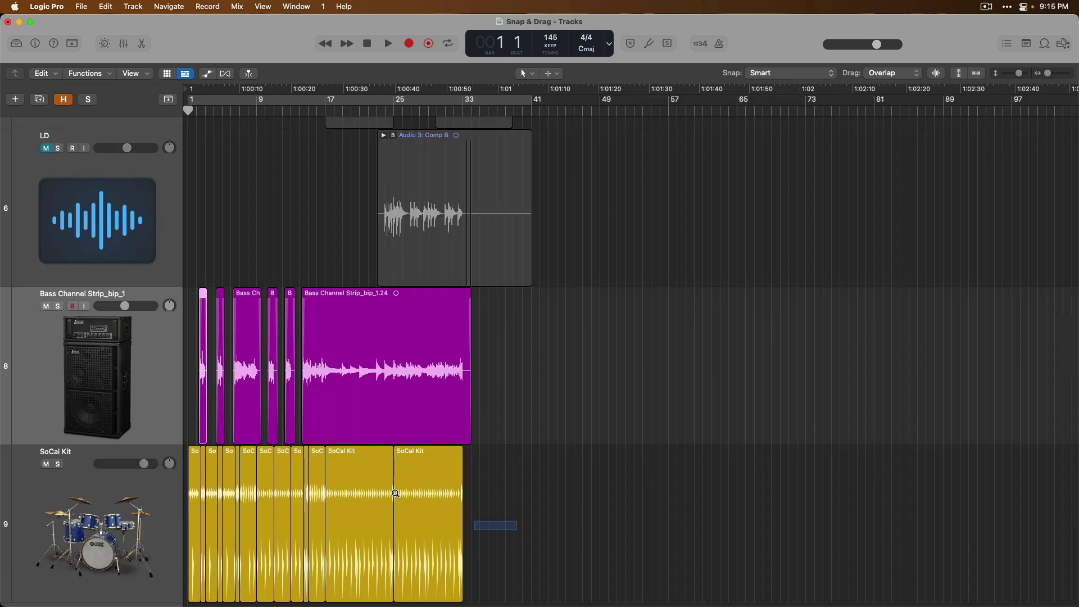
left_click_drag(396, 494, 190, 332)
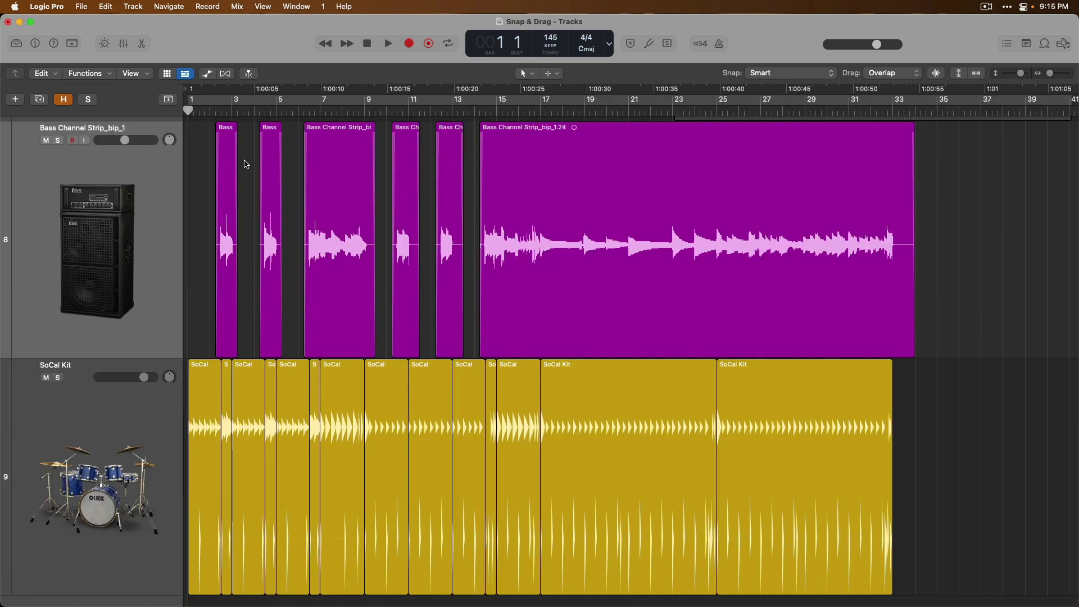
left_click(787, 76)
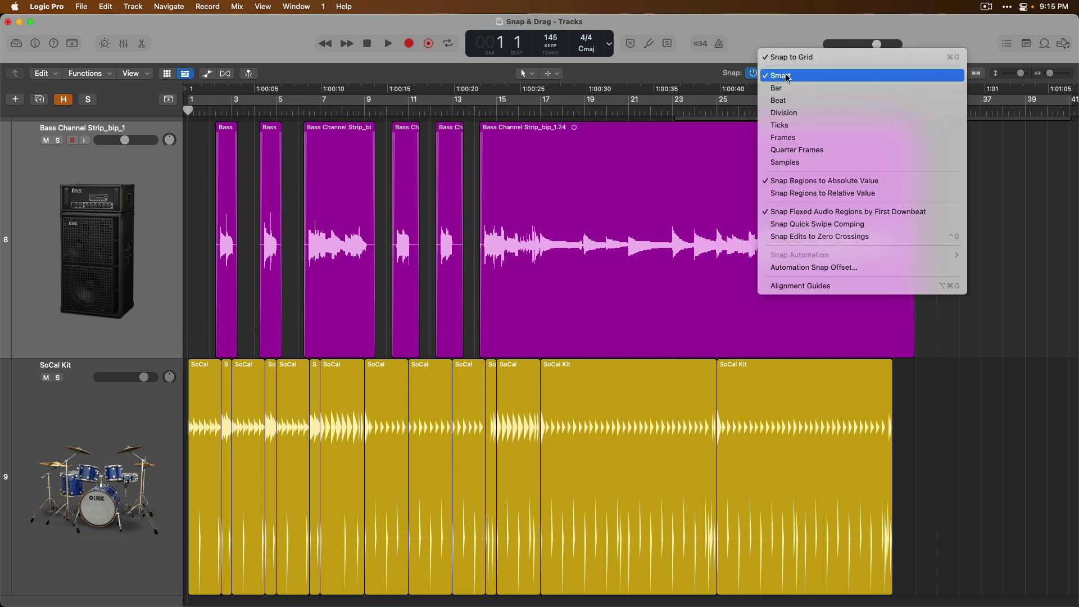
left_click(806, 58)
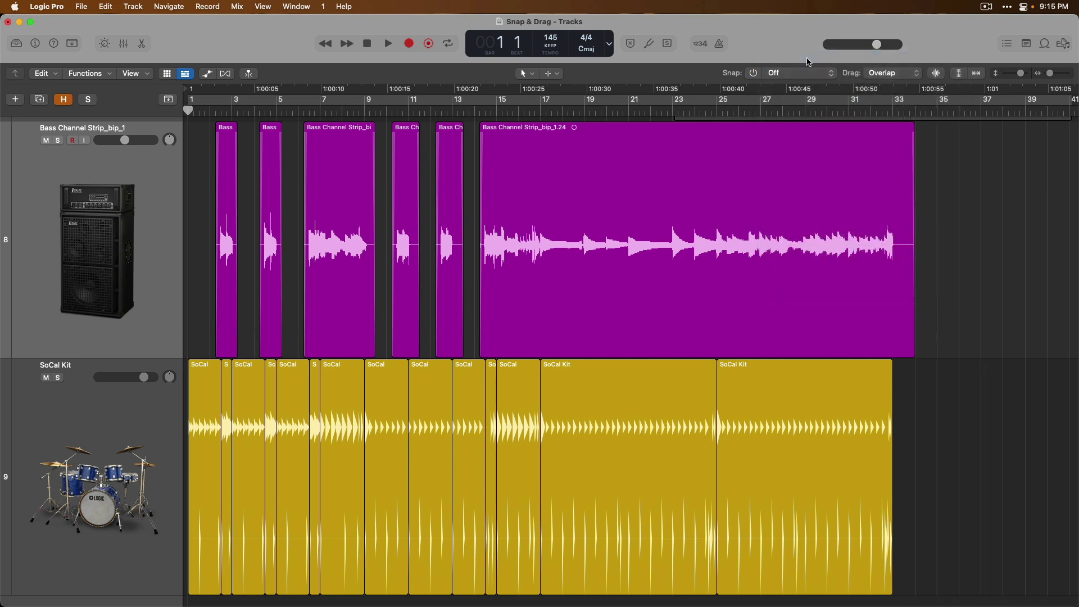
mouse_move(514, 191)
left_mouse_down()
mouse_move(494, 186)
mouse_move(526, 210)
mouse_move(509, 201)
left_mouse_up()
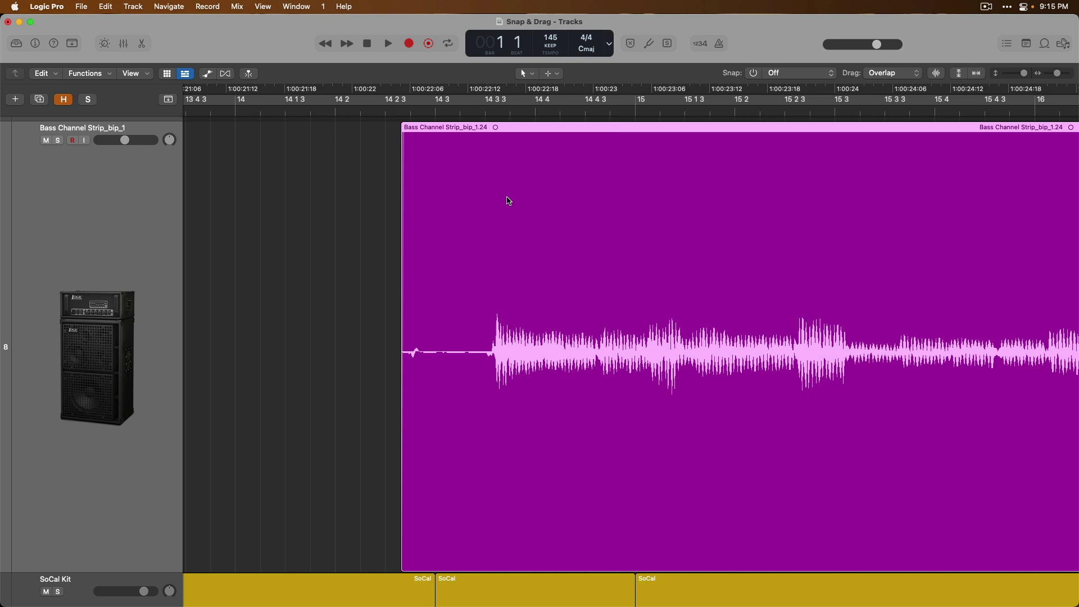
- Re-enable Snap to Grid, set snapping to Bar, and move the long bass region to bar 15
left_click(784, 77)
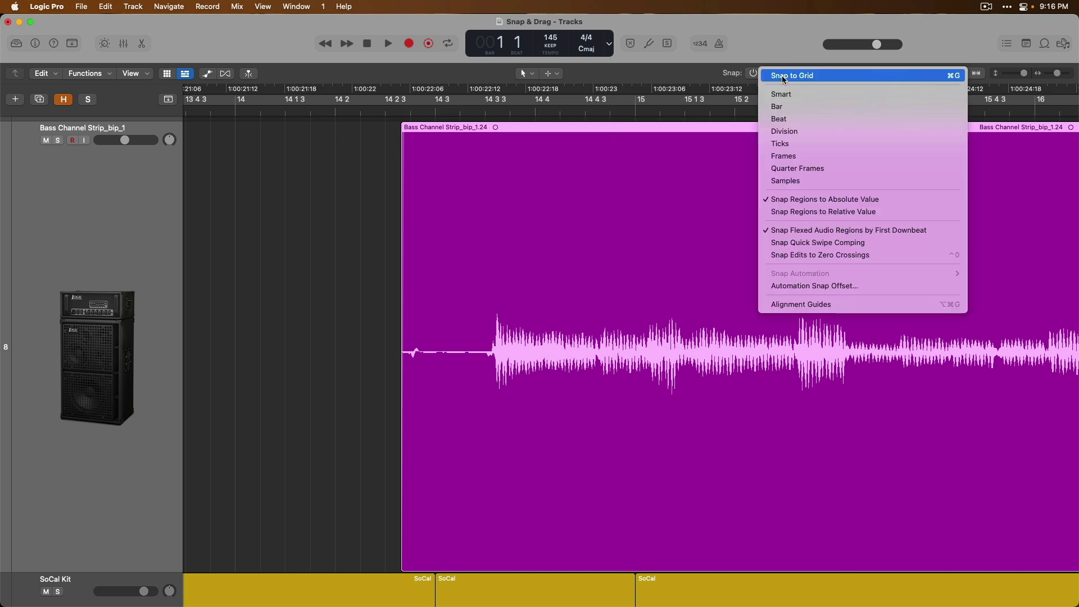
left_click(784, 77)
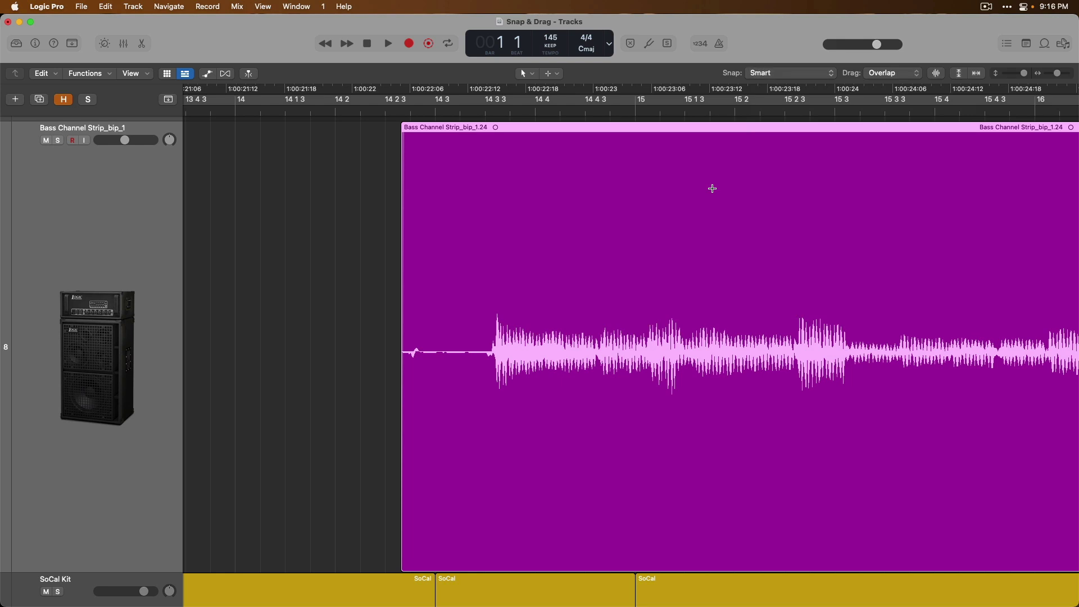
left_click_drag(669, 200, 719, 163)
left_click(776, 73)
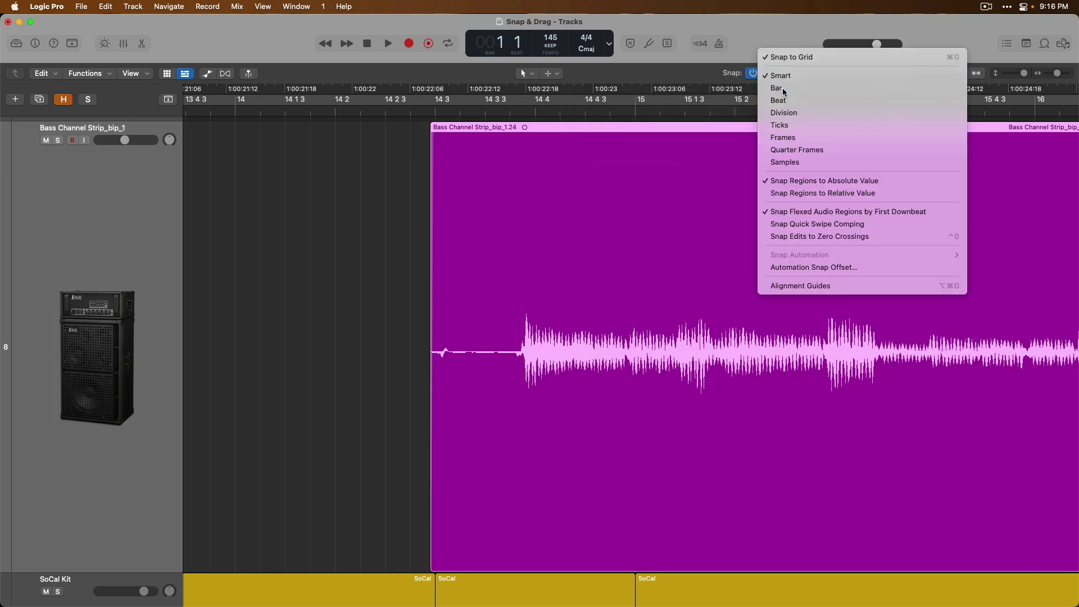
left_click(809, 89)
left_click_drag(482, 245, 518, 243)
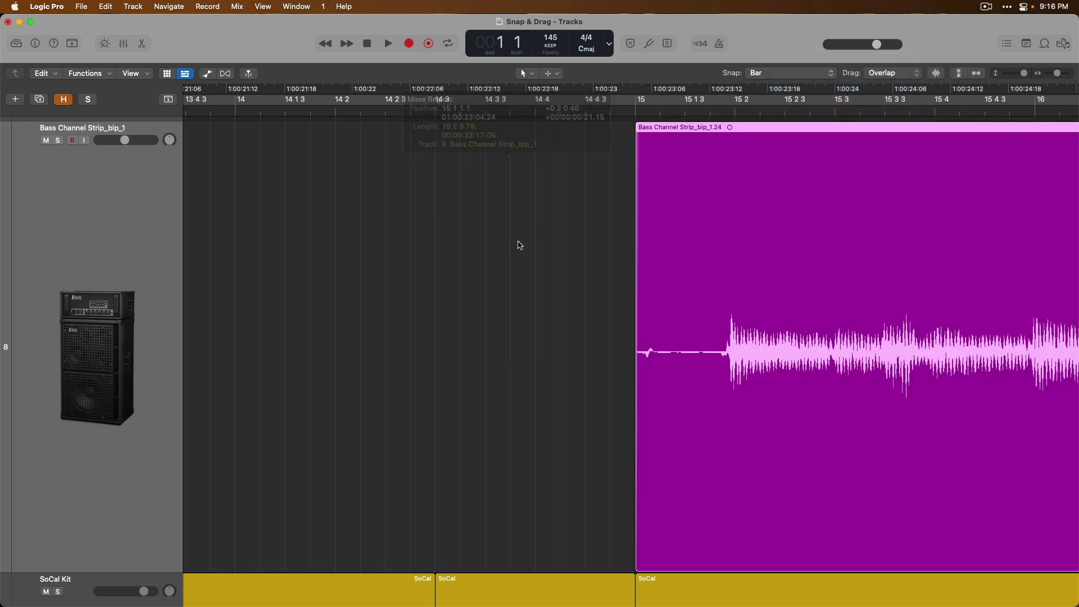
- Nudge the bass region off the grid with snapping suspended, undo it, then shift it freely near bar 15
key("n")
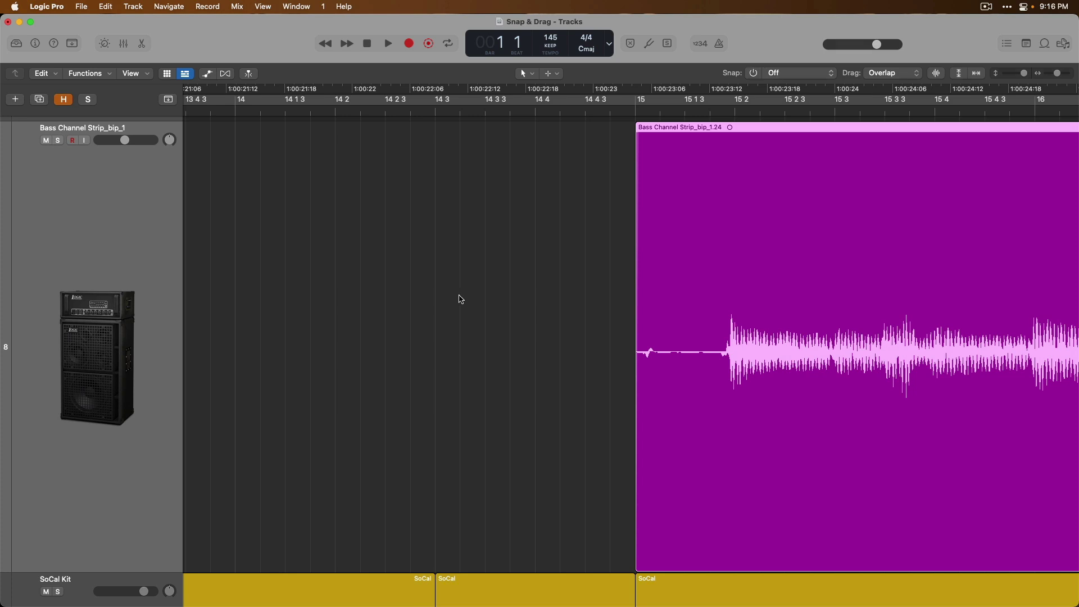
left_click_drag(678, 207, 665, 208)
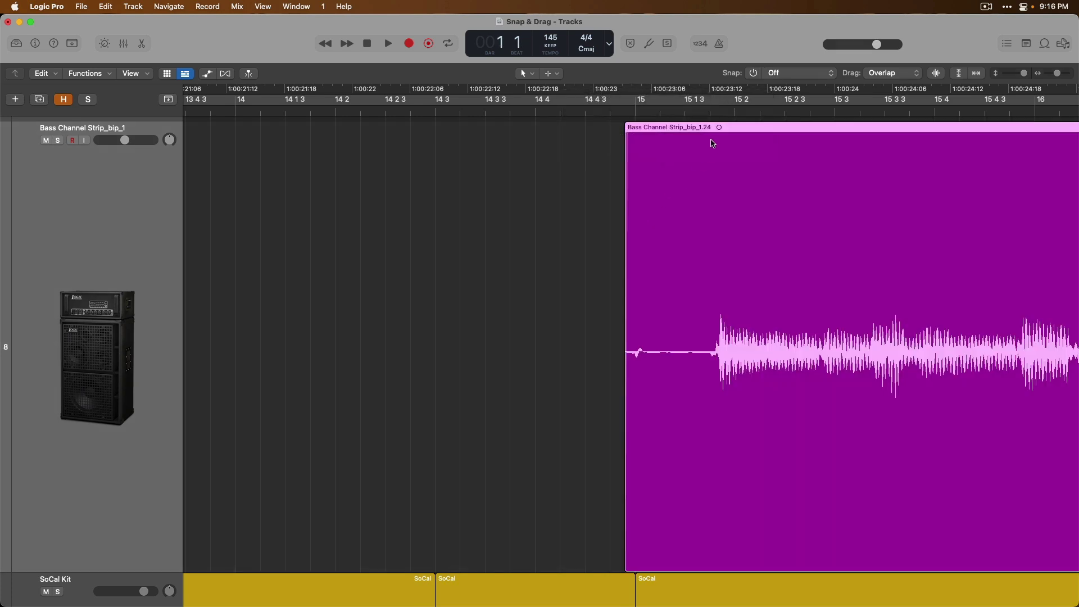
key("super+z")
left_click(753, 73)
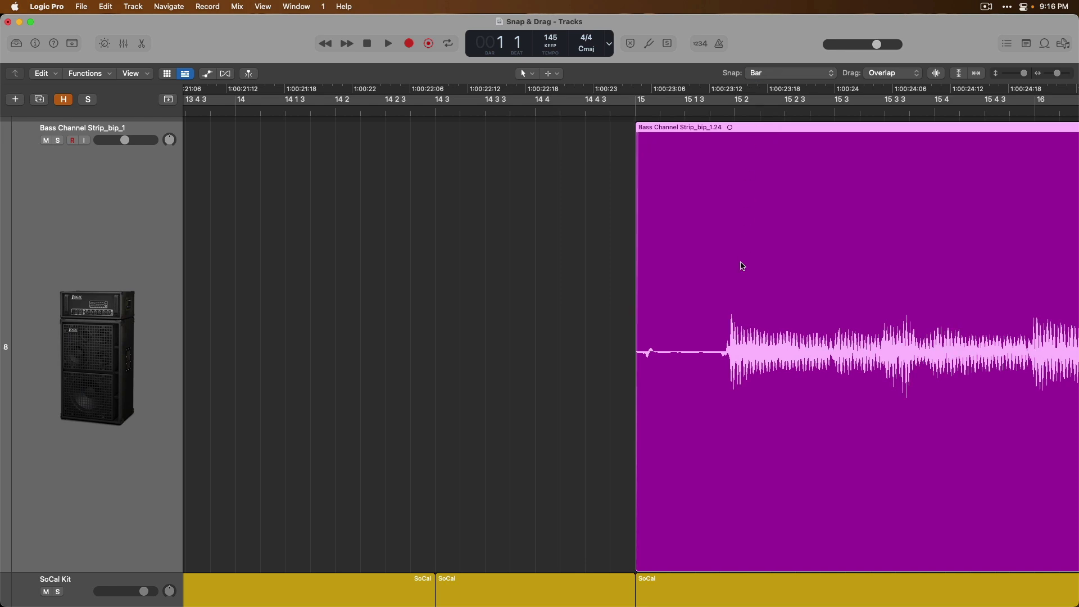
left_click_drag(742, 266, 742, 266)
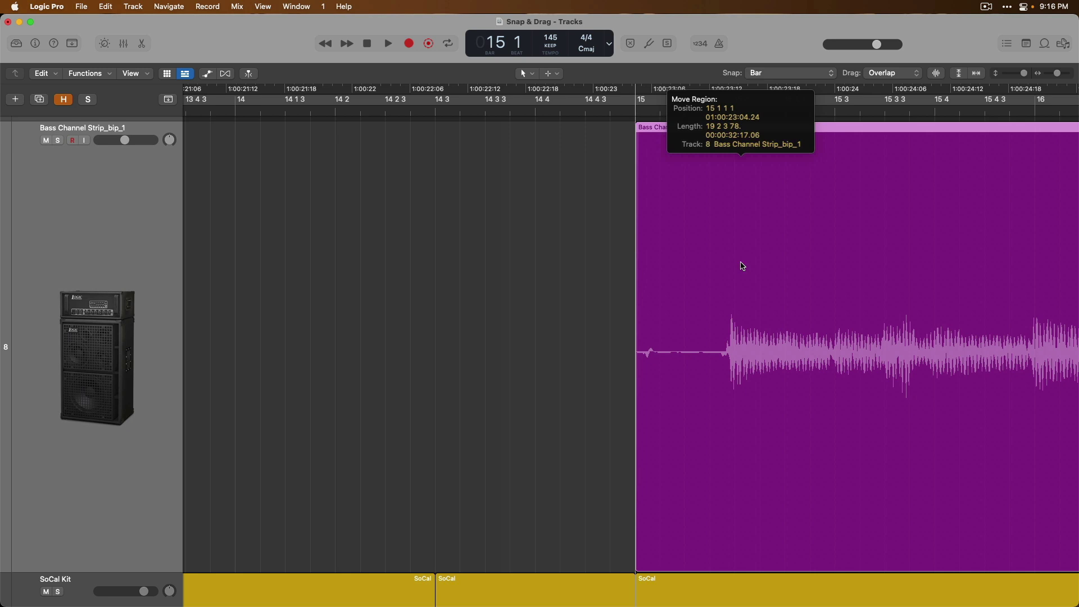
left_click_drag(743, 266, 761, 311)
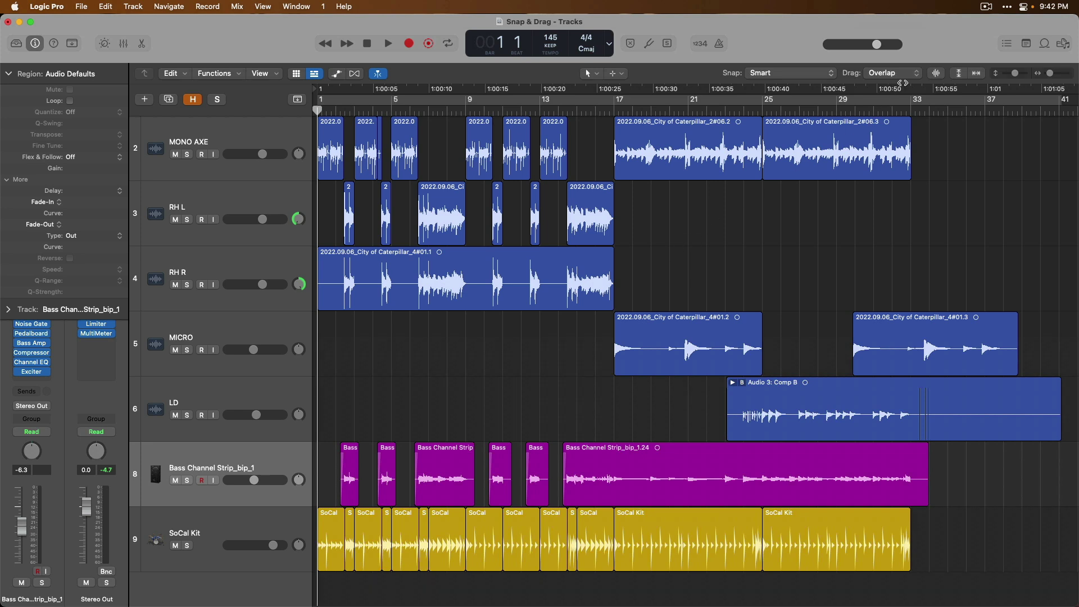
- Review the drag modes (Overlap, No Overlap, X-Fade, Shuffle R, Shuffle L), keep Overlap, and solo RH R
left_click(905, 74)
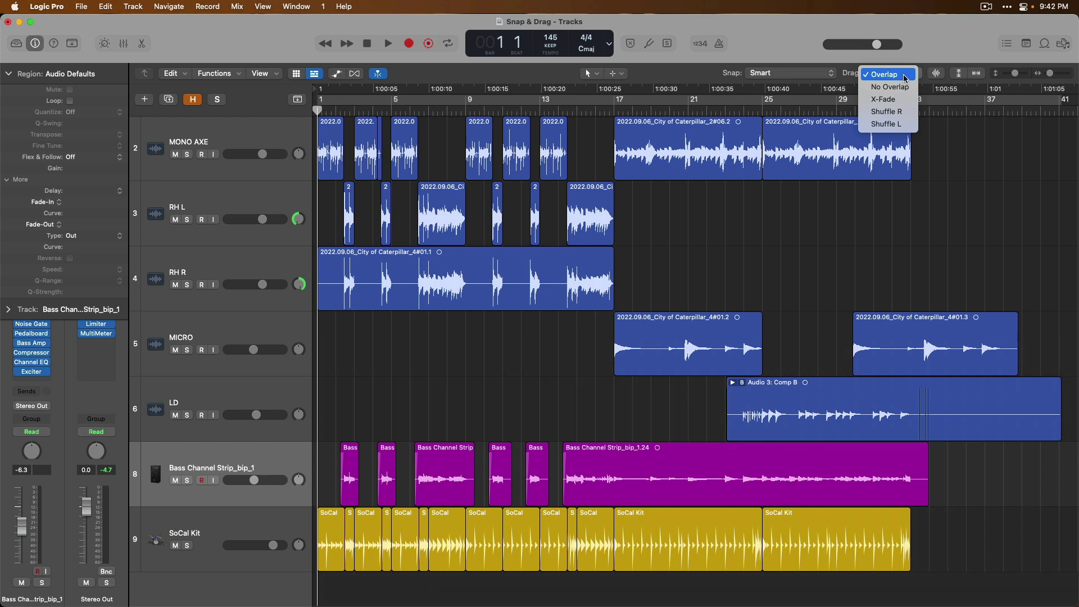
left_click(904, 76)
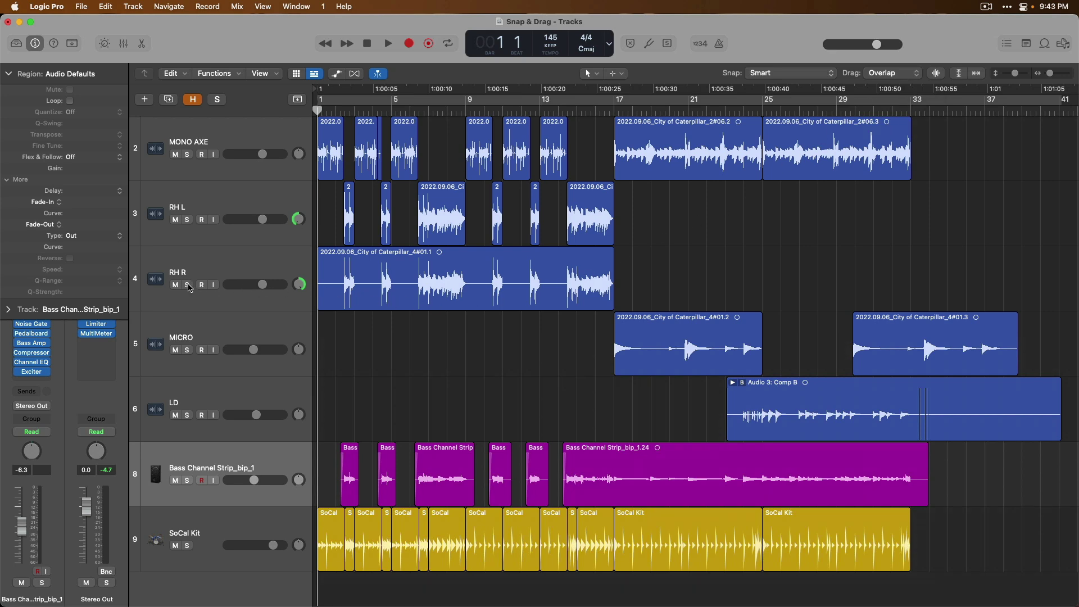
left_click(187, 285)
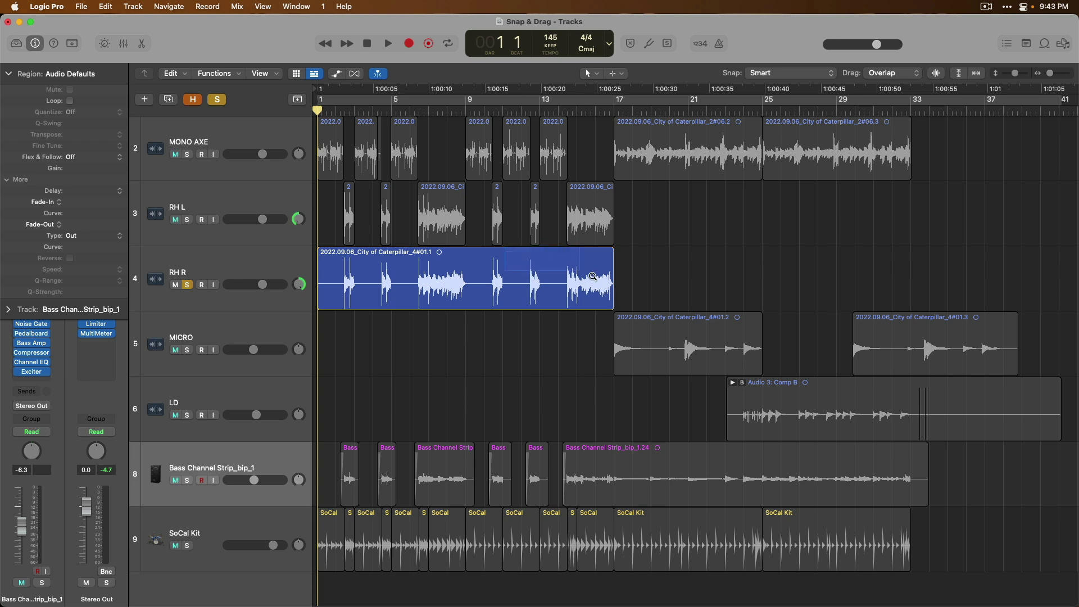
- Zoom to the RH R region, mute MICRO, and play it from bar 12 beat 2 to bar 17
key("z")
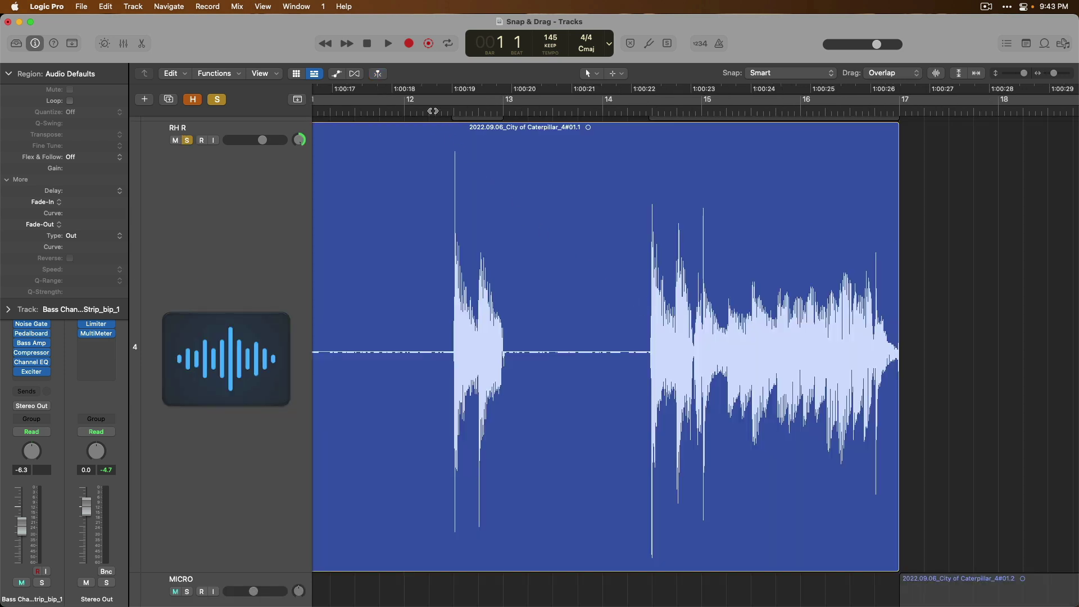
left_click(436, 112)
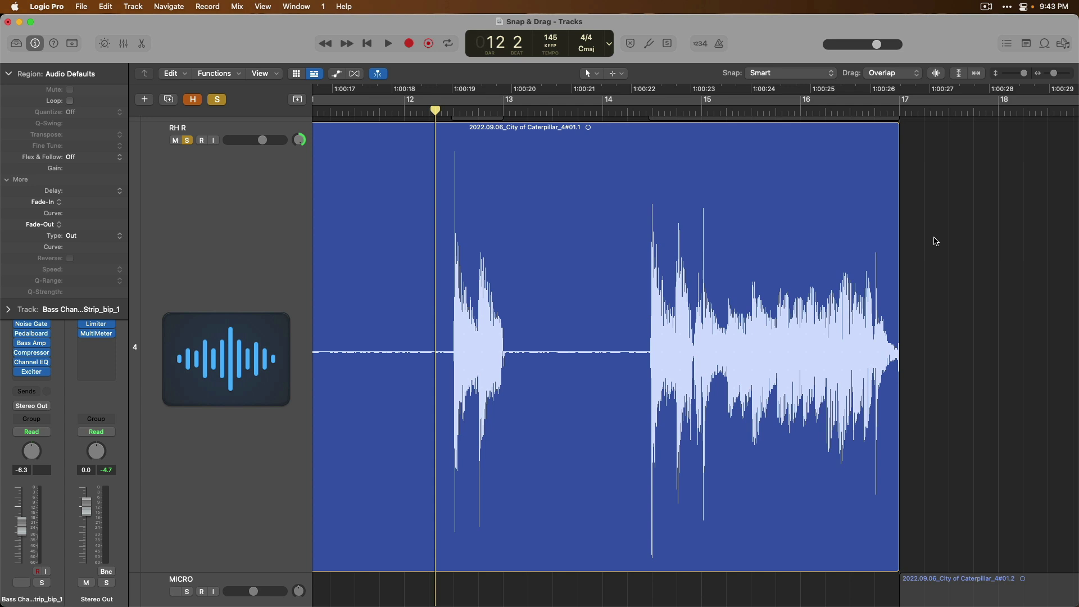
key("ctrl+m")
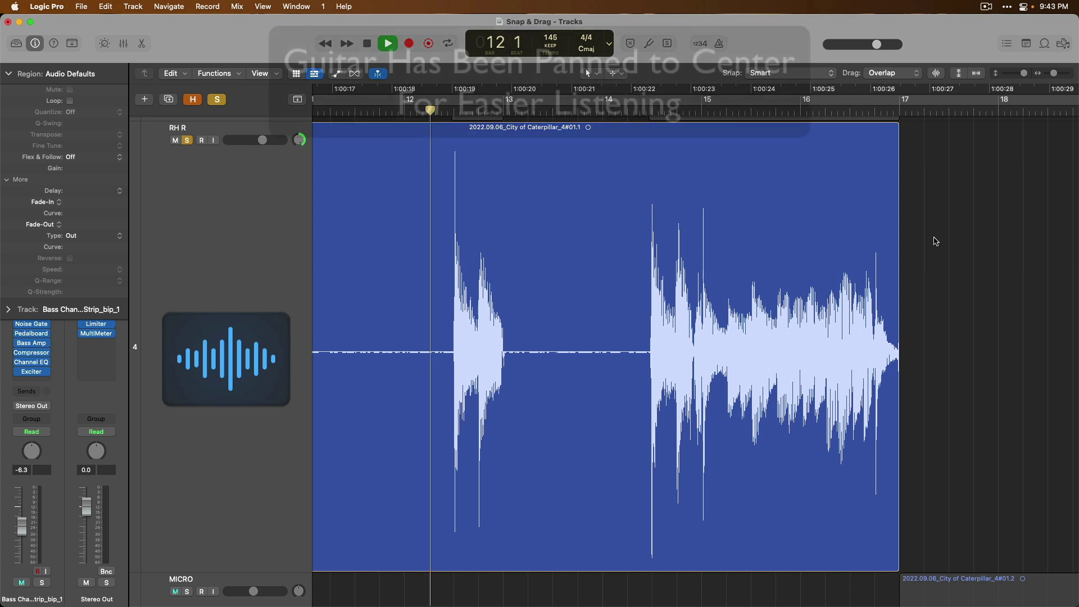
key("space")
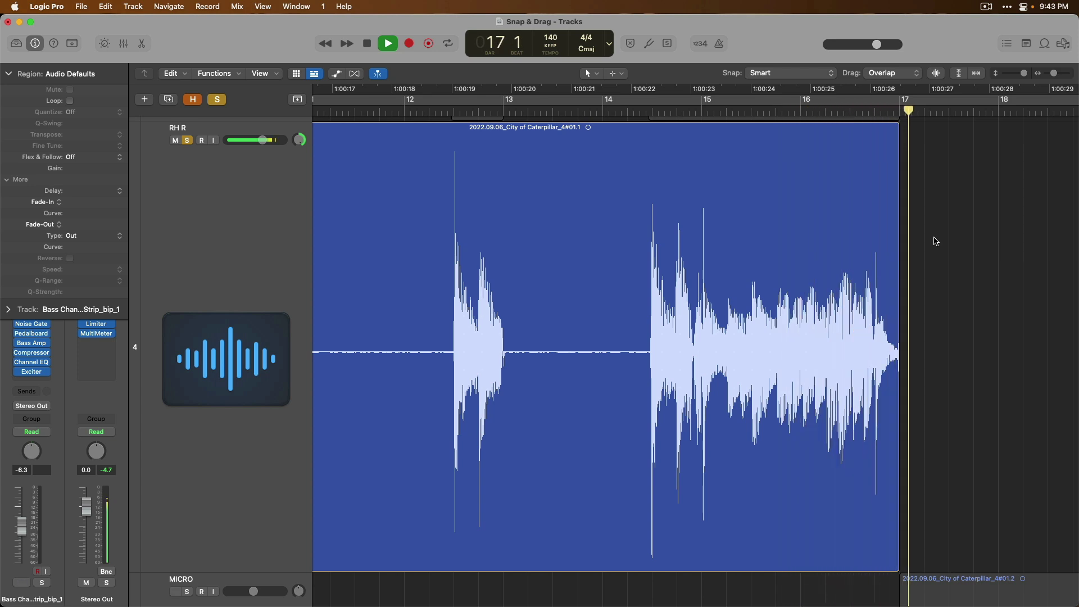
key("space")
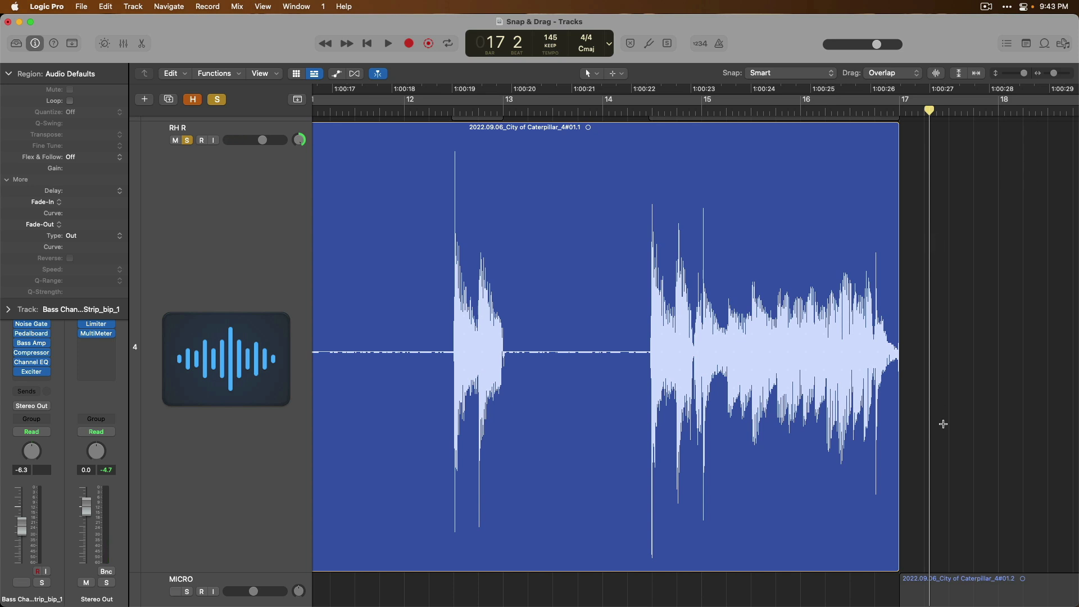
- Split off the later RH R section as #01.53 and drag it to start at bar 12 beat 4
left_click_drag(942, 444, 628, 400)
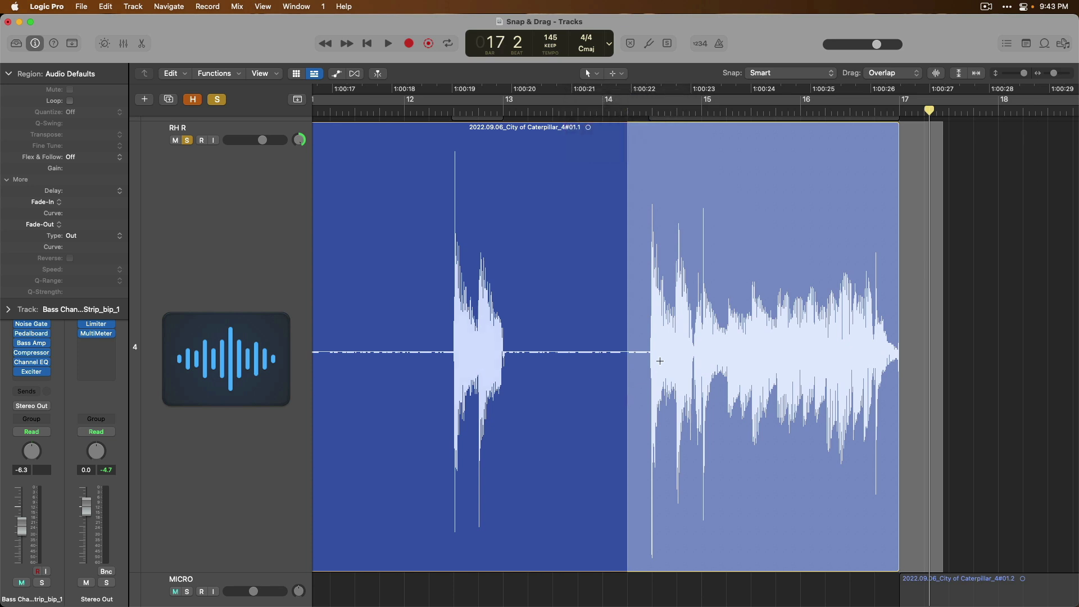
left_click(757, 178)
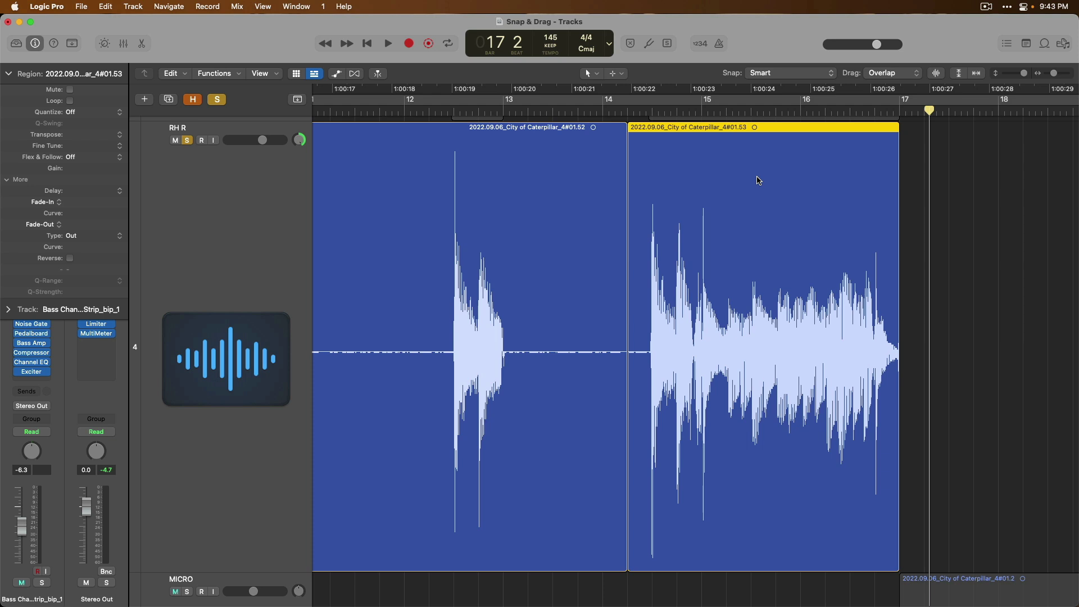
left_click_drag(757, 180, 611, 201)
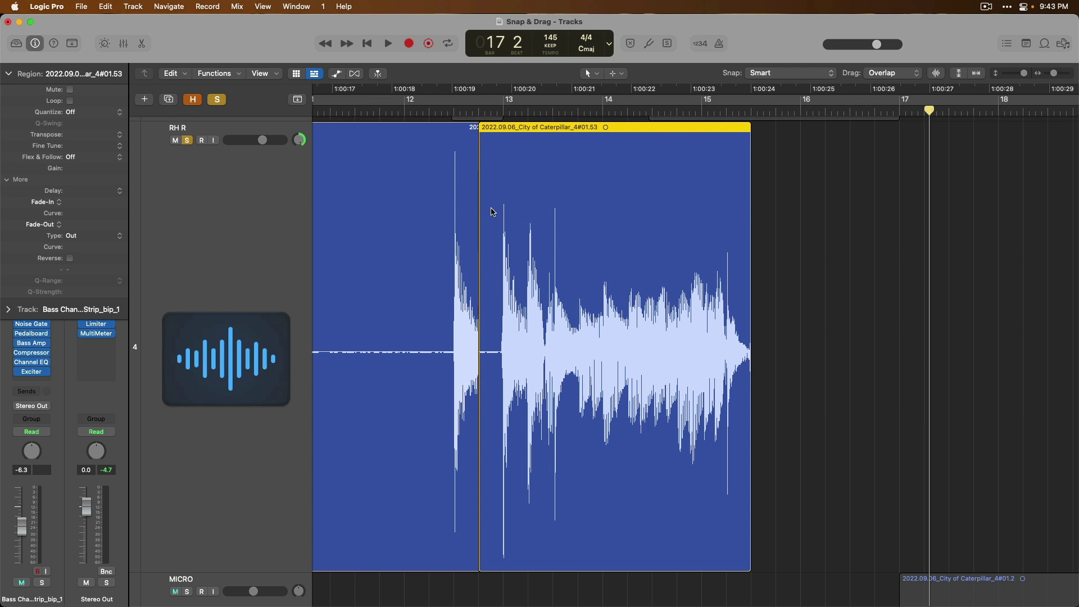
- Play the overlapping #01.53 edit from bar 12 to hear it
left_click(416, 113)
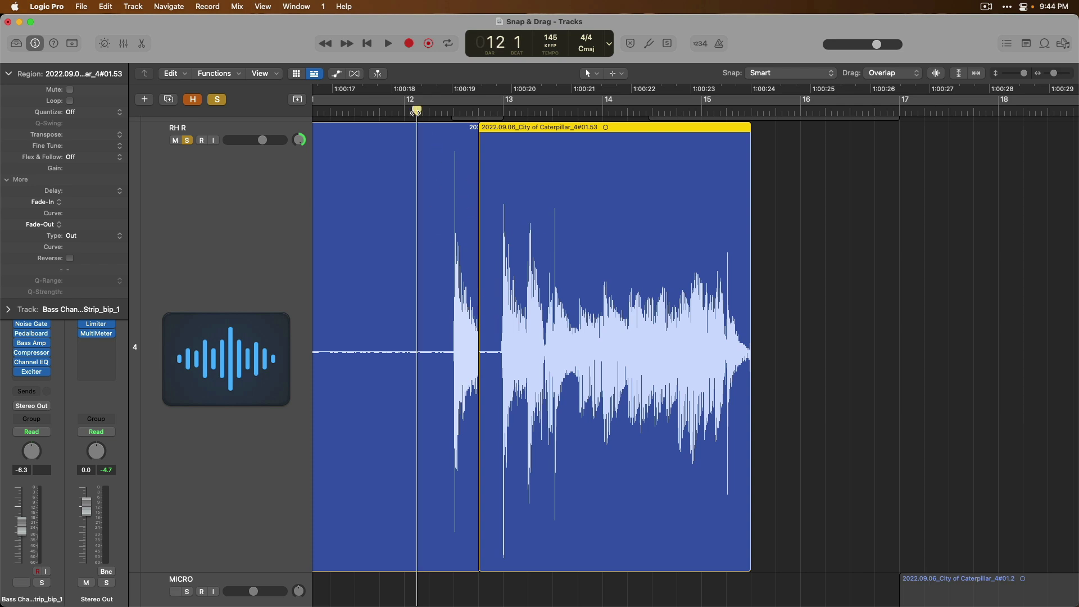
key("space")
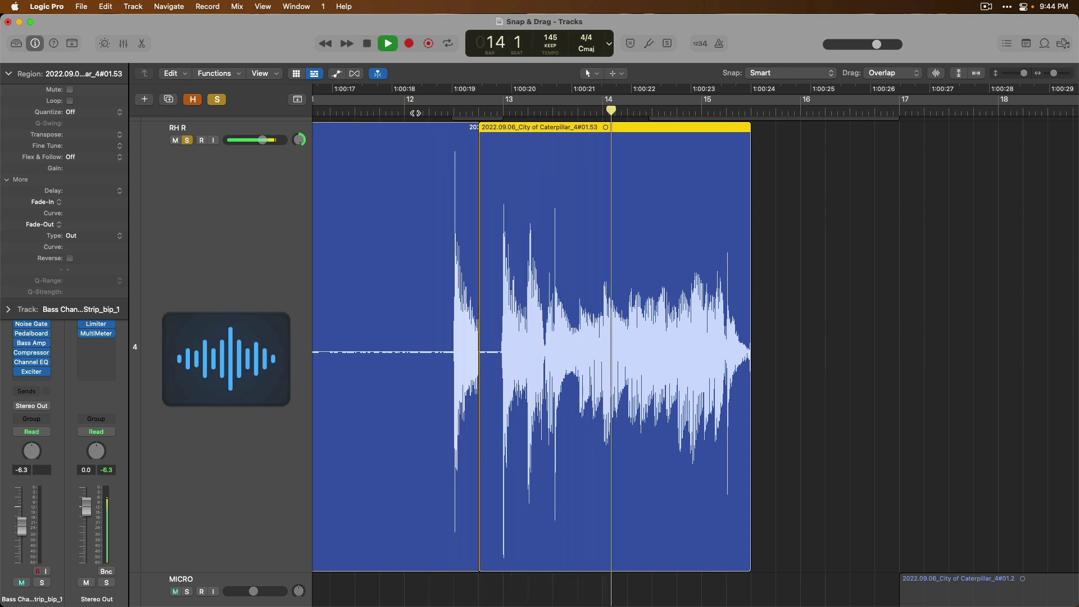
key("space")
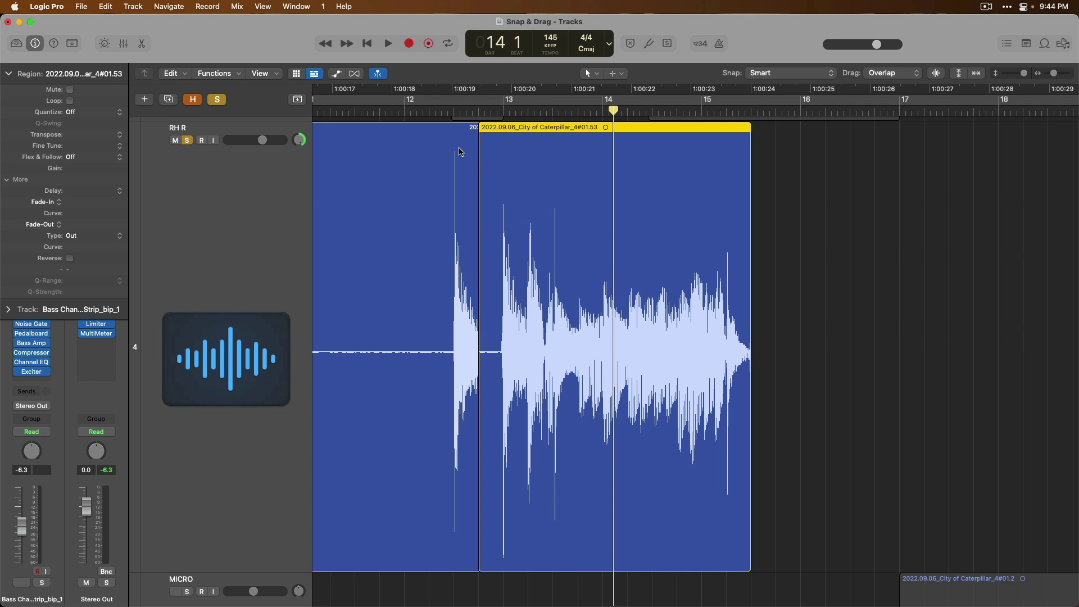
- Undo and redo the #01.53 move, then audition it again from bar 12 beat 2
key("super+z")
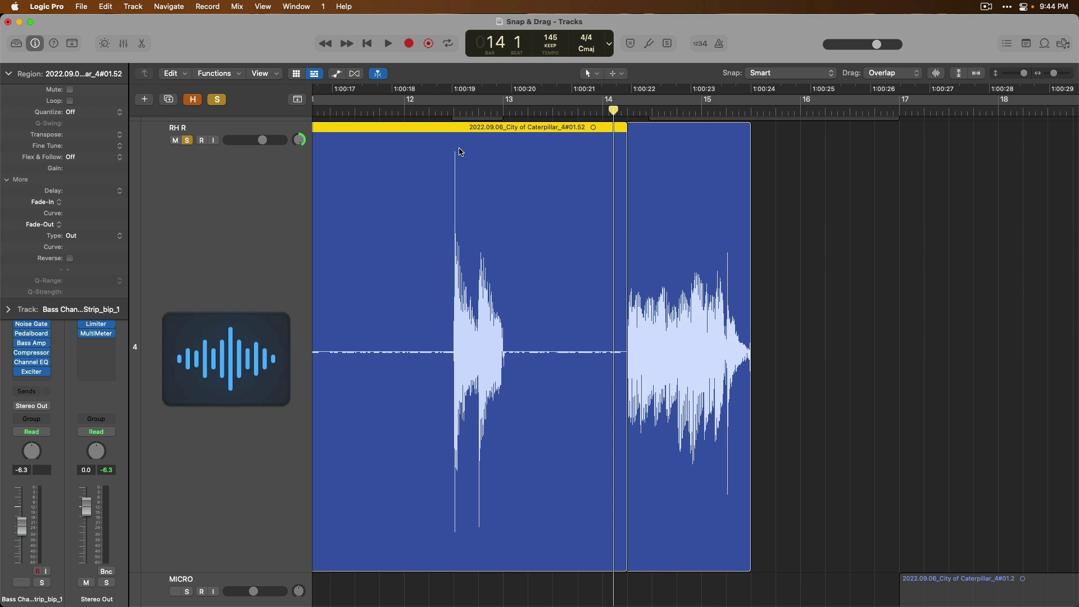
key("super+shift+z")
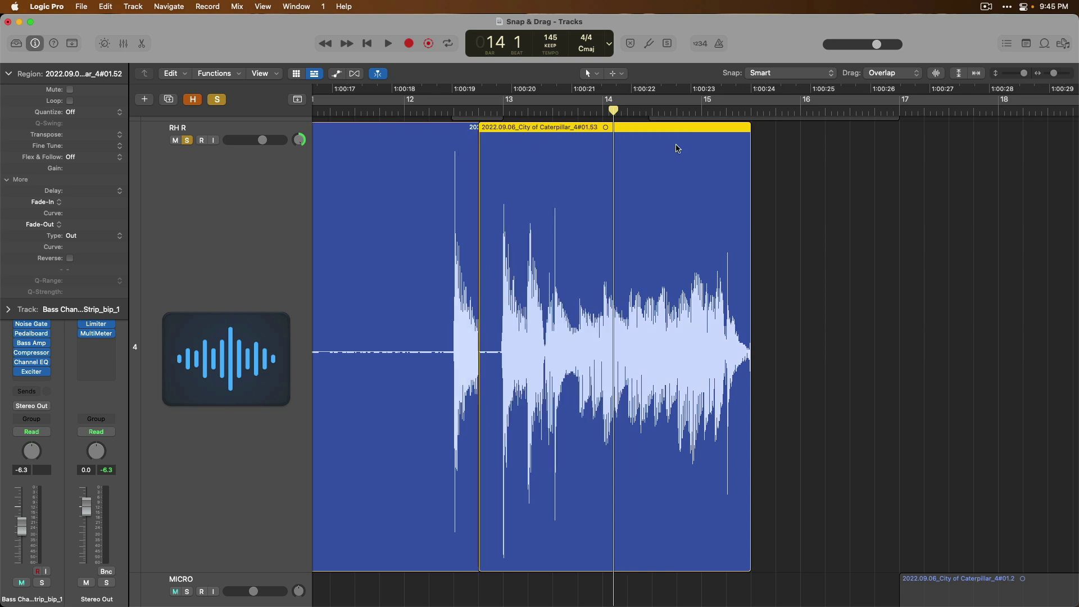
left_click(429, 110)
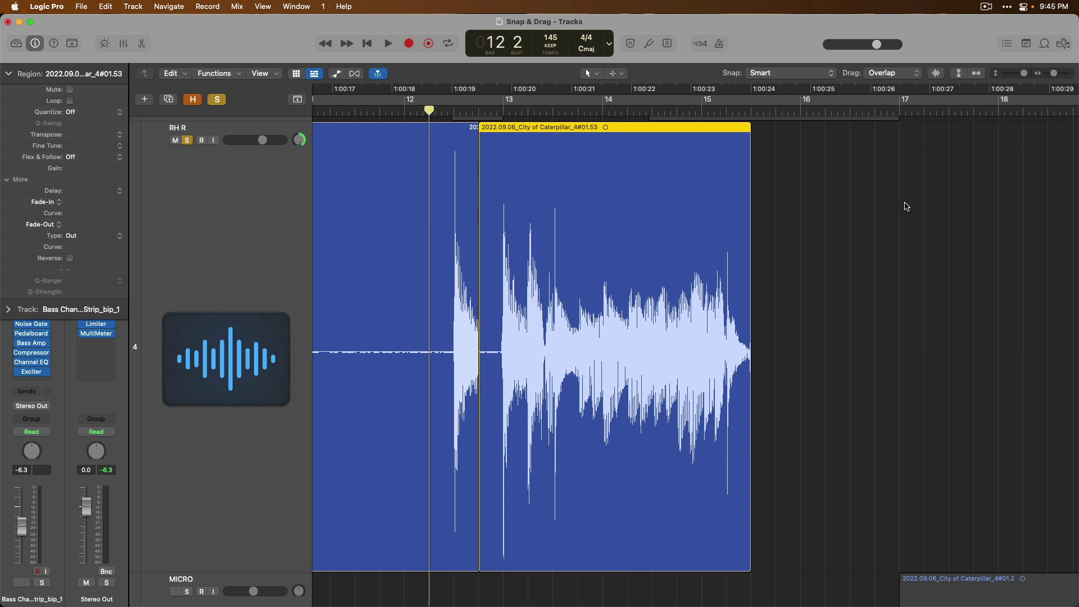
key("space")
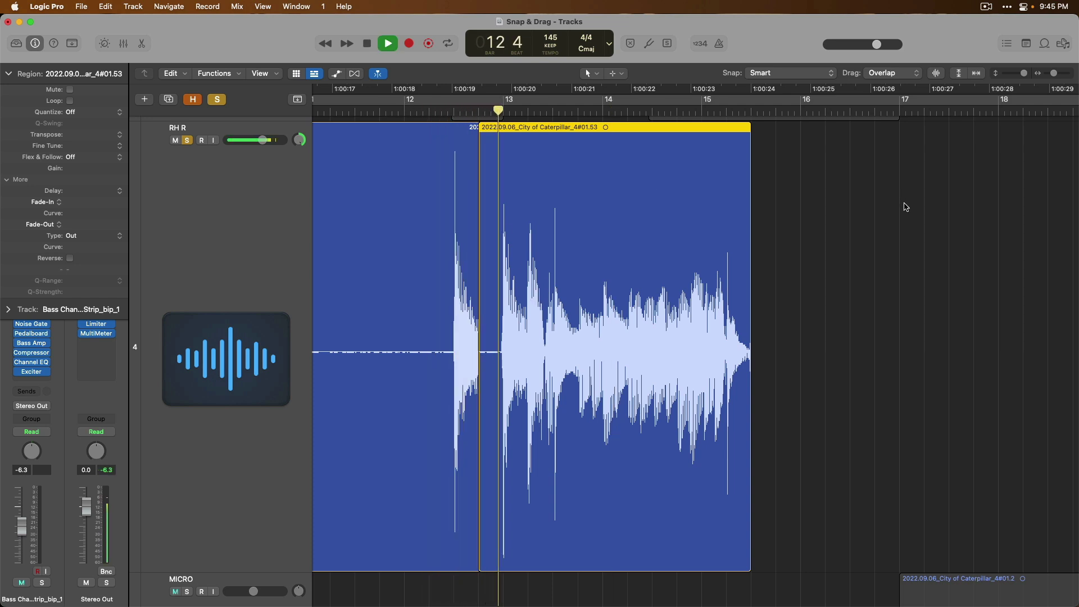
key("space")
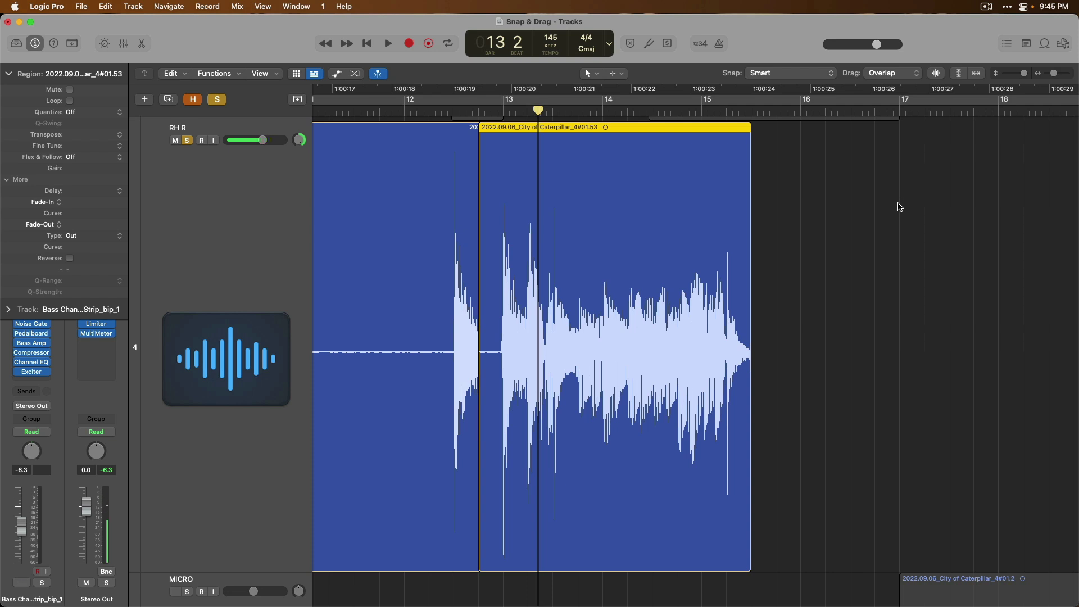
- Undo the #01.53 move, split a bars 12–13 slice, move it later, and play the overlap
key("super+z")
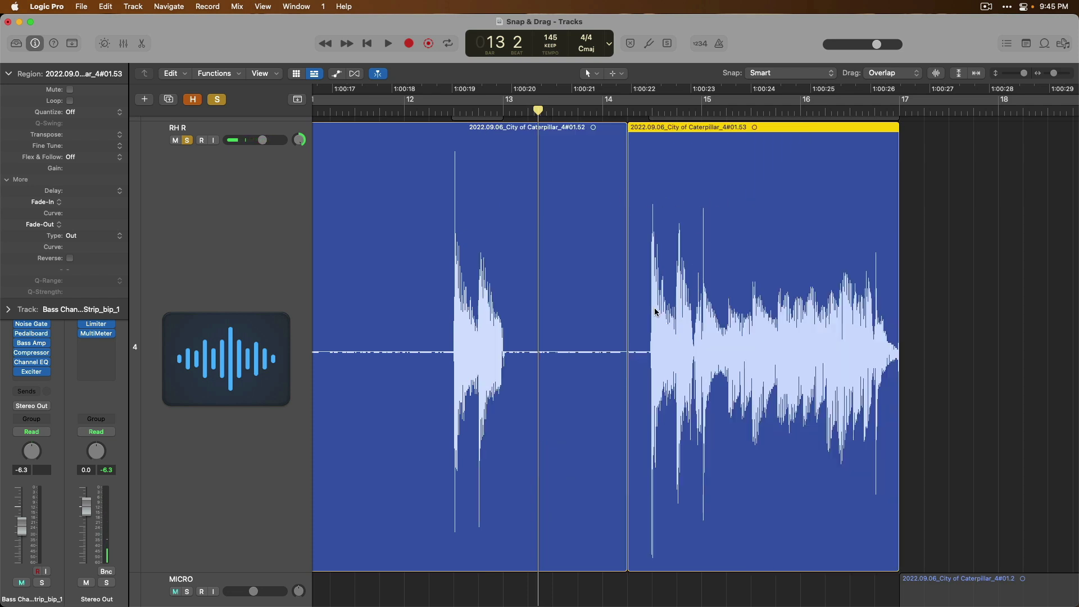
left_click_drag(428, 457, 528, 446)
left_click(489, 209)
left_click_drag(513, 210, 638, 207)
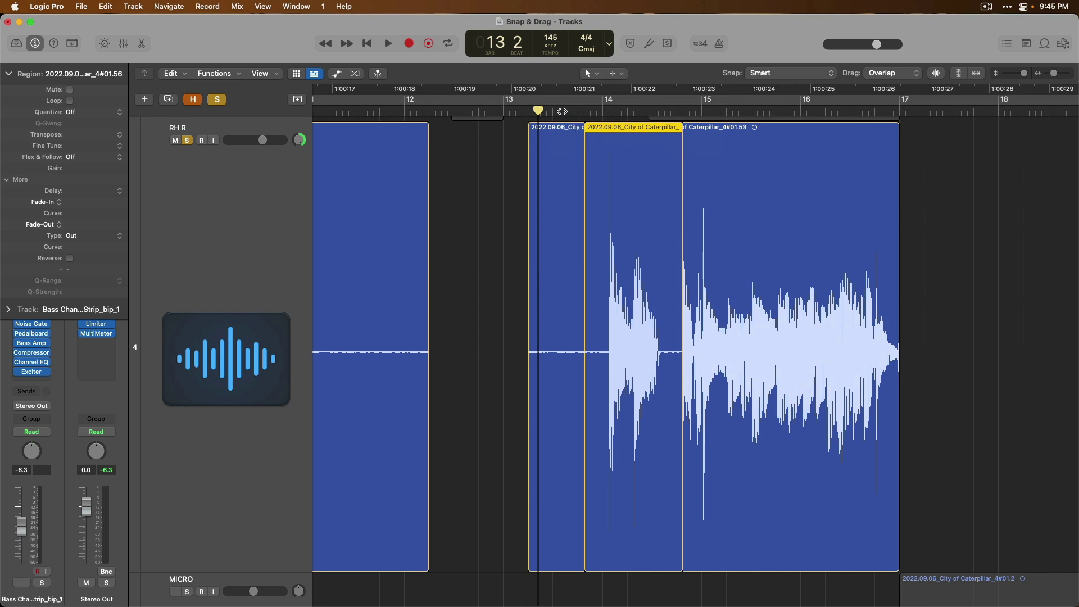
left_click(562, 111)
key("space")
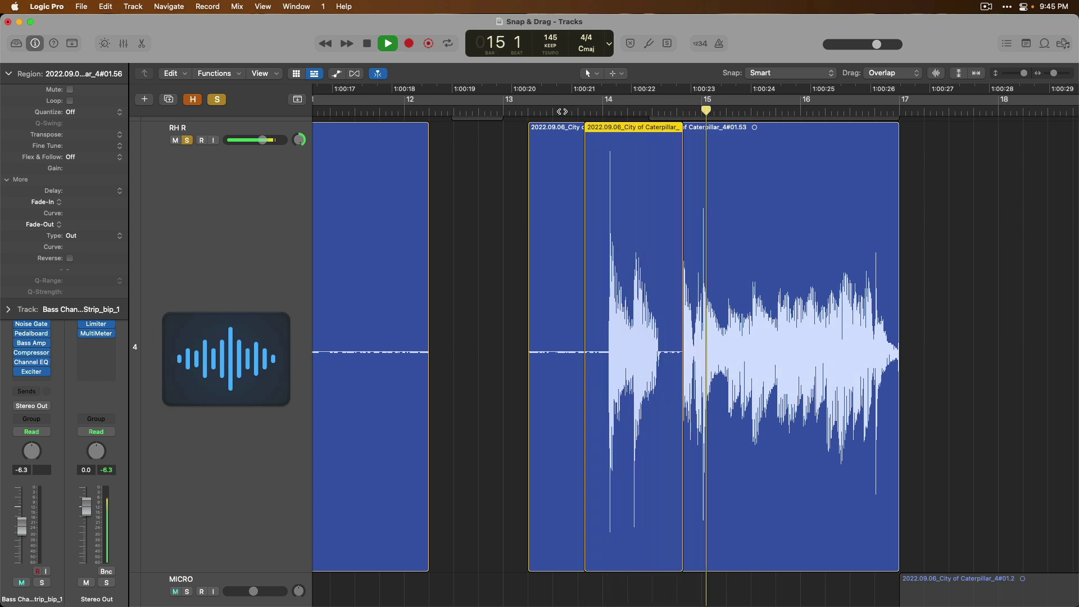
key("space")
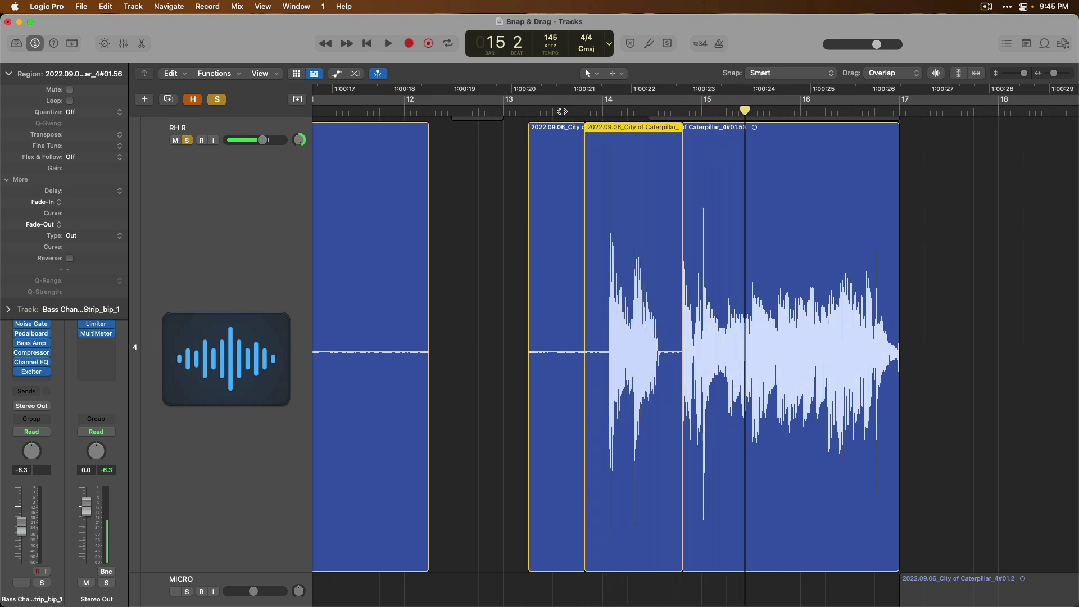
- Undo the slice move, unmute MICRO, and play back from about bar 13 beat 3
key("super+z")
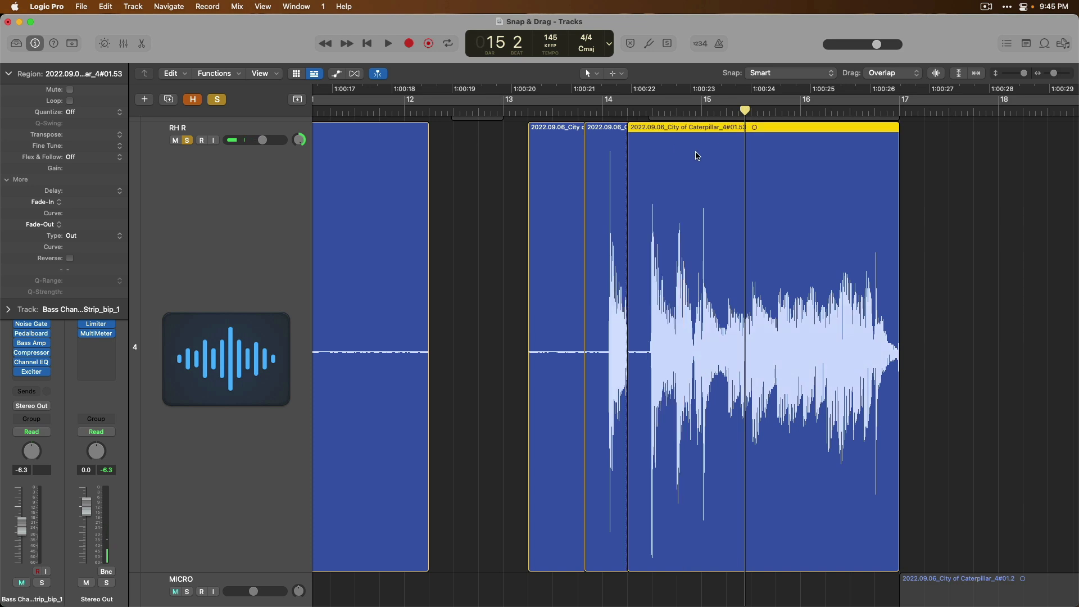
key("ctrl+m")
key("ctrl+m")
key("ctrl+m")
key("ctrl+m")
left_click(572, 108)
key("space")
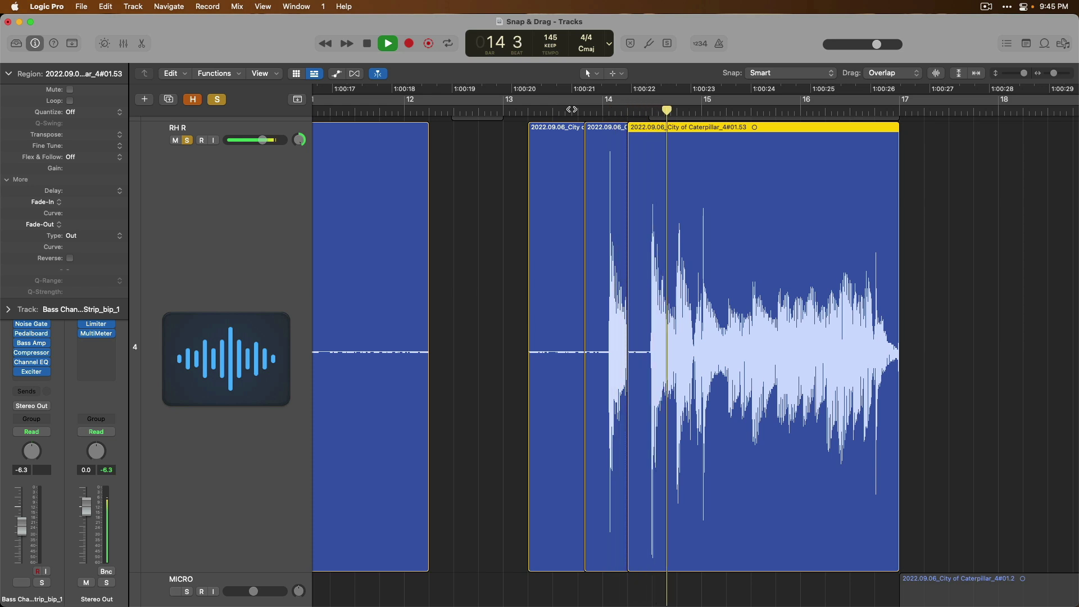
key("space")
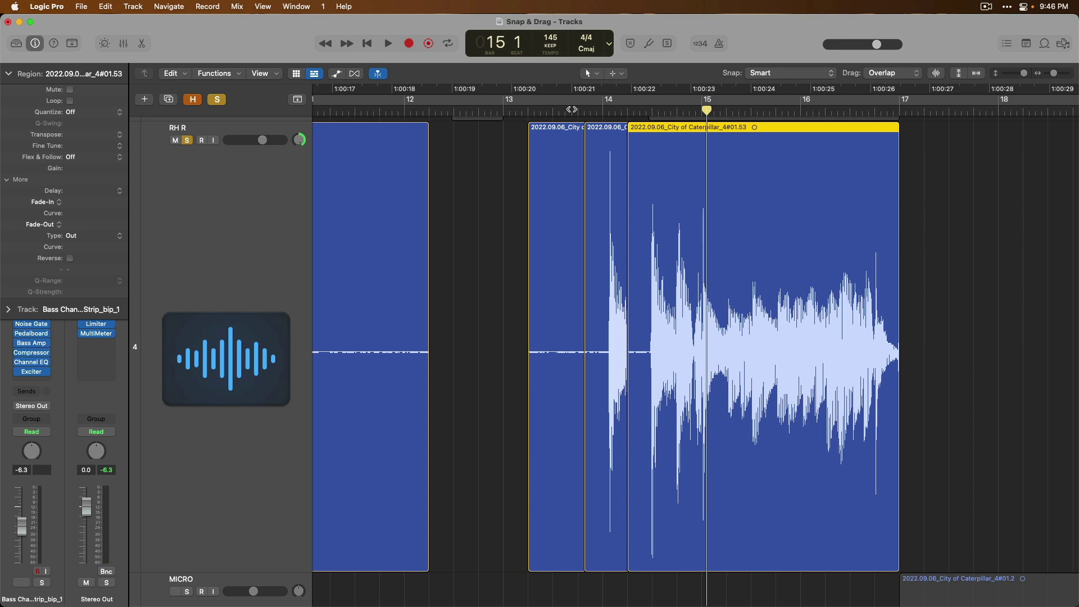
- Split off a guitar slice, move it to bar 14, and play the result
key("super+z")
key("super+z")
key("super+z")
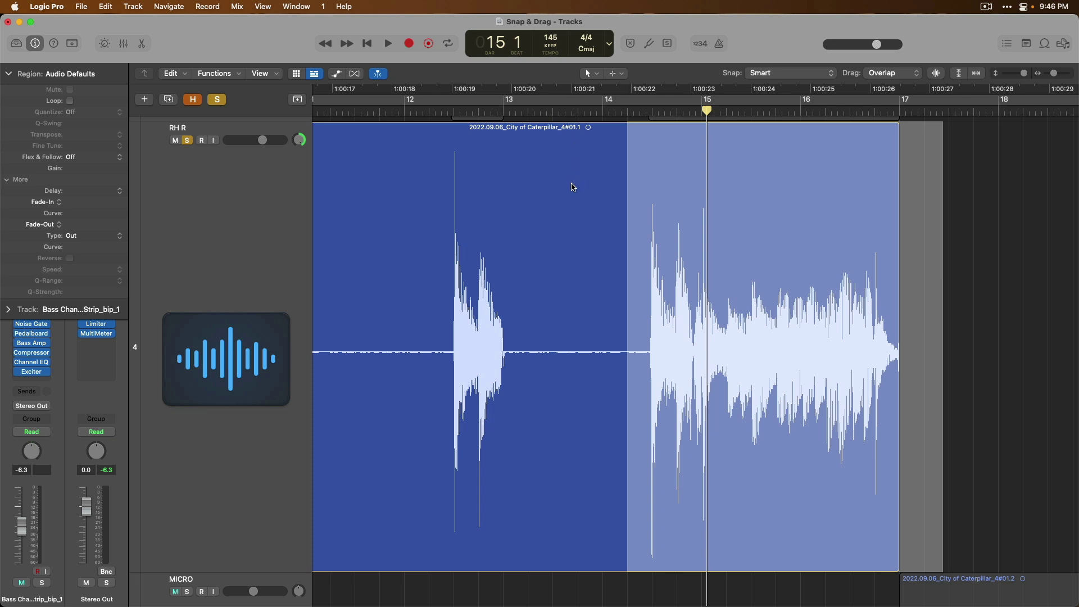
left_click(573, 187)
left_click_drag(440, 407, 655, 191)
left_click(585, 109)
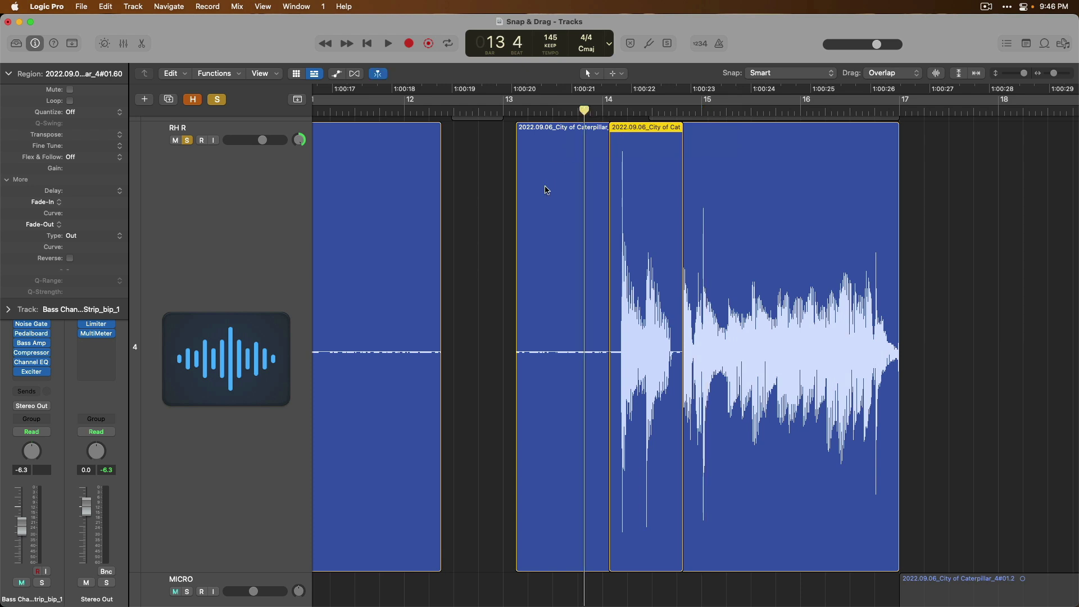
key("space")
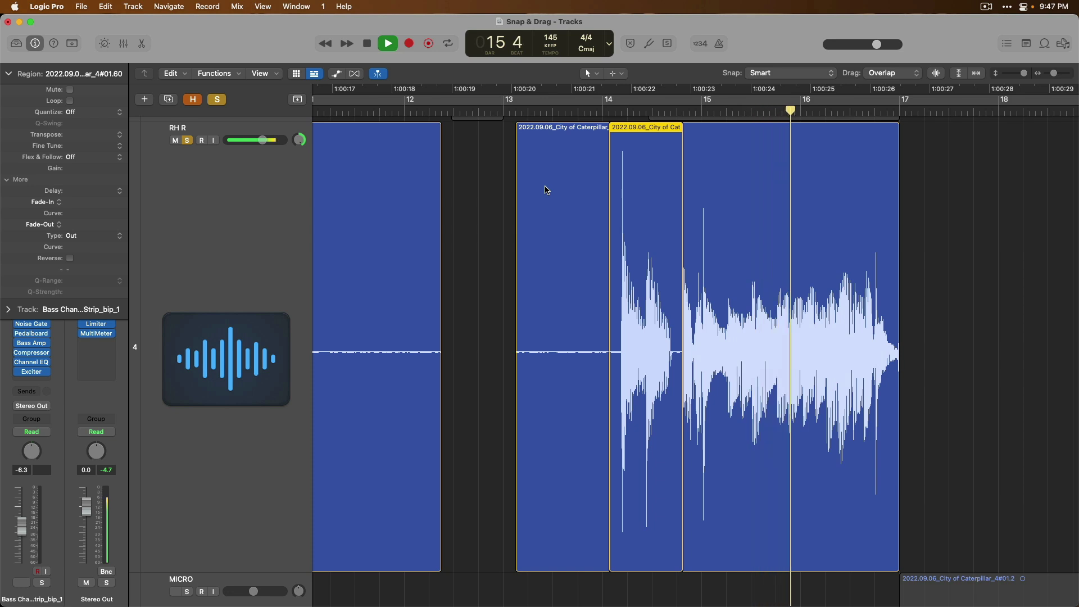
key("space")
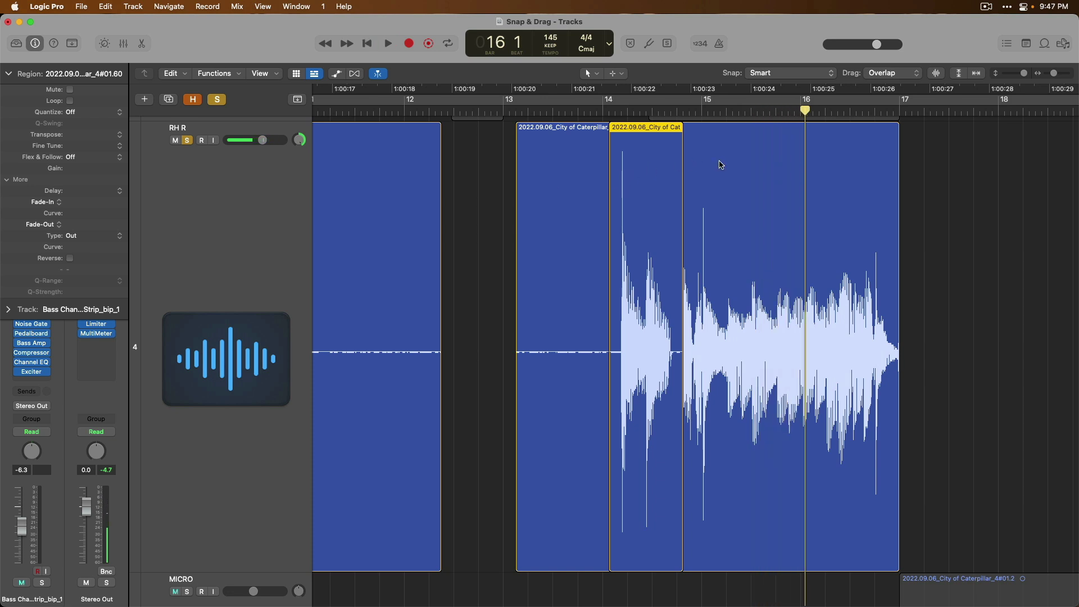
- Join the regions from bar 13 onward, then undo back to one continuous #01.1 region
key("super+j")
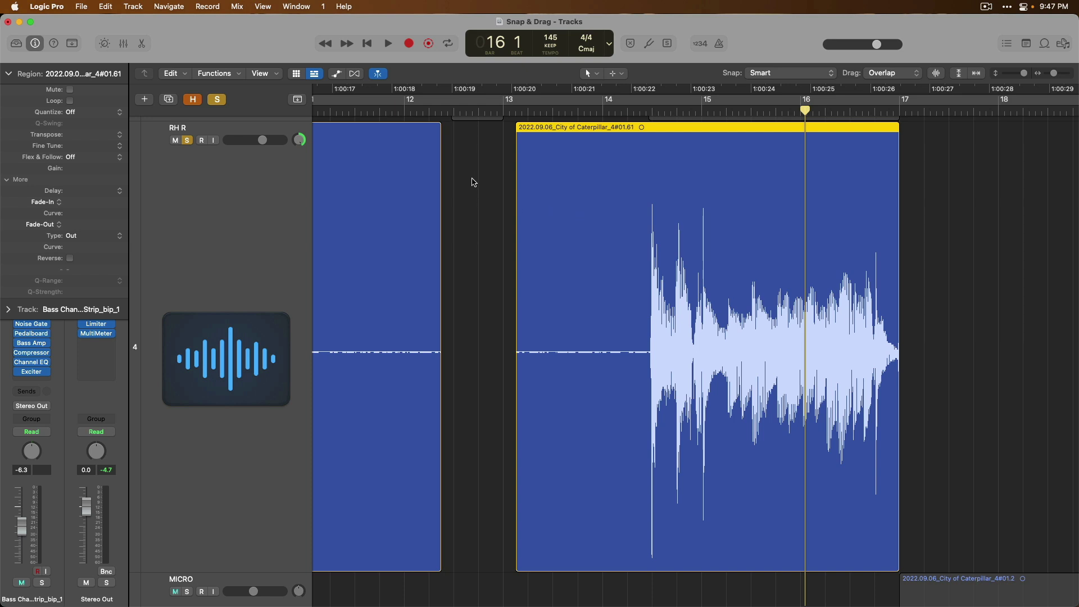
key("super+z")
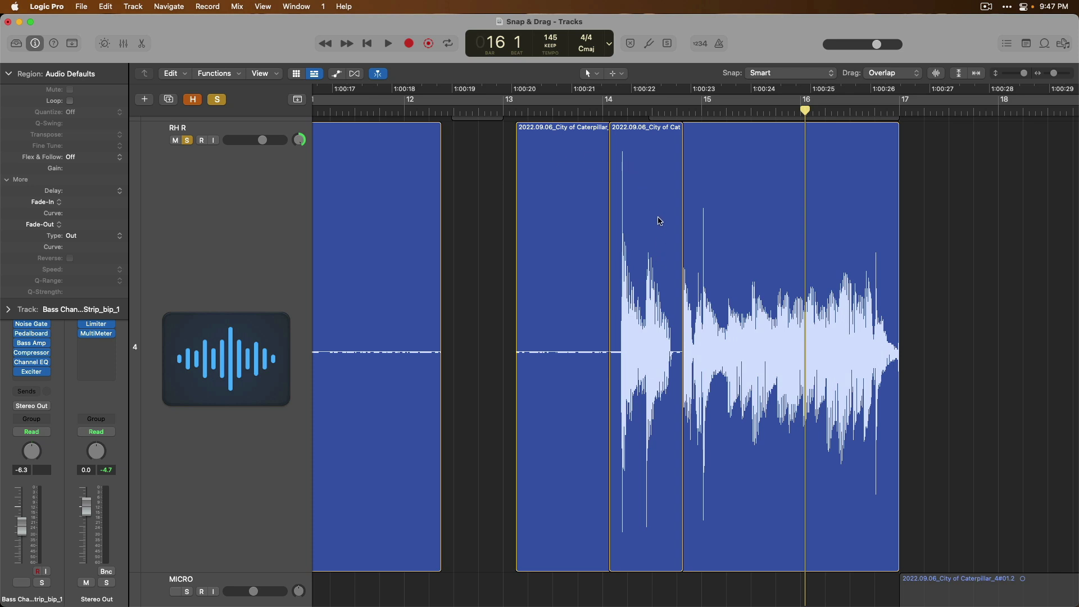
key("shift+super+z")
- Deselect the slice and switch the drag mode to No Overlap
left_click(488, 184)
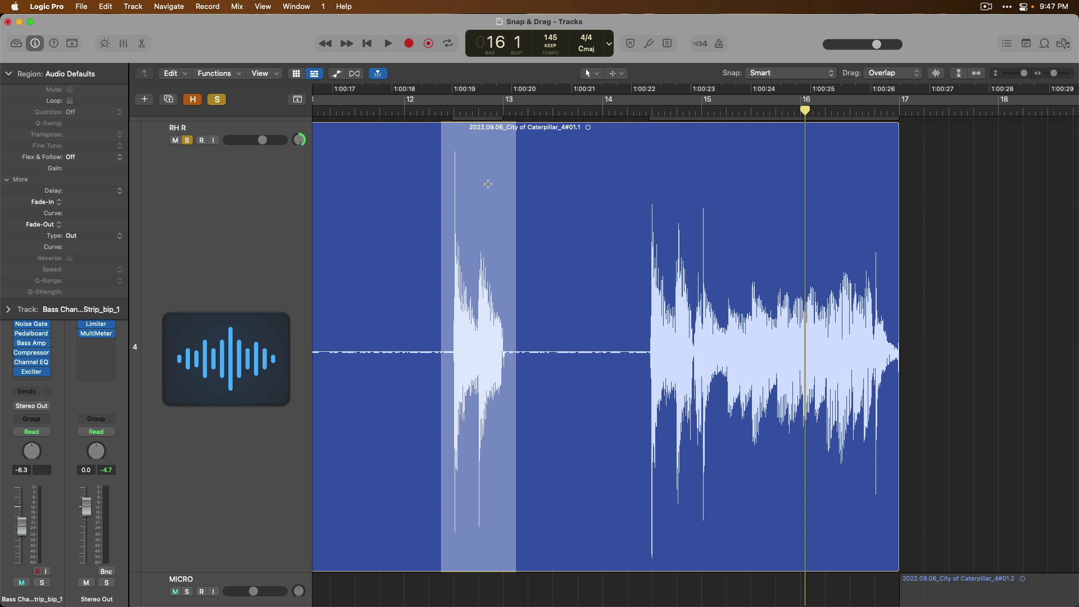
left_click(889, 83)
left_click(890, 87)
- Split bars 14–17 into #01.63, move it to 12 3 4 1, and play from bar 11
left_click(907, 180)
left_click_drag(925, 441, 643, 412)
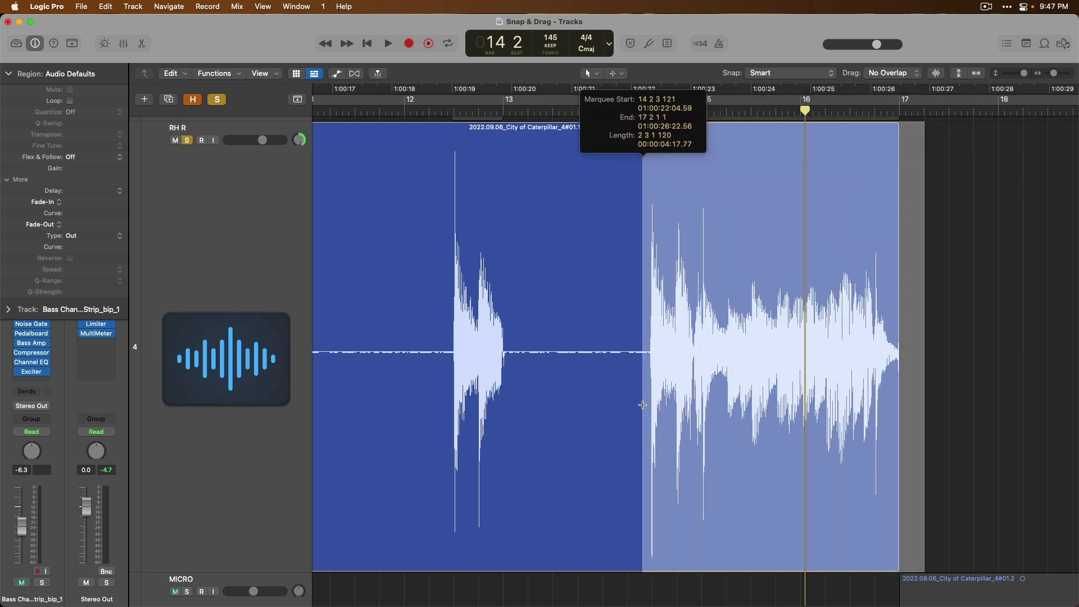
left_click(747, 188)
left_click_drag(748, 191, 575, 225)
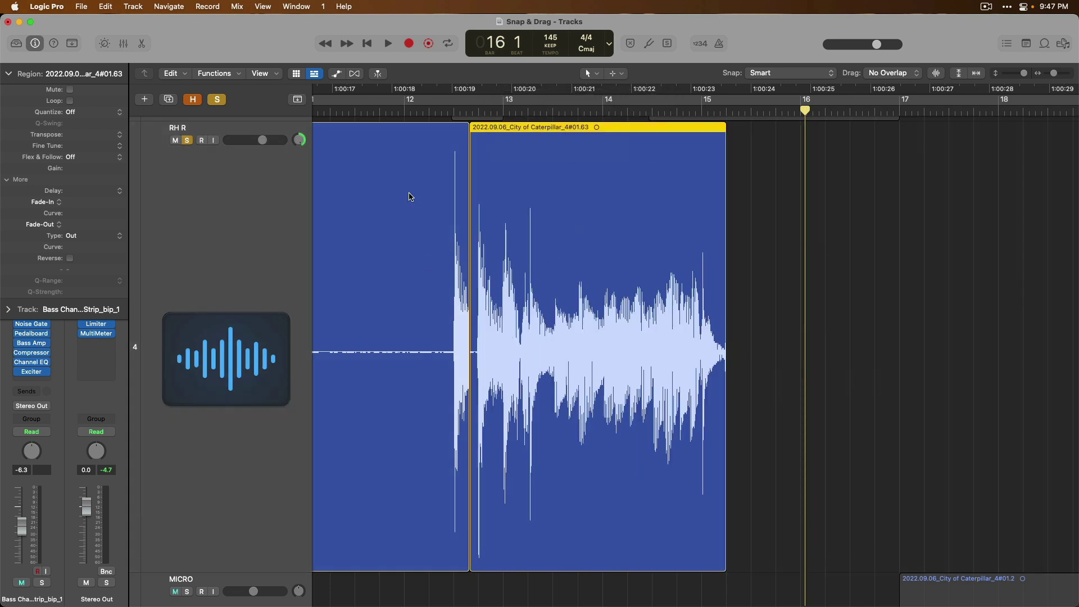
left_click(374, 111)
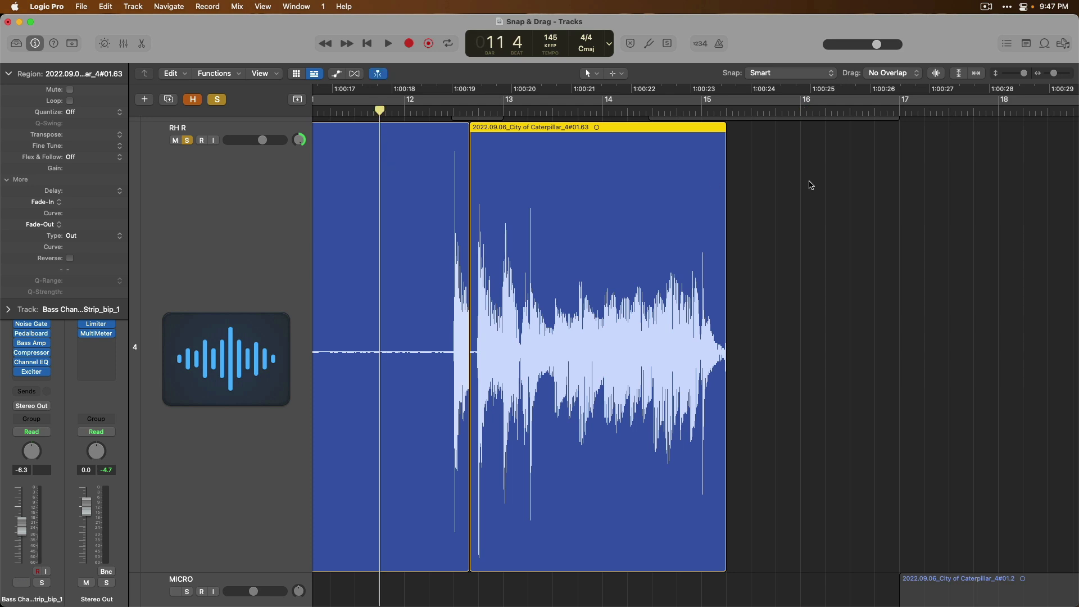
key("space")
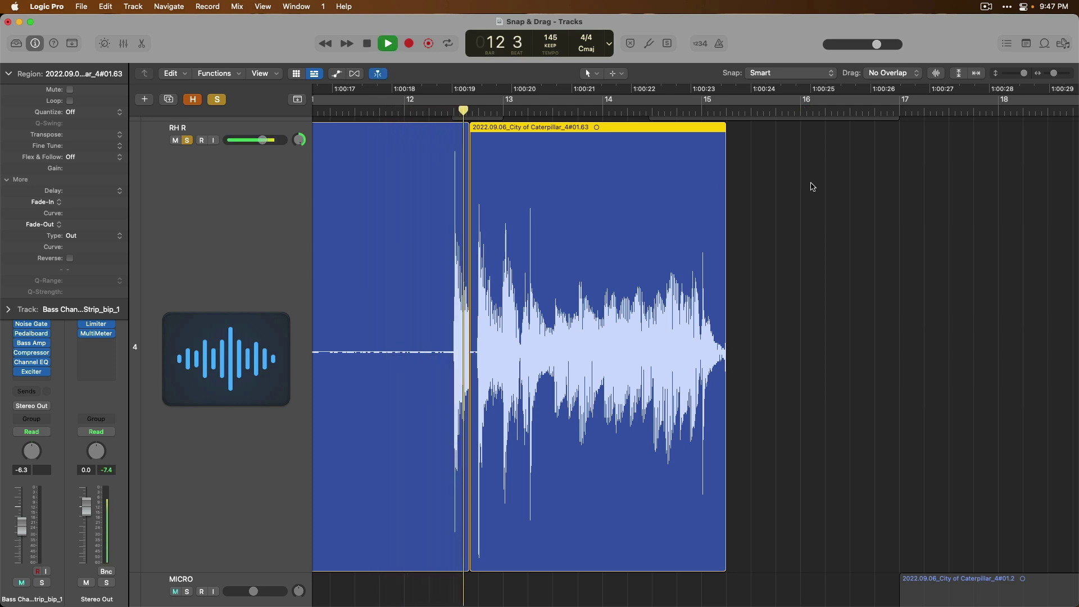
key("space")
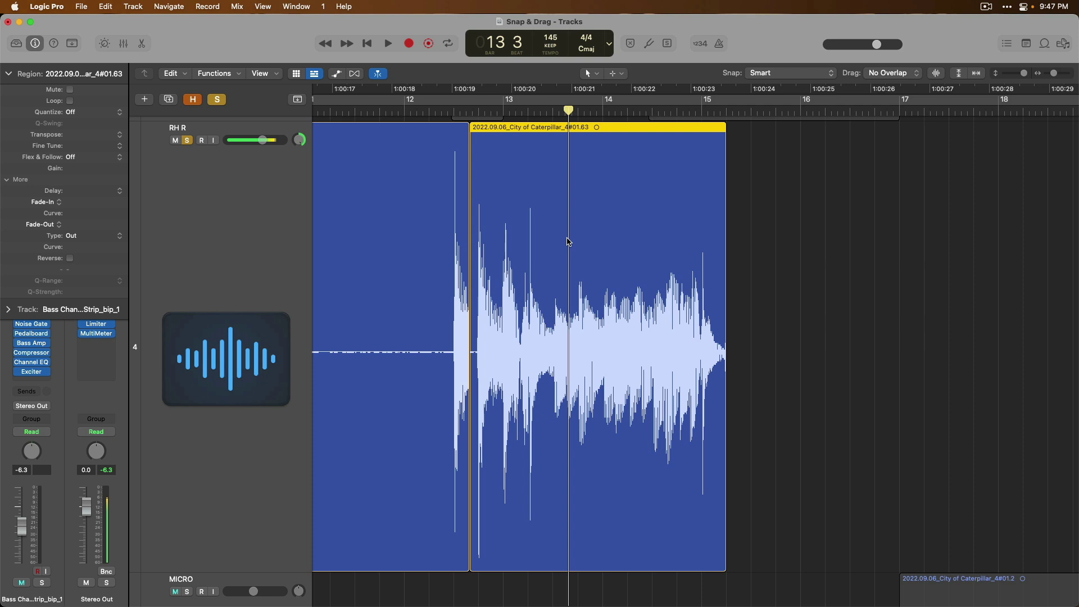
- Move region #01.63 later to about bar 13.8, comparing before and after with undo and redo
left_click(427, 173)
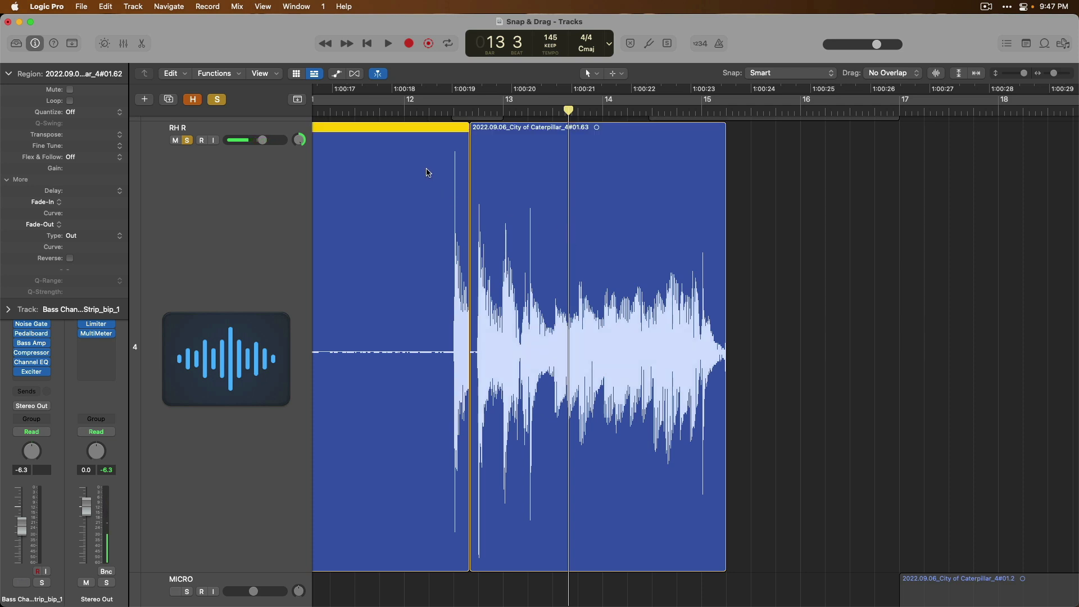
left_click(534, 176)
left_click(436, 169)
left_click(525, 173)
left_click(413, 183)
left_click_drag(548, 192, 647, 167)
left_click(431, 184)
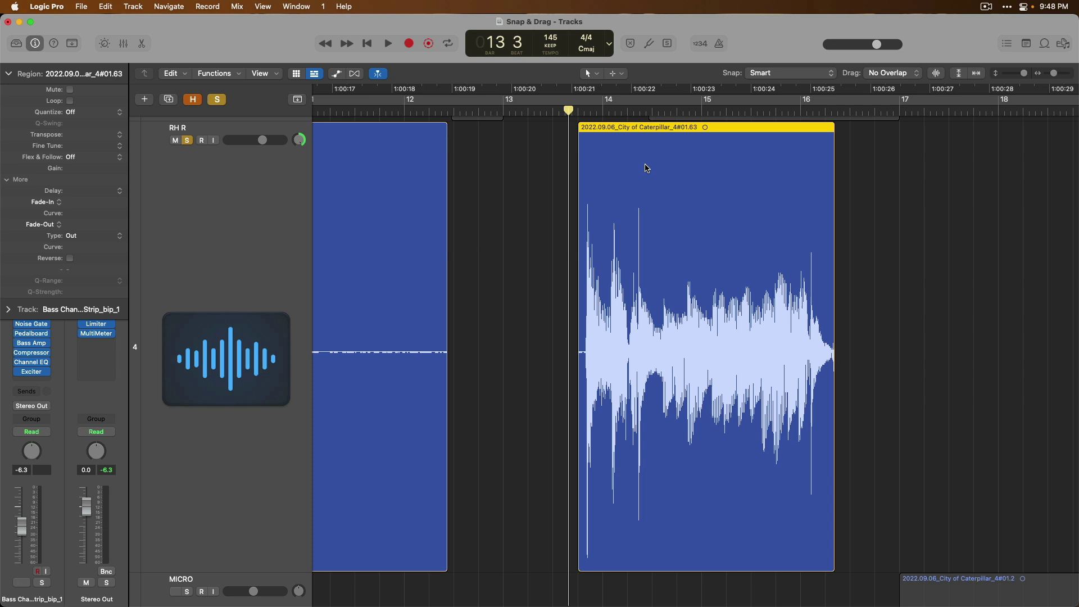
key("super+z")
key("super+z")
key("super+shift+z")
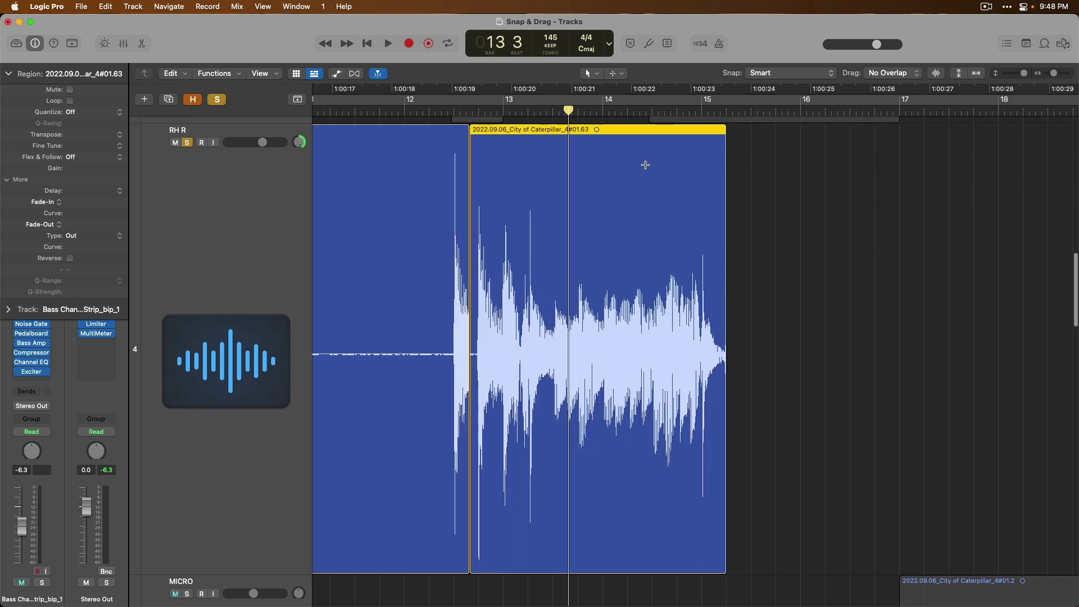
key("super+shift+z")
- Split a range off the earlier region and move it later, audition from bar 14, then undo to one region
left_click_drag(441, 430, 540, 394)
left_click_drag(492, 215, 734, 212)
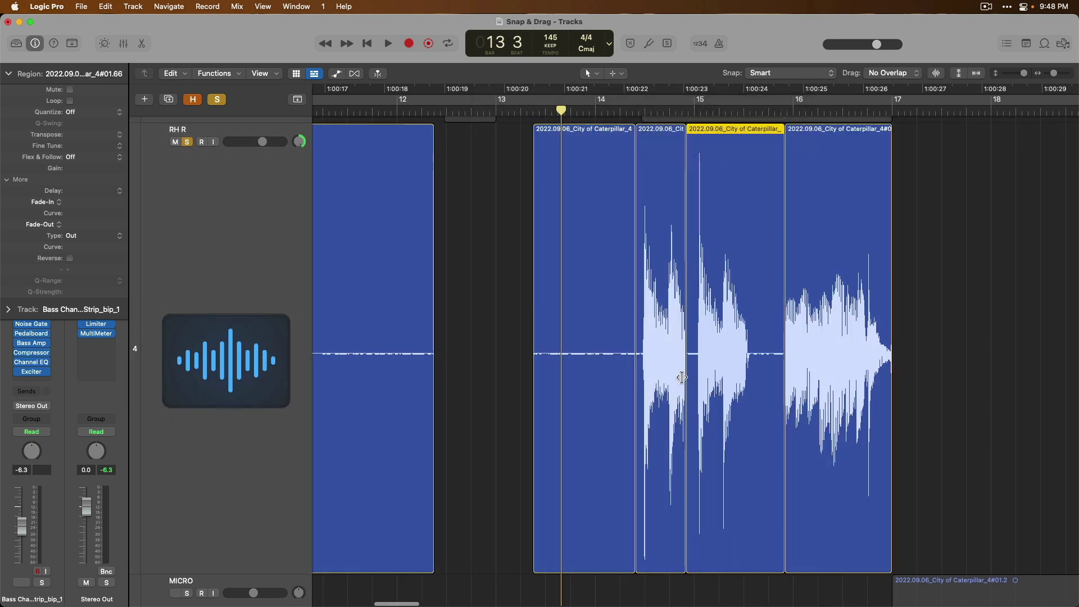
left_click(622, 112)
key("space")
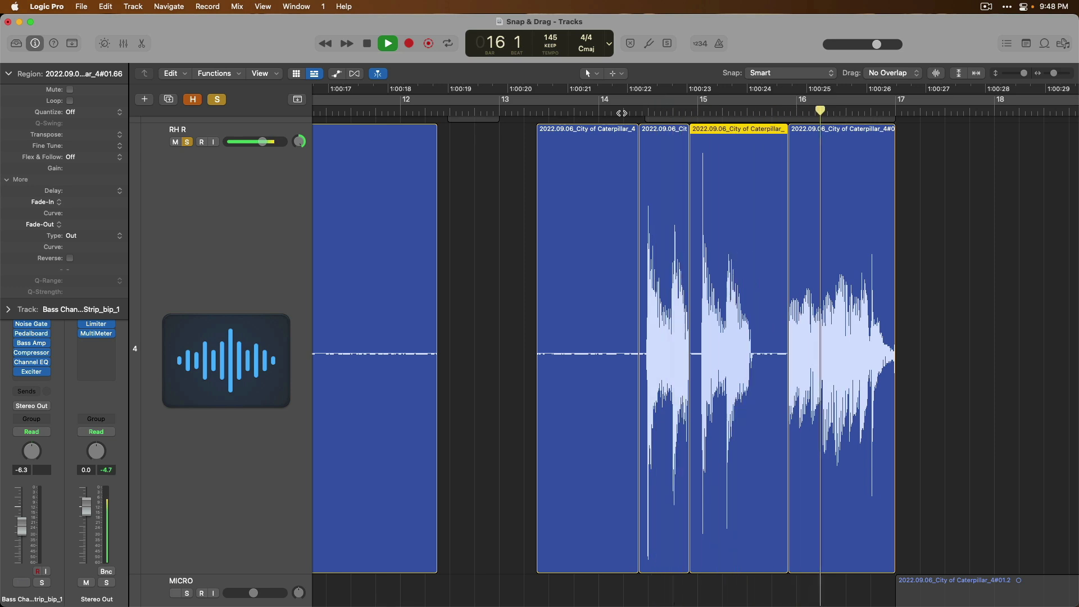
key("space")
key("super+z")
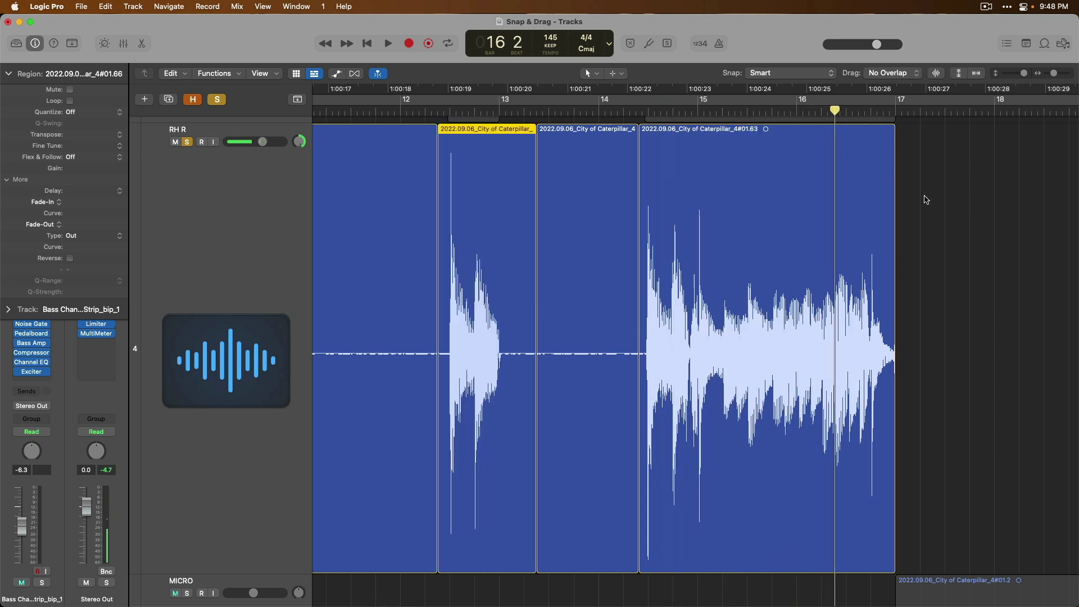
key("super+z")
key("super+z")
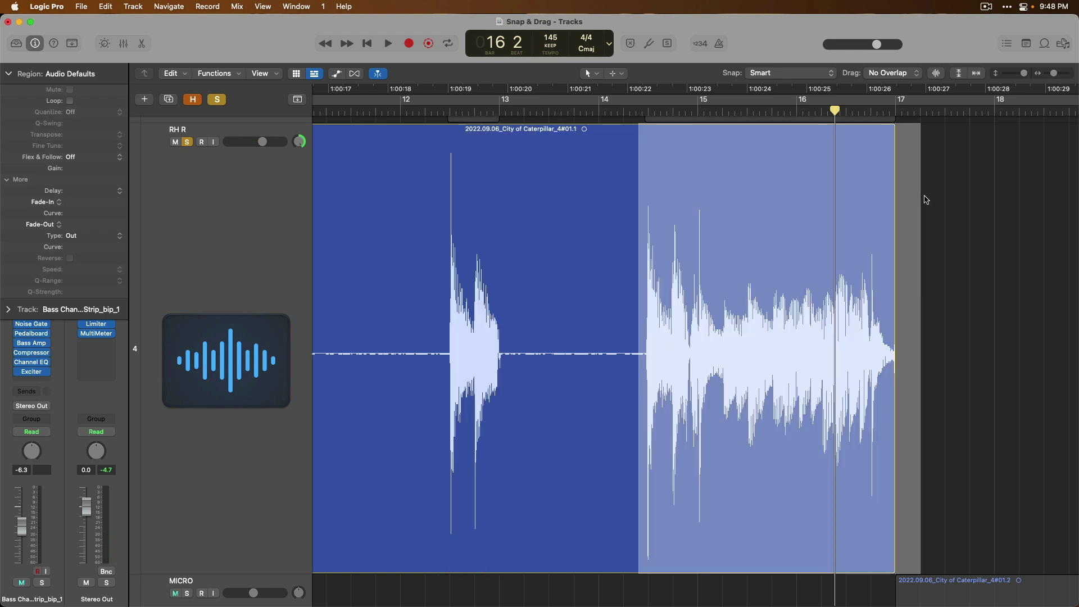
- Switch the drag mode to X-Fade
left_click(933, 195)
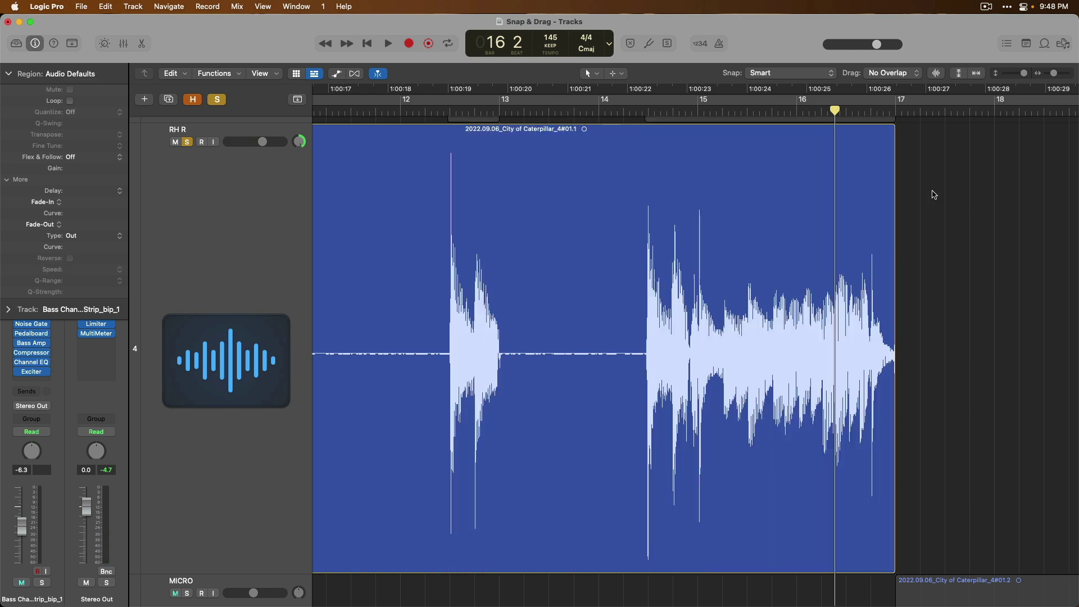
left_click(915, 75)
left_click(904, 87)
- Split off the later part and overlap it at 12 3 2 1, crossfading with #01.70
left_click_drag(683, 242, 652, 242)
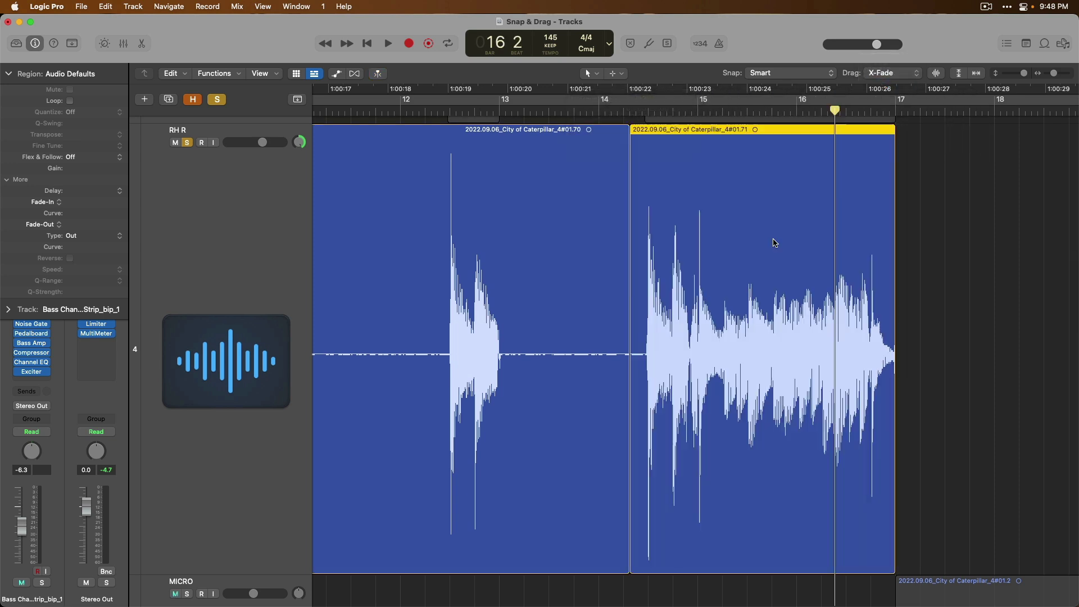
left_click_drag(774, 241, 596, 239)
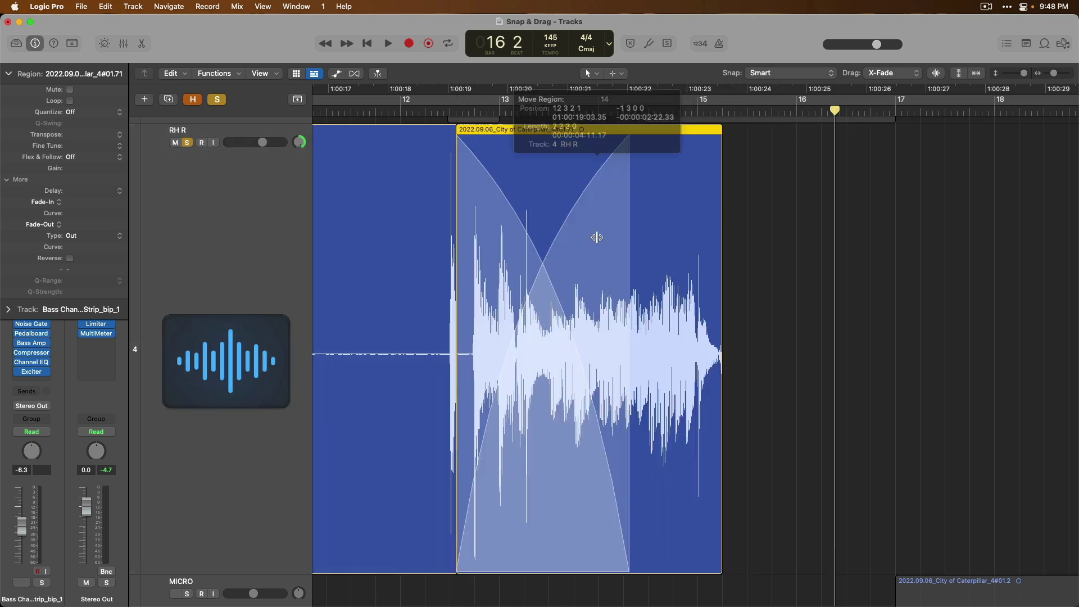
left_click(349, 146)
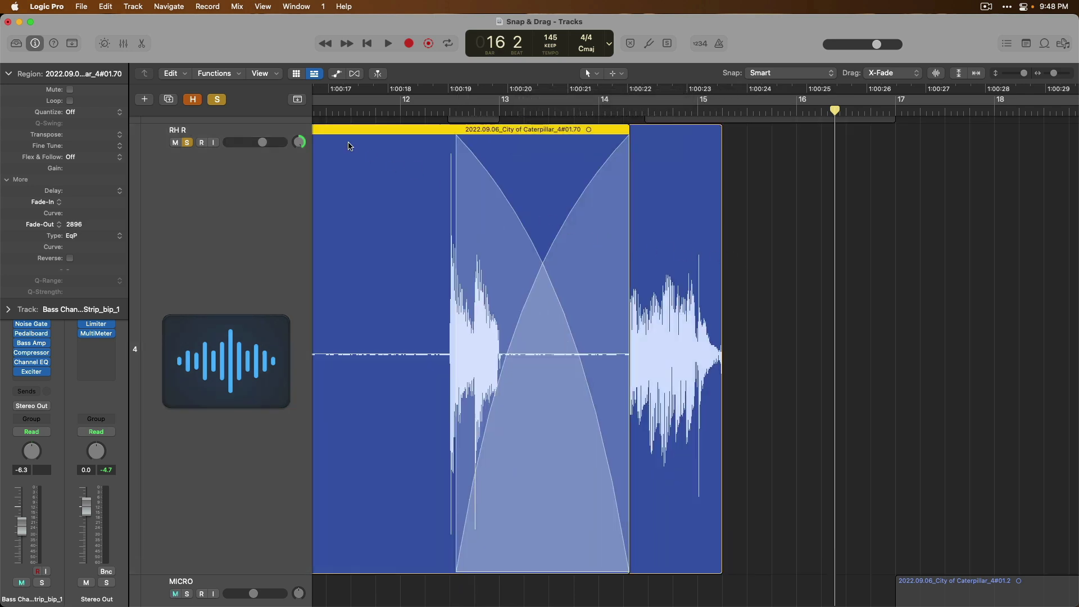
left_click(659, 175)
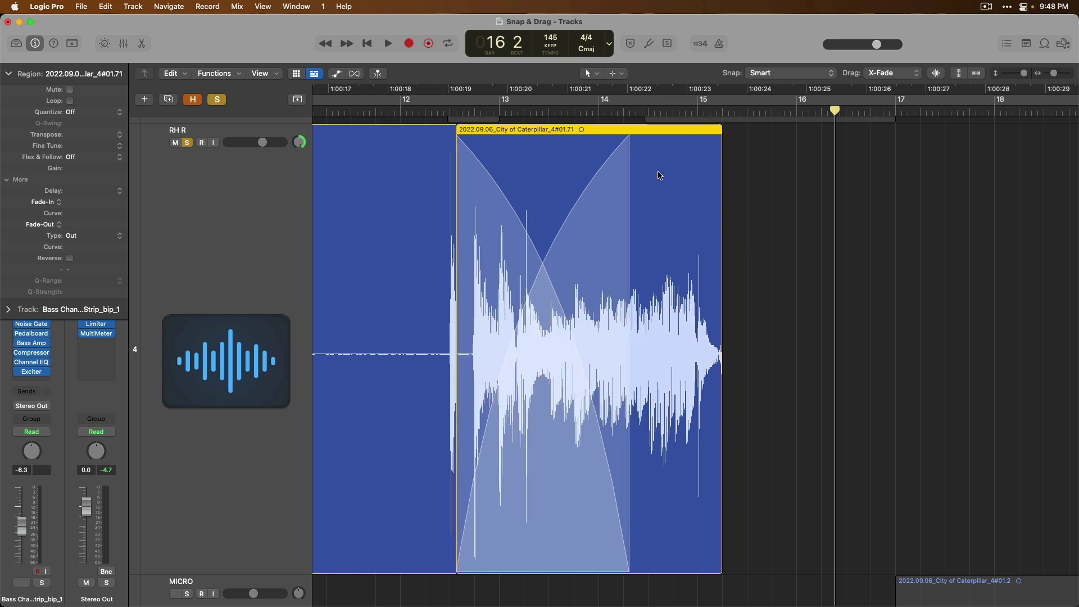
left_click(408, 197)
- Play the crossfade from bar 12 while checking each region's fade
left_click(405, 114)
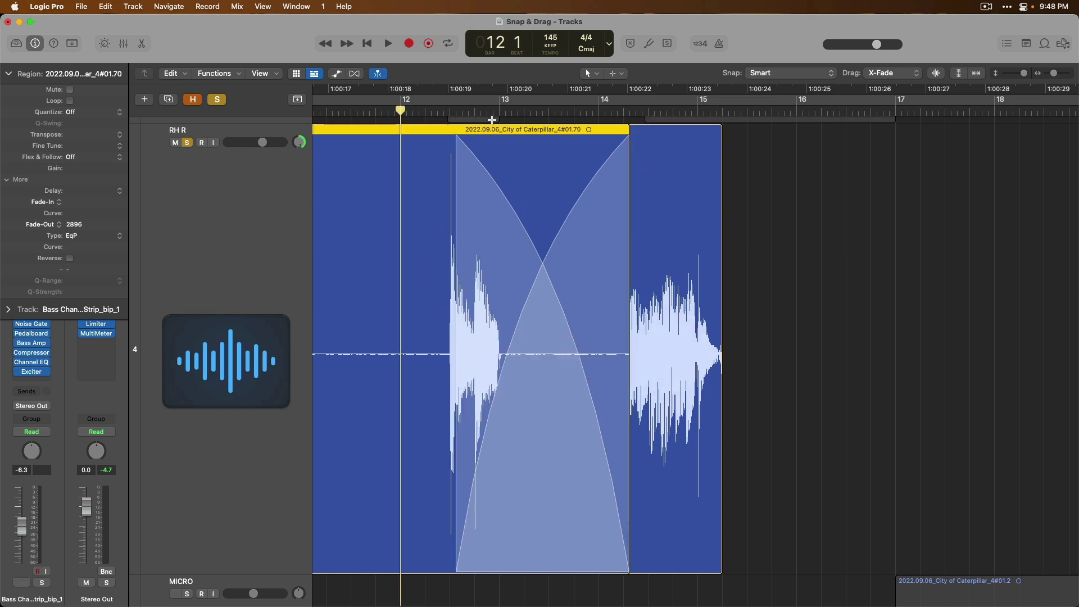
key("space")
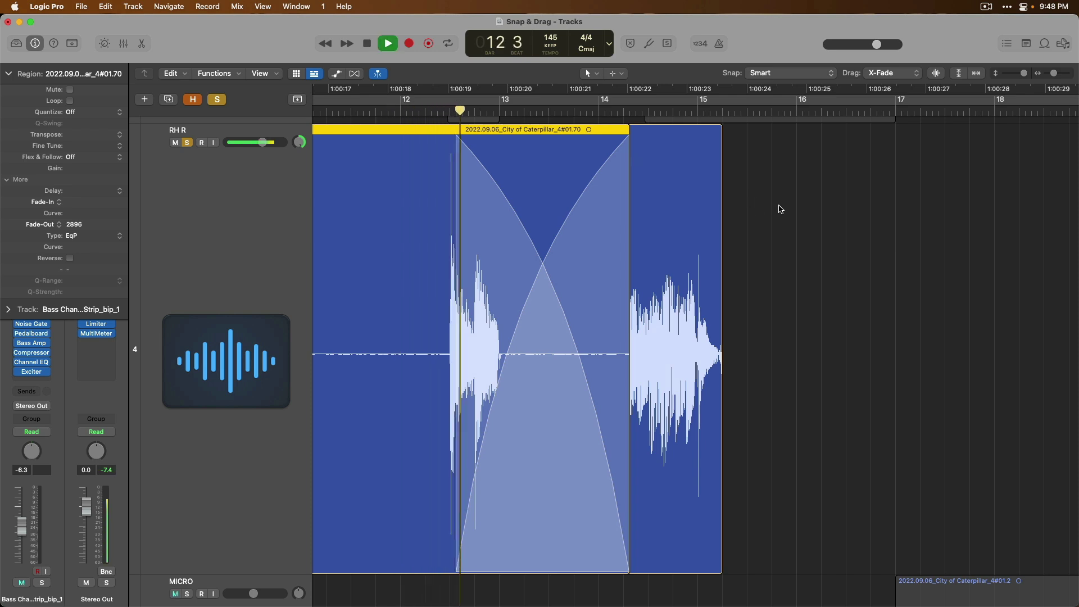
left_click(720, 199)
left_click(433, 200)
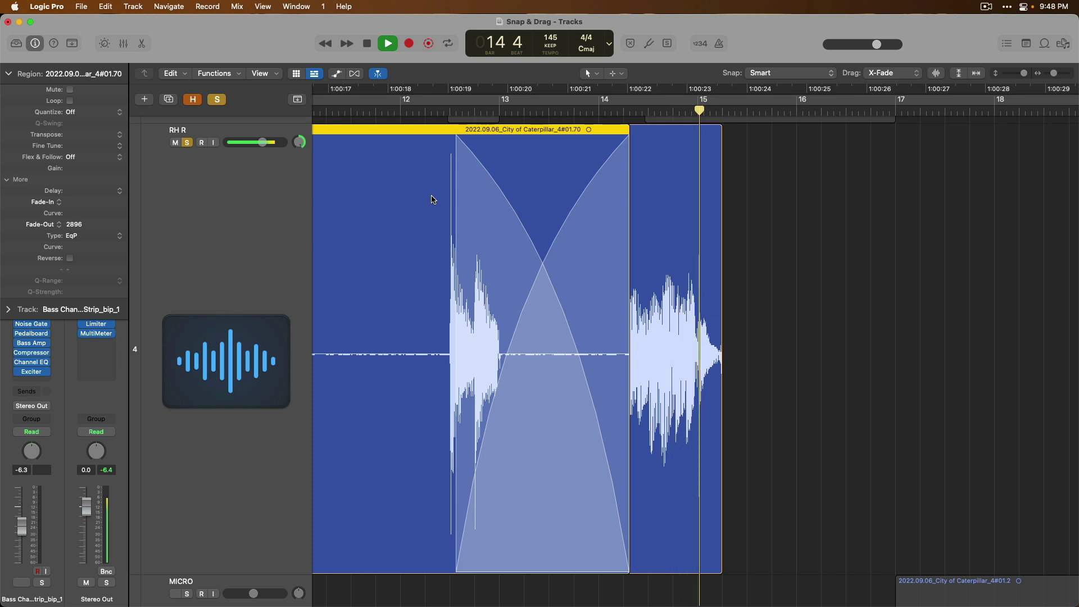
left_click(650, 192)
key("space")
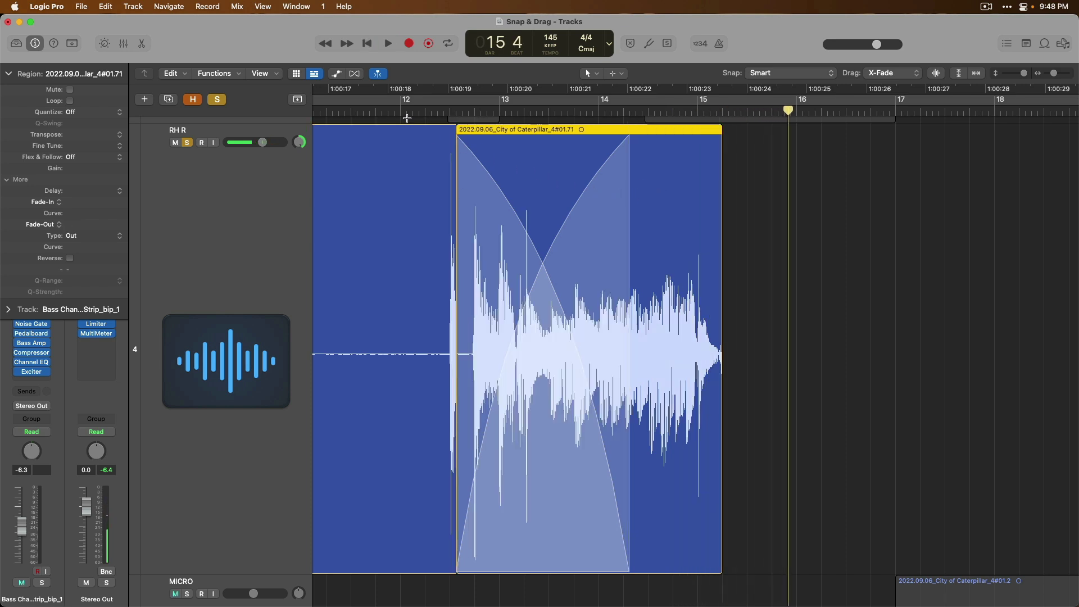
- Replay from bar 12, then undo the crossfade overlap
left_click(406, 113)
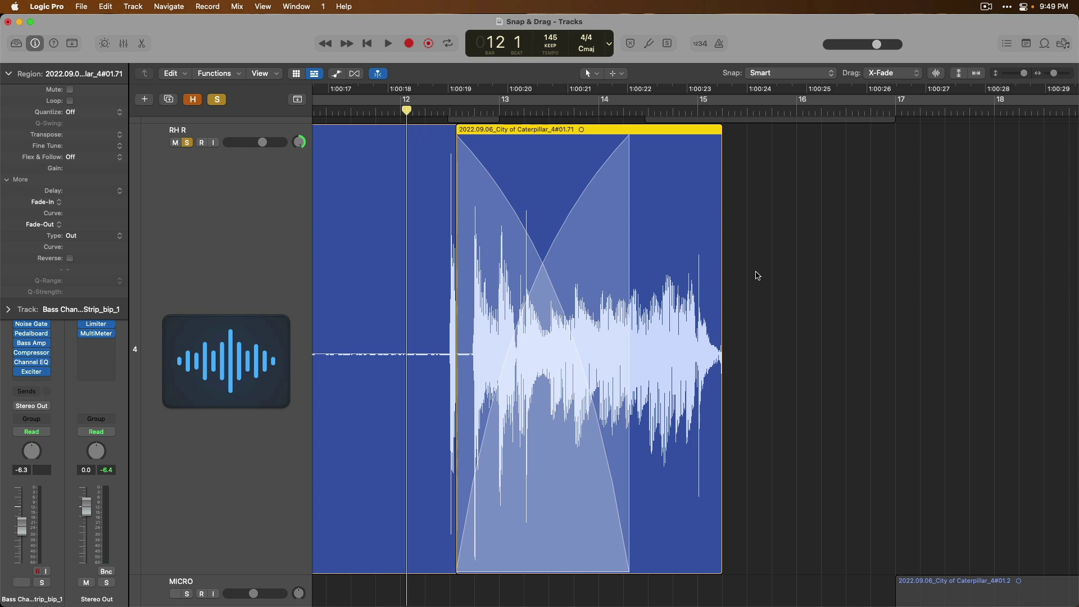
key("space")
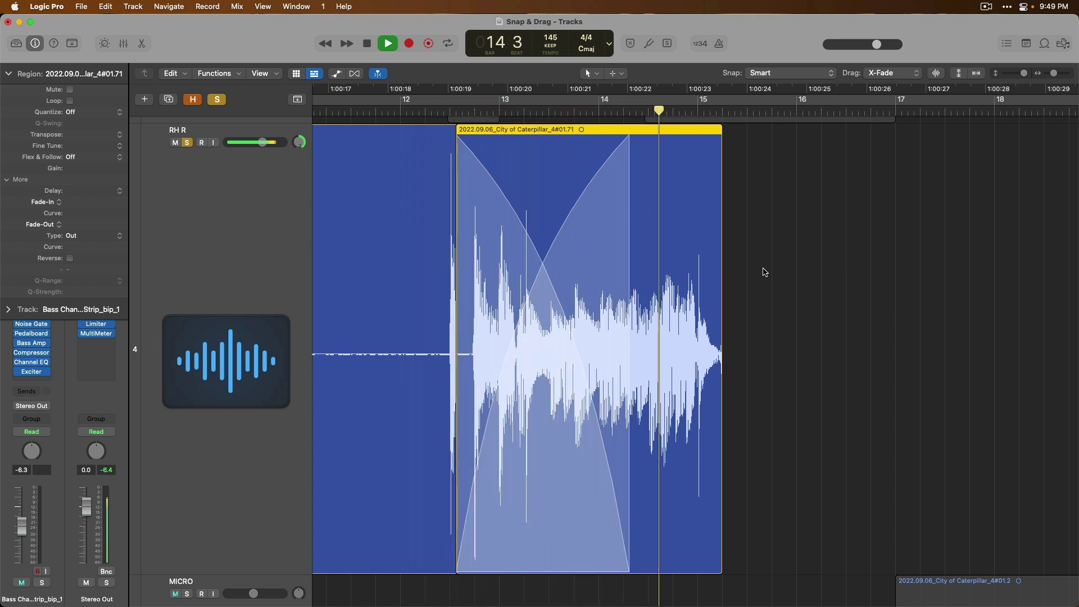
key("space")
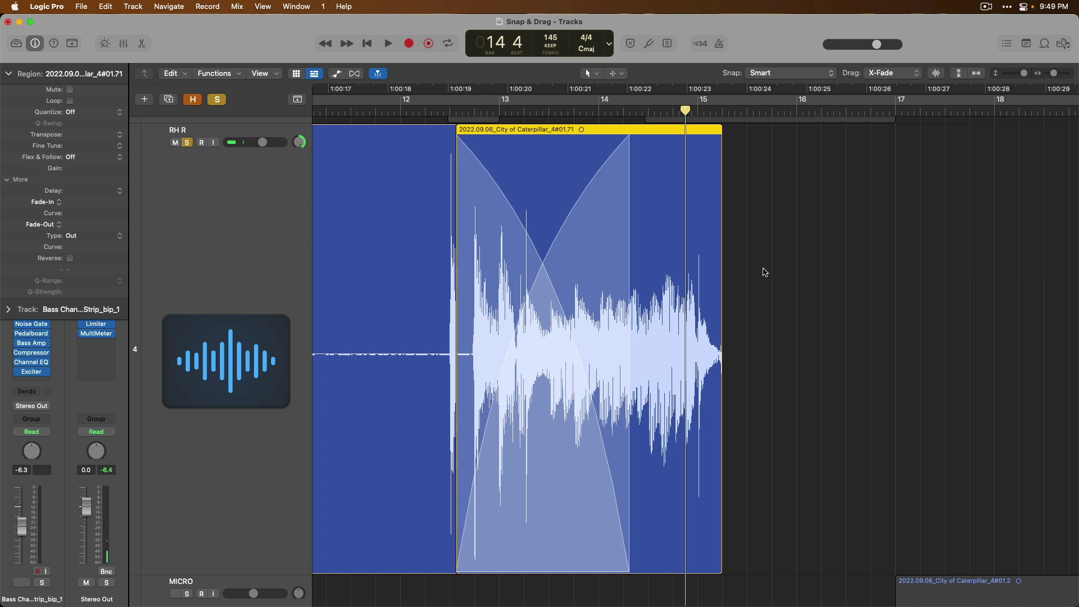
key("super+z")
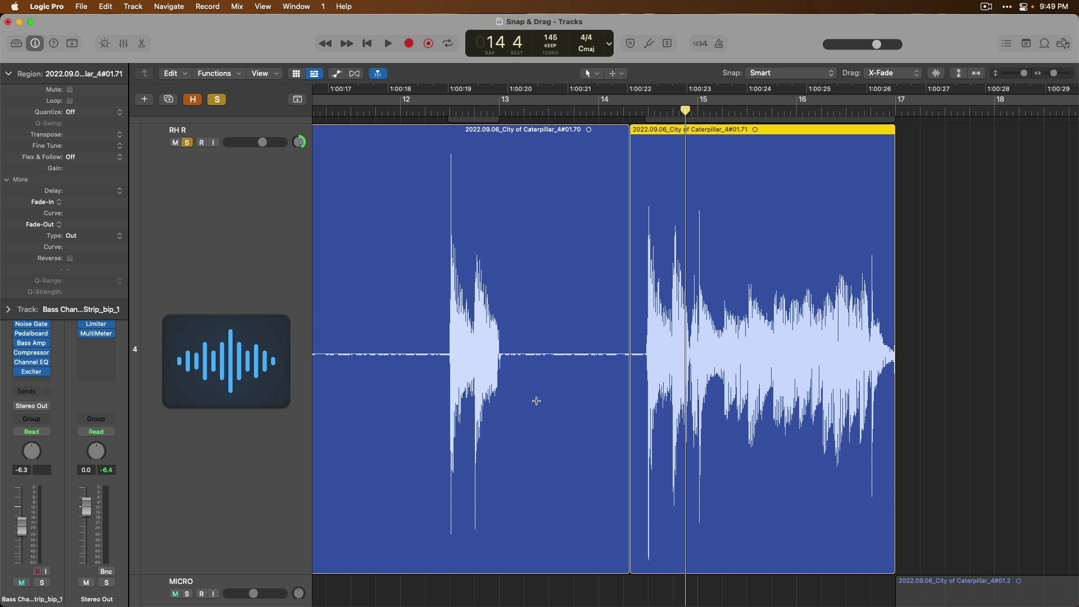
- Return to the shorter first region and set the drag mode to Shuffle L
left_click(536, 401)
key("Delete")
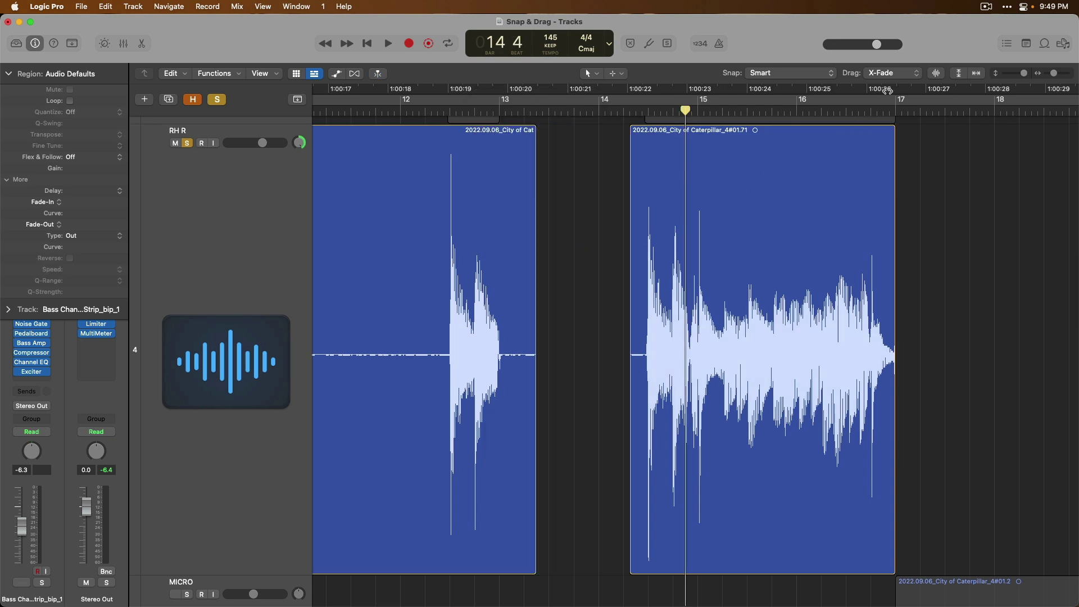
left_click(892, 74)
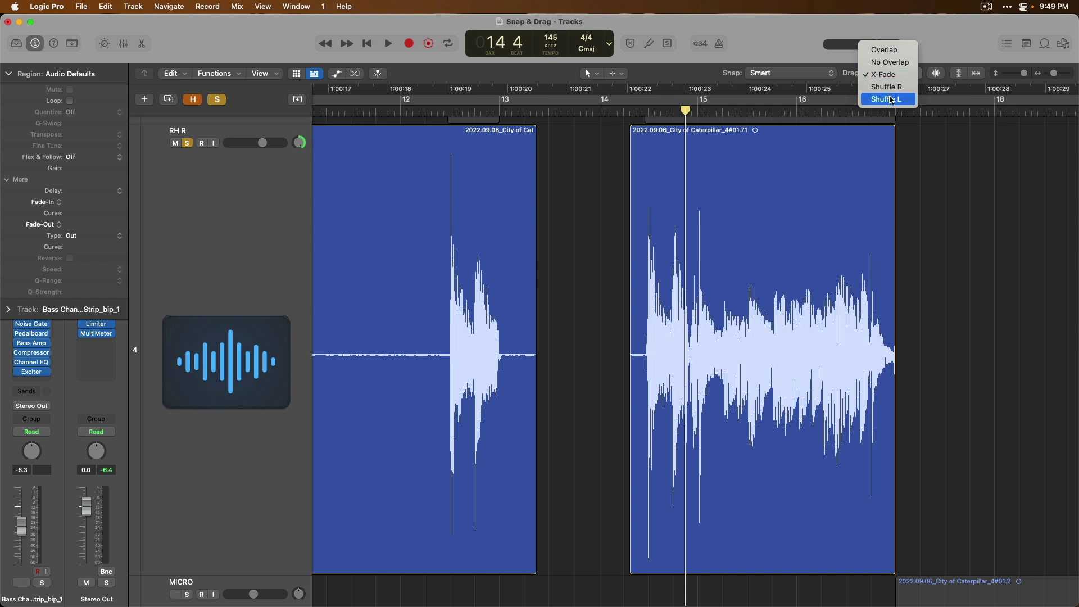
left_click(891, 100)
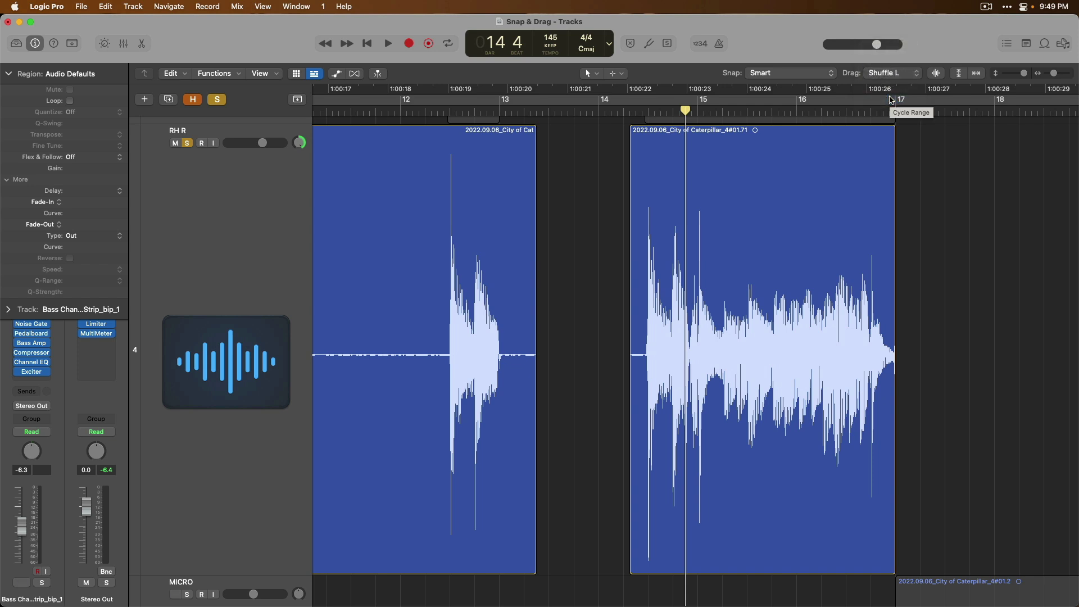
- Drag region #01.71 right and back until it butts against the first region's end
scroll(910, 140, "down", 1)
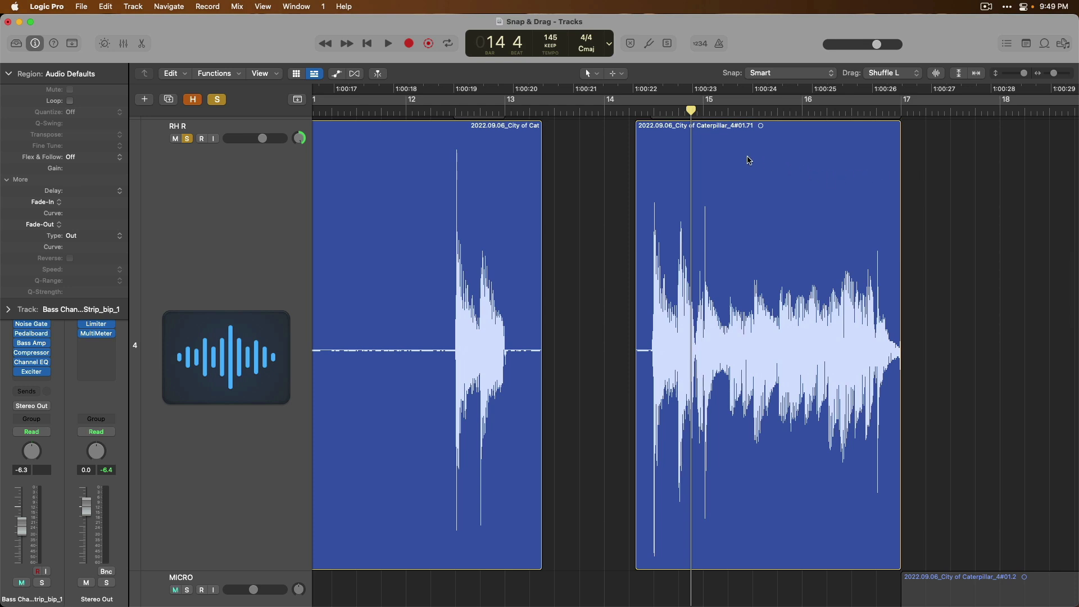
left_click_drag(747, 163, 803, 159)
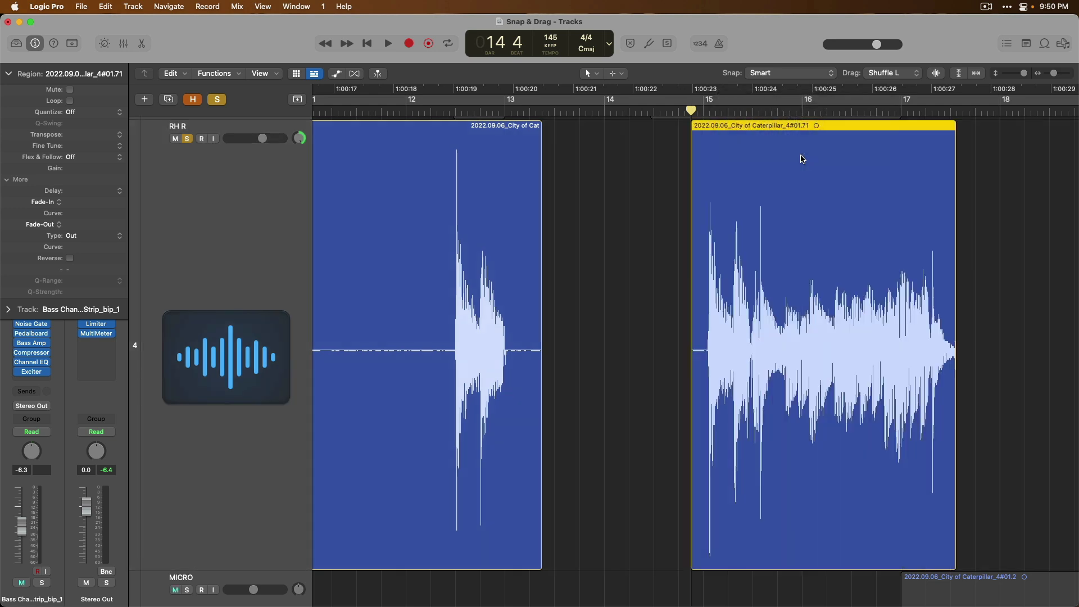
left_click_drag(803, 159, 775, 167)
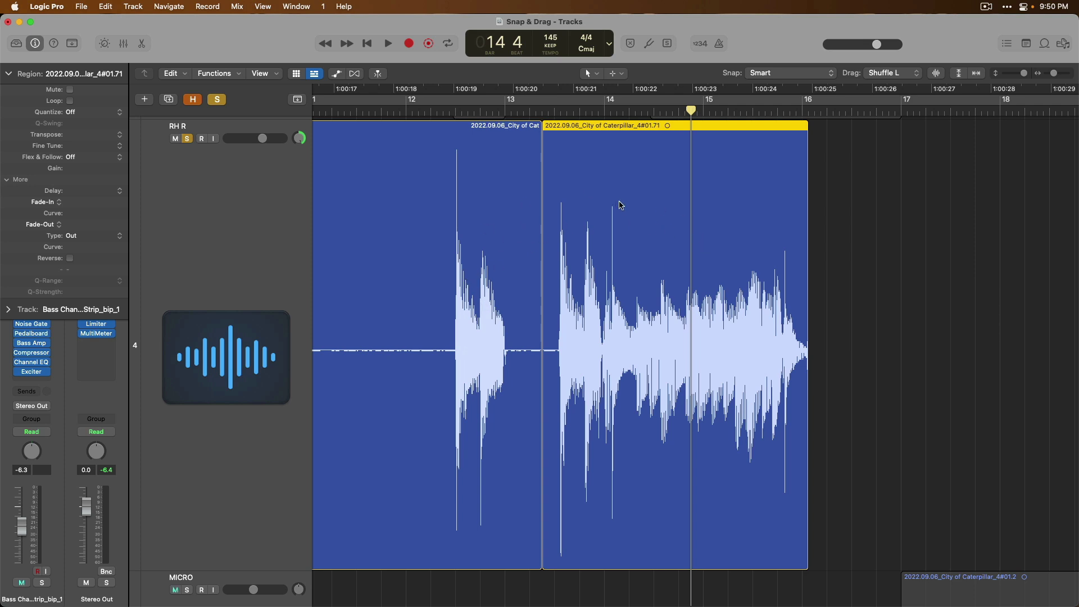
left_click_drag(619, 204, 670, 203)
- Delete a slice near bar 13, mute MICRO, move the second region right, and trim the leftover fragment
left_click_drag(513, 378, 529, 370)
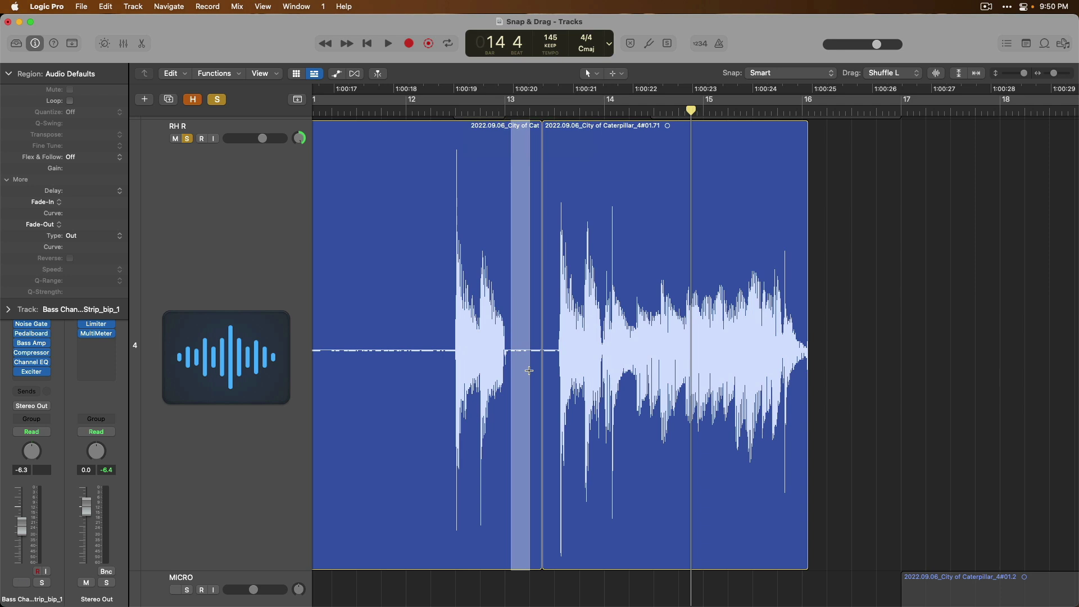
key("Delete")
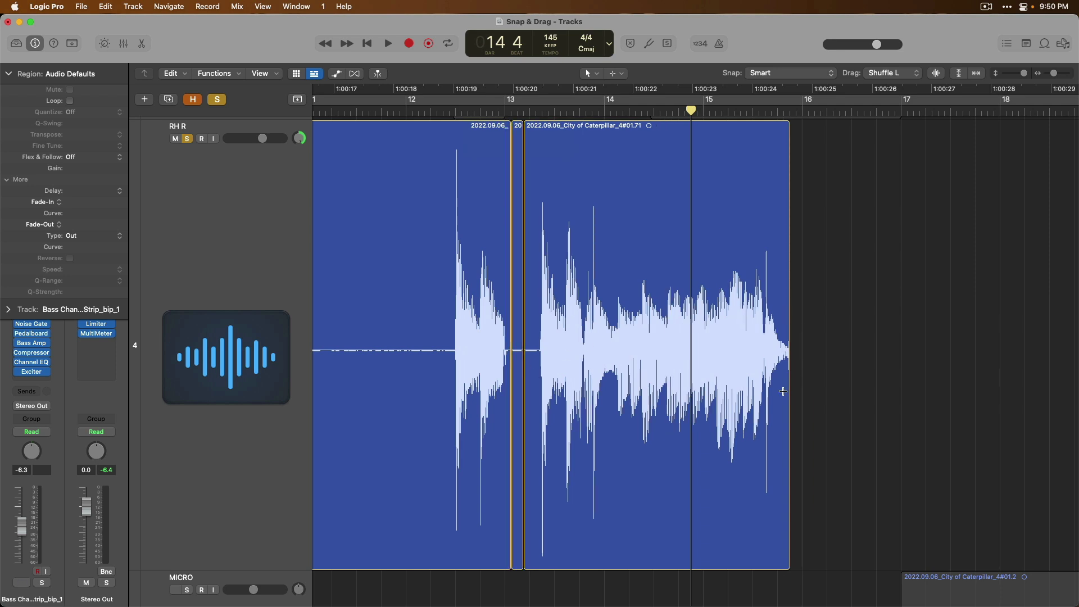
key("ctrl+m")
key("ctrl+m")
left_click_drag(589, 186, 644, 180)
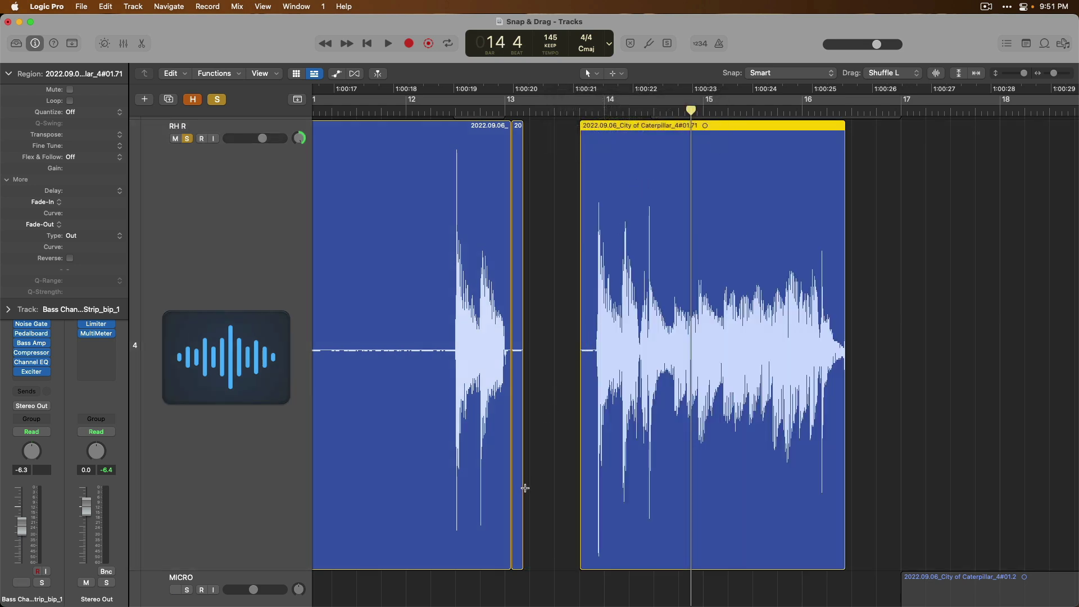
left_click_drag(523, 491, 518, 493)
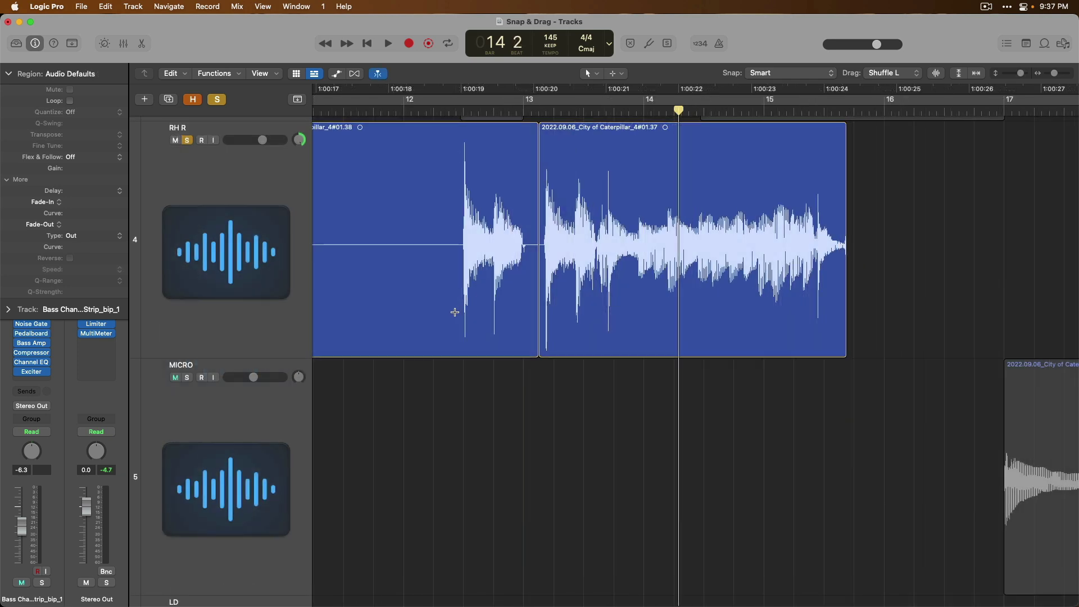
- Split the guitar region with the Scissors and move the split-off part left
left_click_drag(454, 312, 455, 312)
left_click_drag(497, 176, 465, 180)
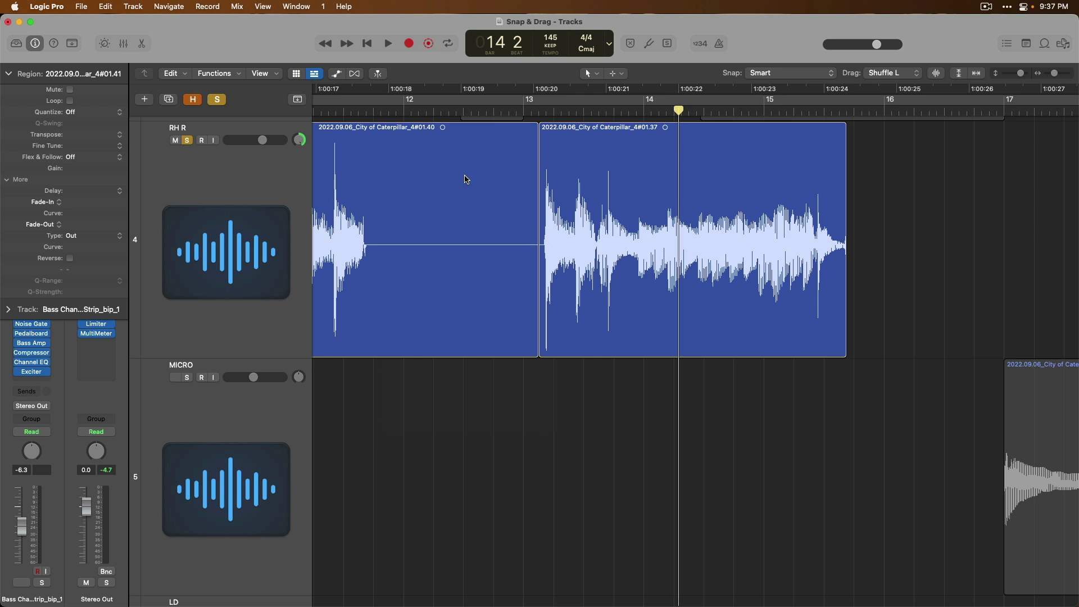
scroll(464, 176, "down", 6)
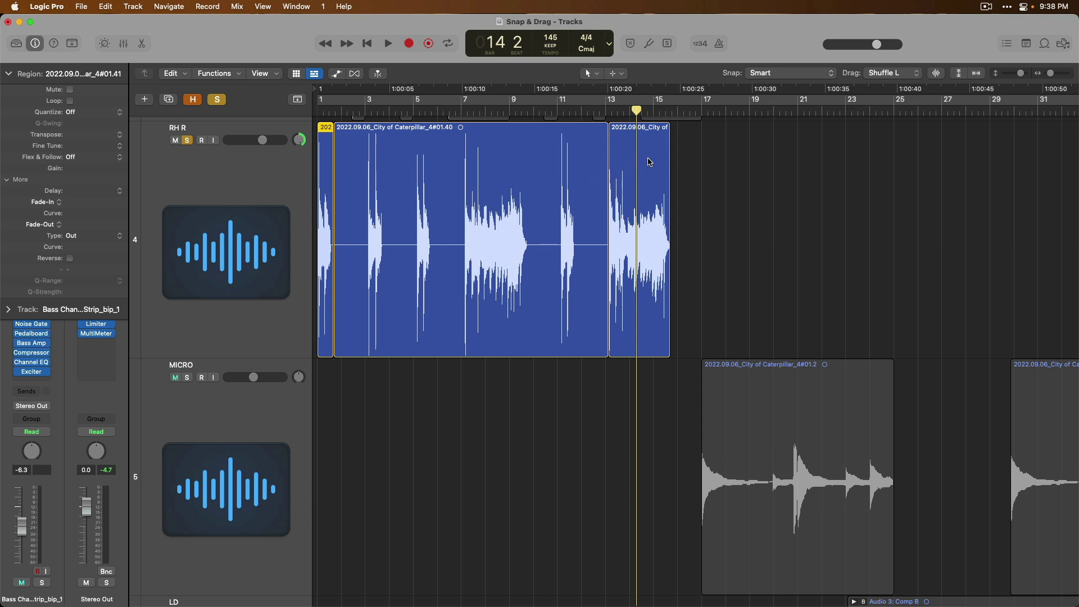
- Swap the short region near bar 13 with its neighbour and shorten the first region
left_click_drag(646, 163, 578, 163)
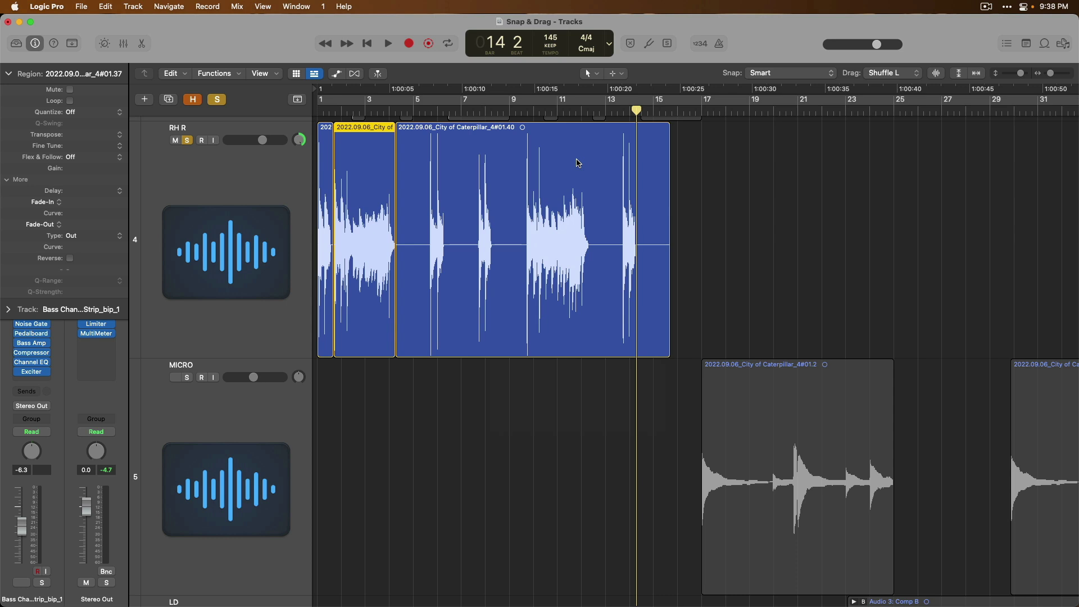
left_click_drag(332, 175, 428, 166)
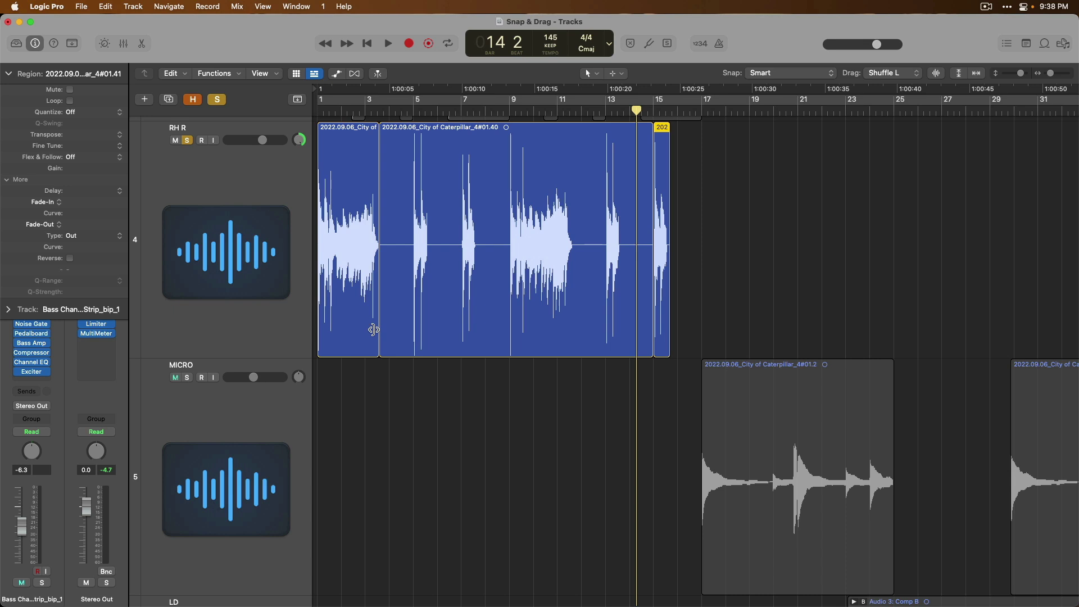
left_click_drag(374, 330, 342, 336)
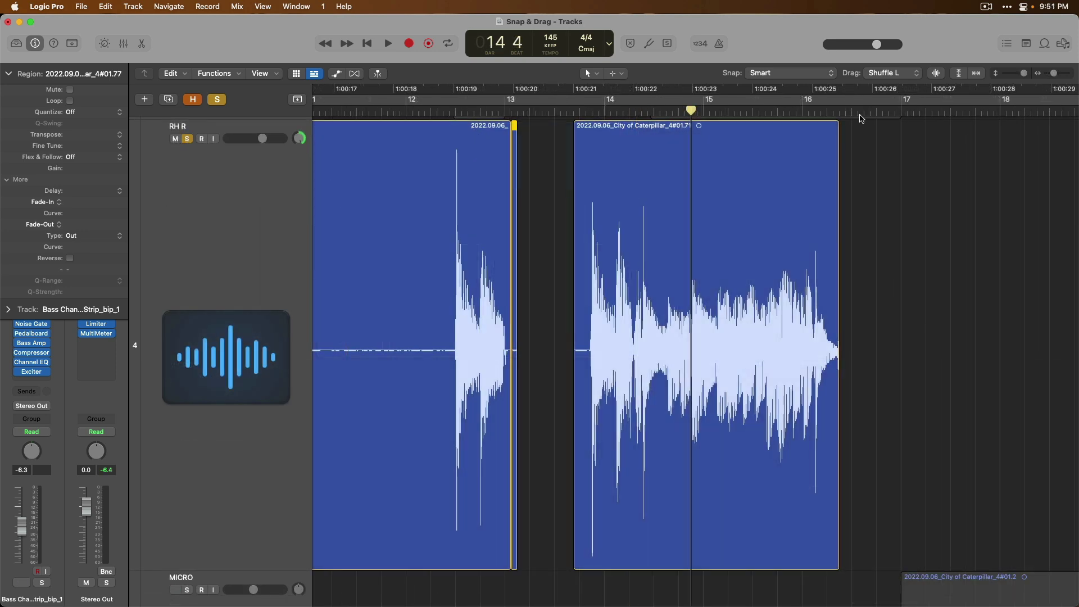
- Set the drag mode to Shuffle R, then lengthen the first region and move it right
left_click(891, 74)
left_click(886, 62)
left_click_drag(513, 156, 516, 156)
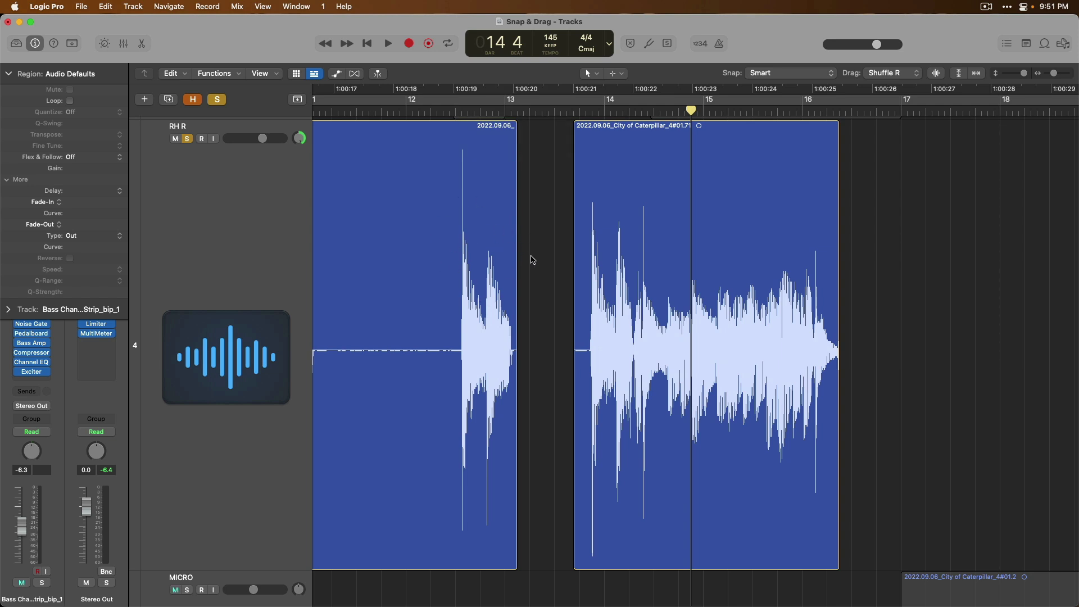
left_click_drag(460, 164, 471, 162)
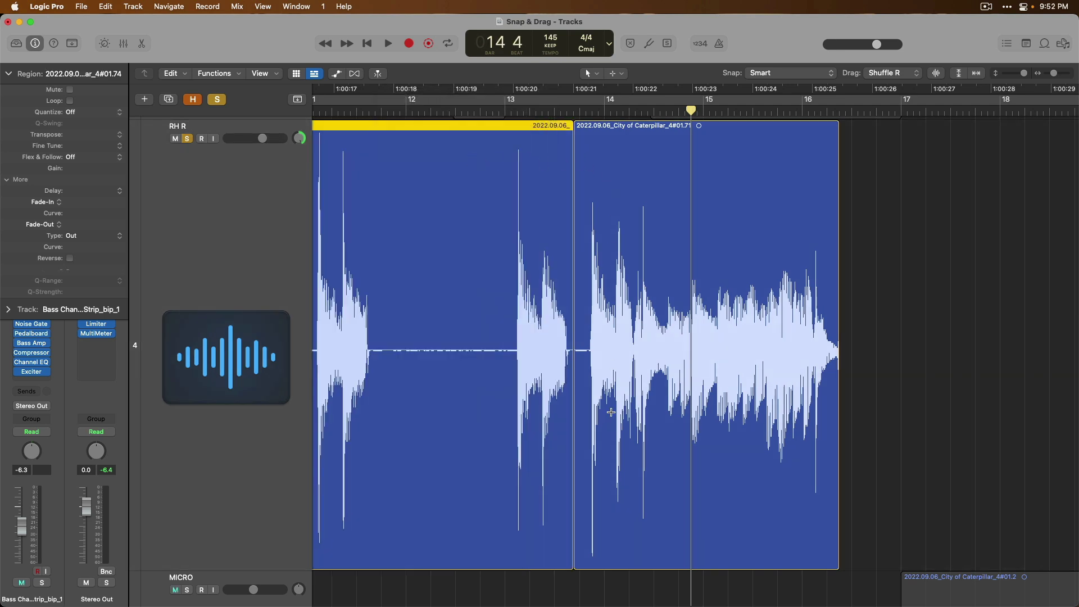
- Delete a section of the second region, move the last region to about bar 15, and trim its start
left_click_drag(612, 483, 652, 479)
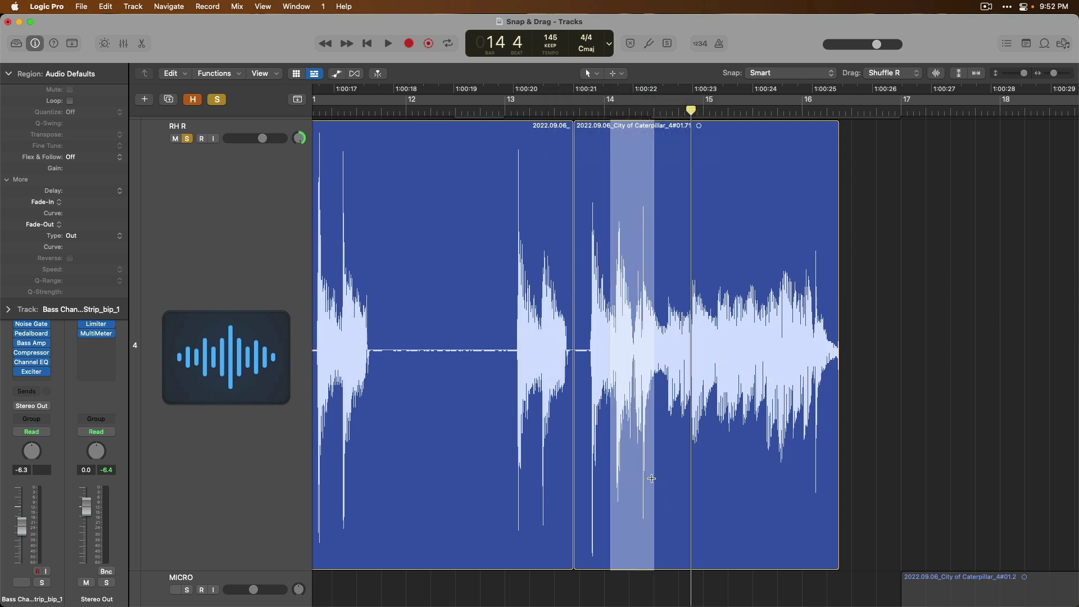
key("Delete")
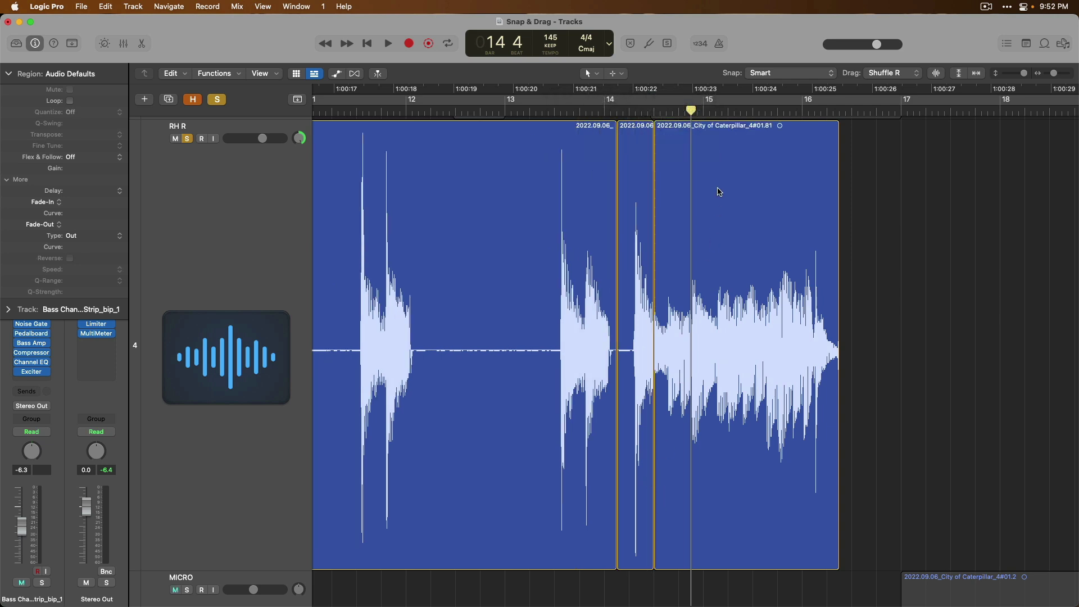
left_click_drag(715, 190, 784, 179)
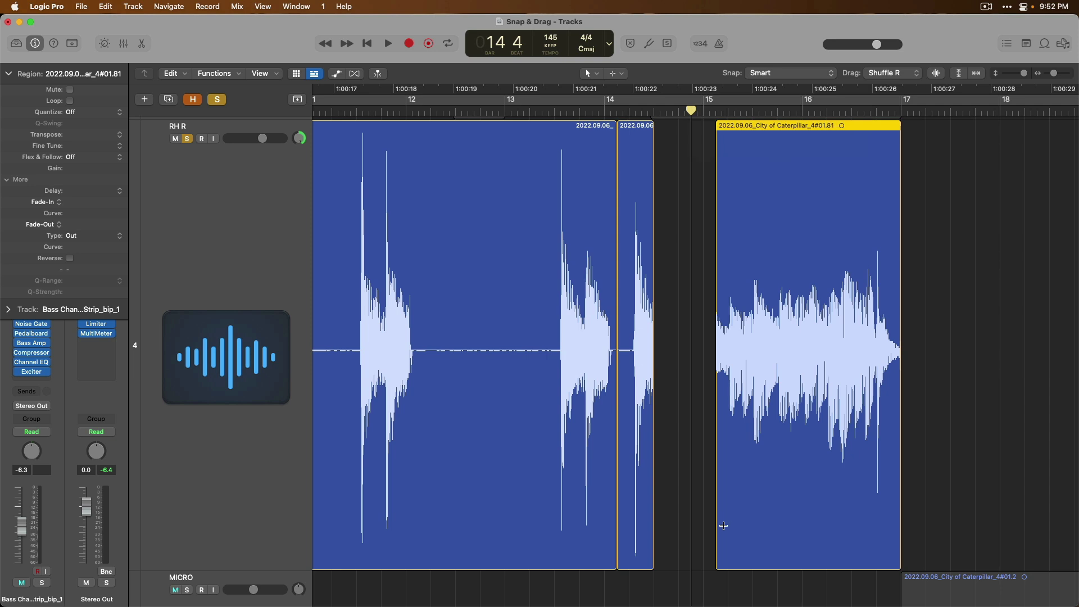
left_click_drag(721, 525, 739, 525)
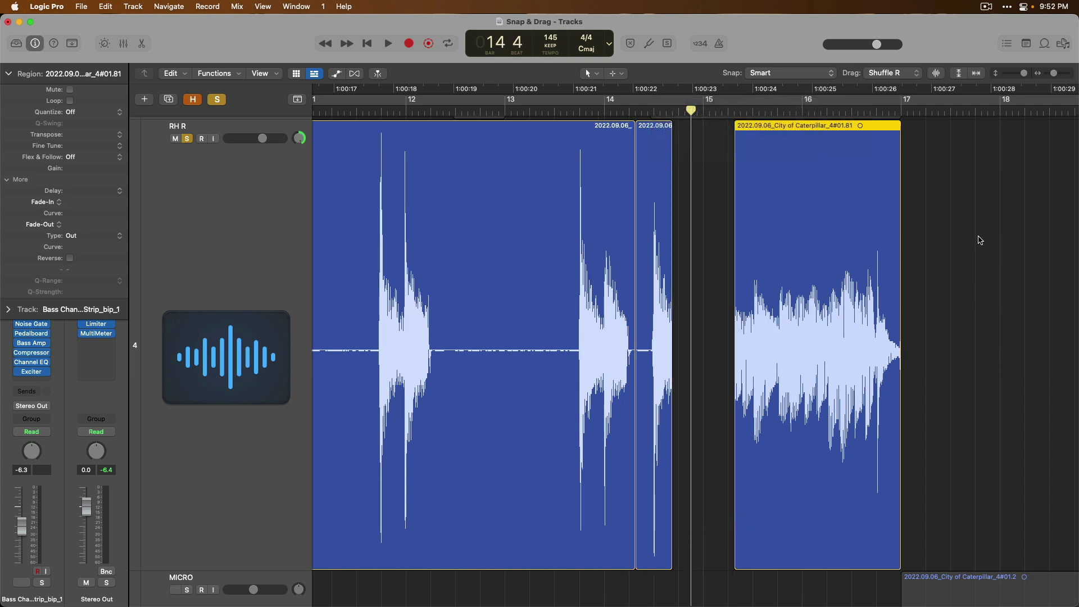